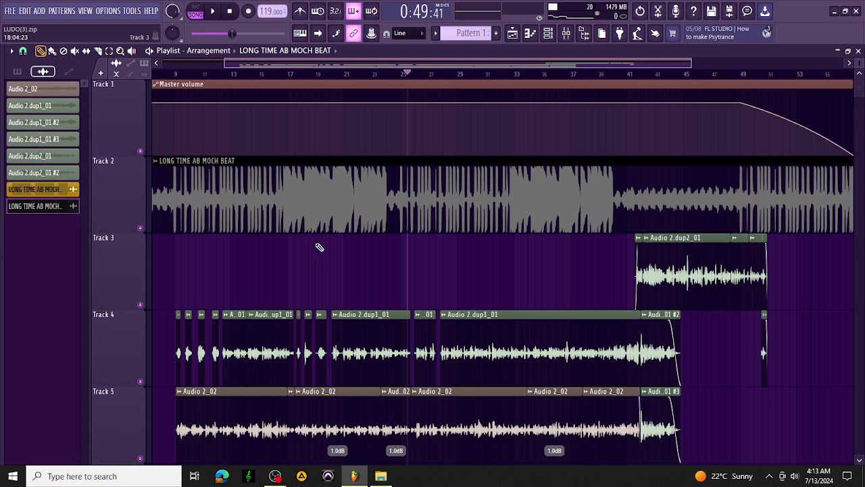
Play a short stretch of the arrangement starting from bar 9.
click(176, 74)
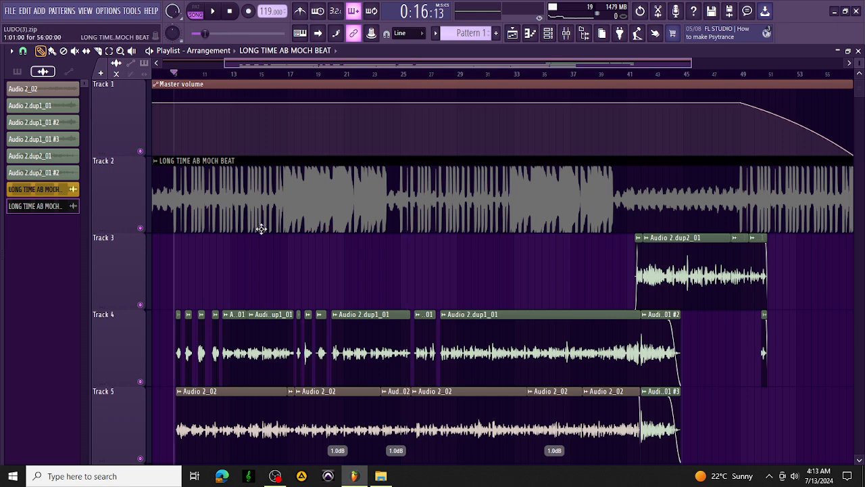
key(space)
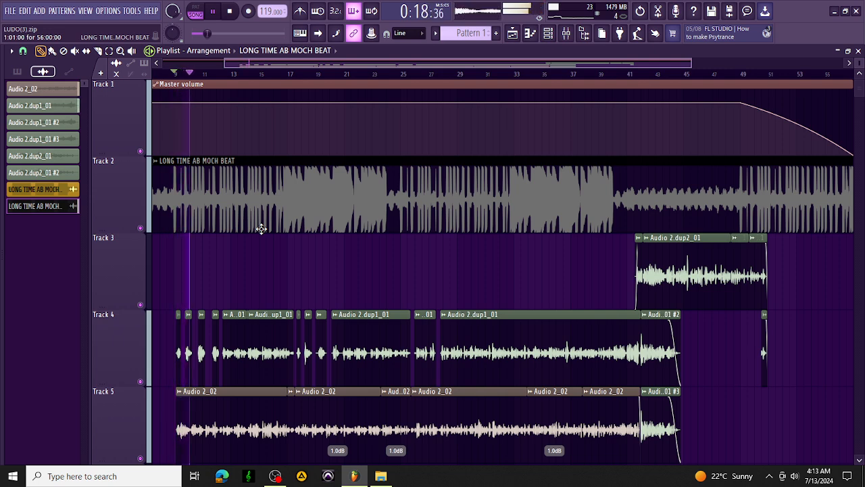
key(space)
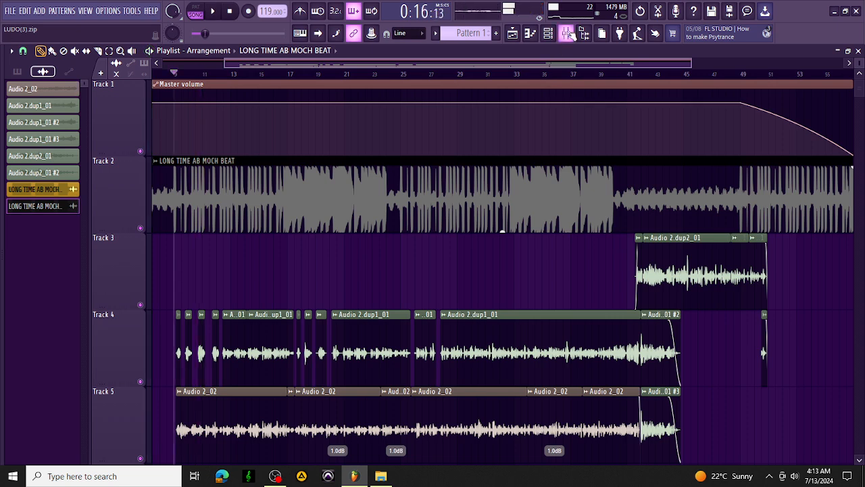
Enable the effect slots on the Master and lead vox mixer channels and play the song from bar 9.
key(F9)
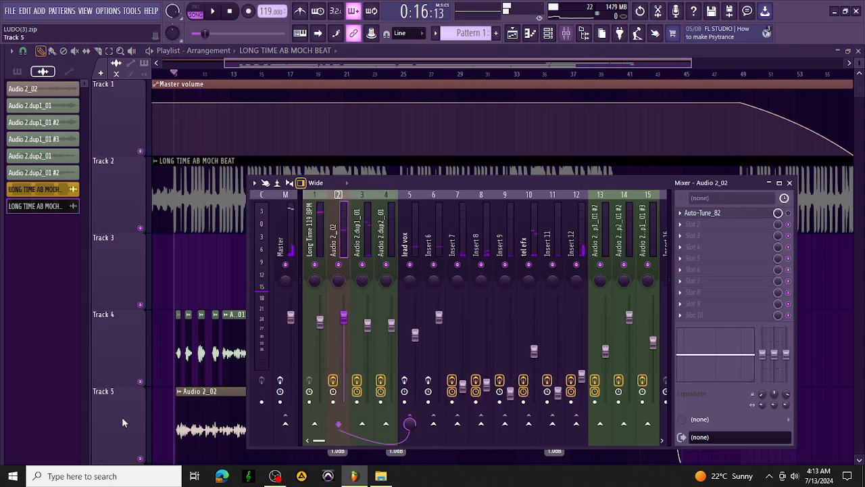
click(279, 382)
click(407, 380)
key(space)
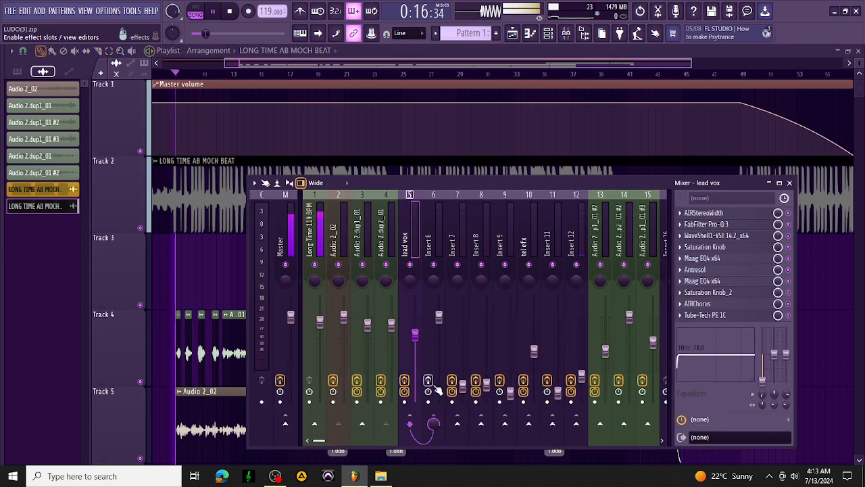
click(789, 182)
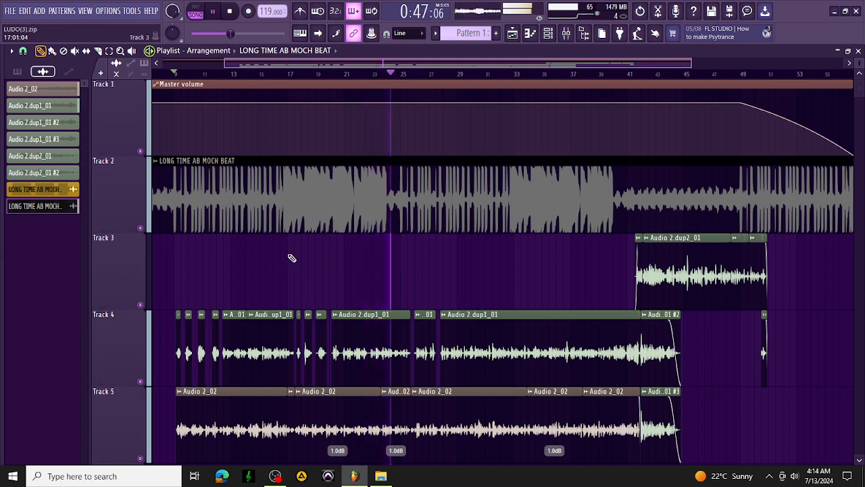
key(space)
Set playback to start at bar 25, mute mixer inserts 7, 8, 9 and 11, and turn off the Master and lead vox effect slots.
click(409, 76)
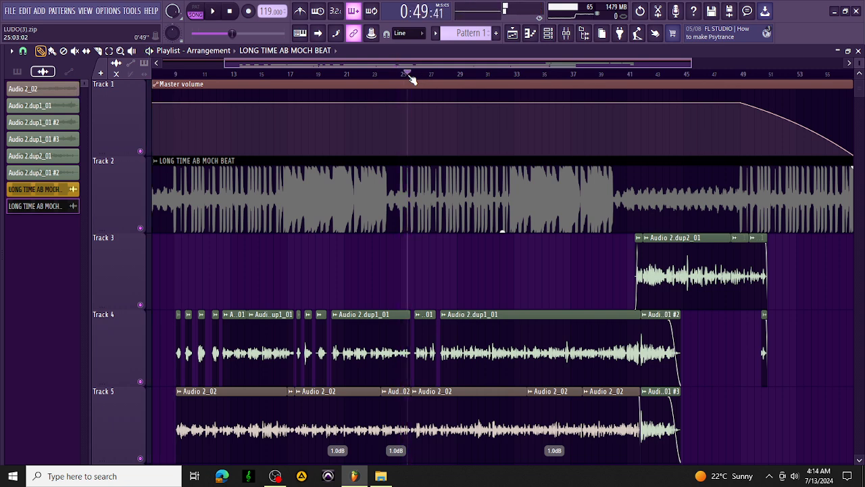
click(571, 38)
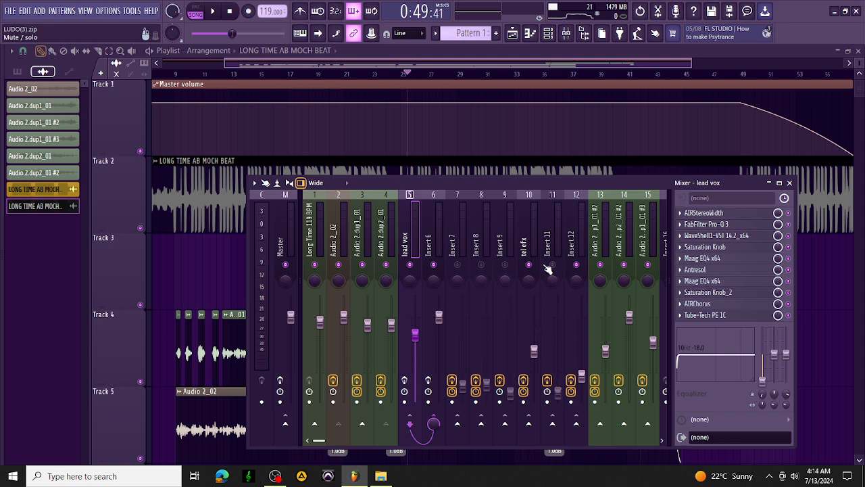
drag(427, 63, 427, 40)
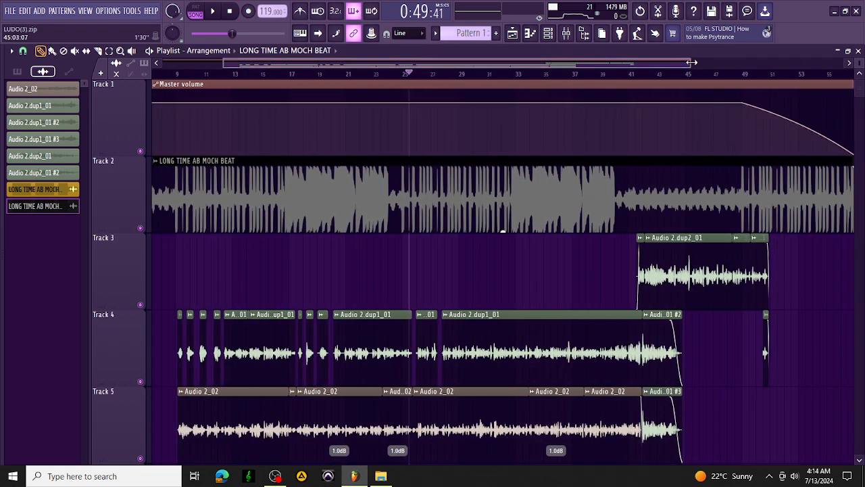
Mute playlist Track 2, which holds the LONG TIME AB MOCH BEAT clip.
drag(690, 63, 635, 162)
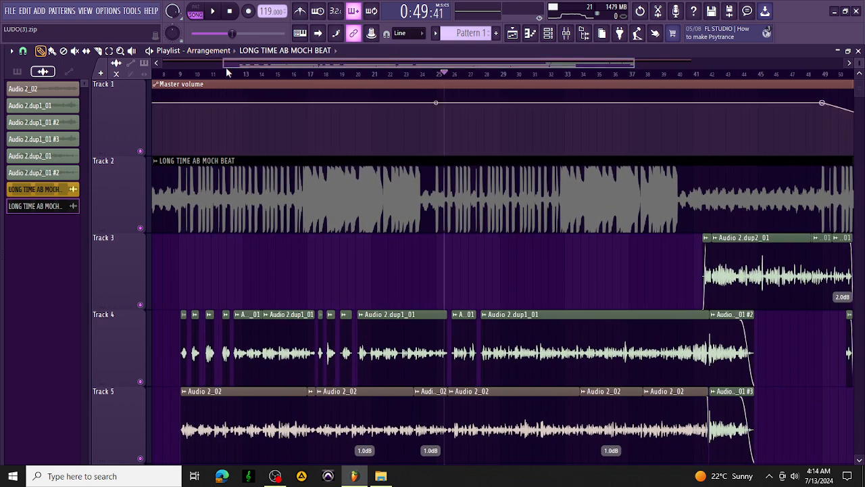
drag(224, 65, 396, 67)
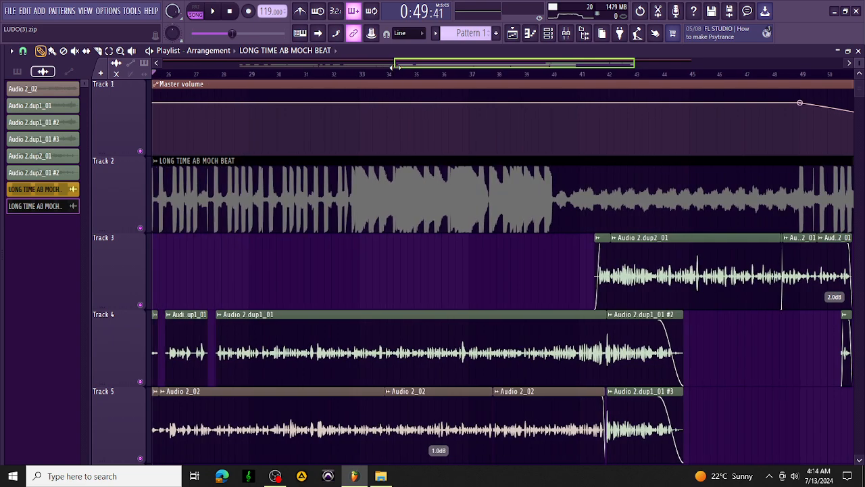
click(142, 229)
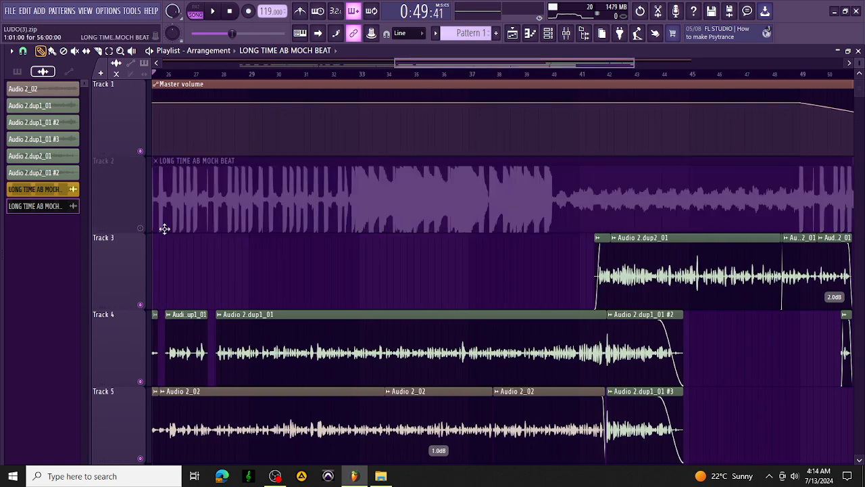
Mute the Audio 2.dup1_01 mixer channel, turn off the effect slots on Audio 2_02, and play the raw lead vocal.
click(567, 35)
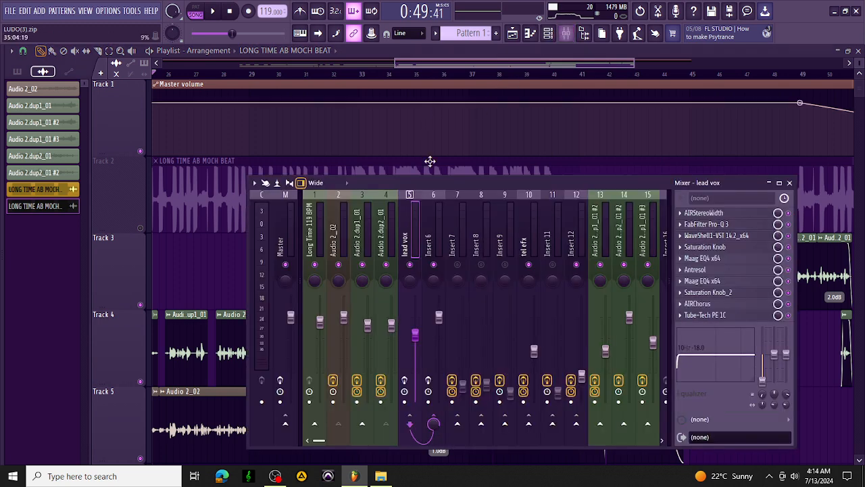
click(363, 265)
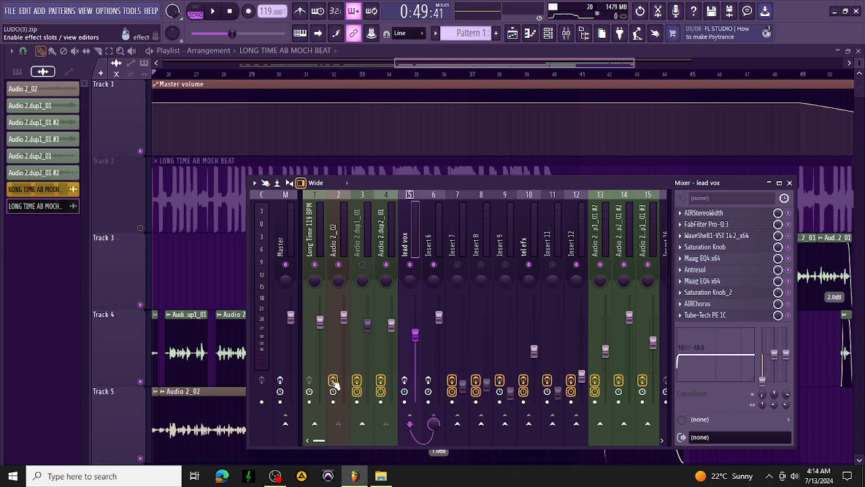
click(334, 251)
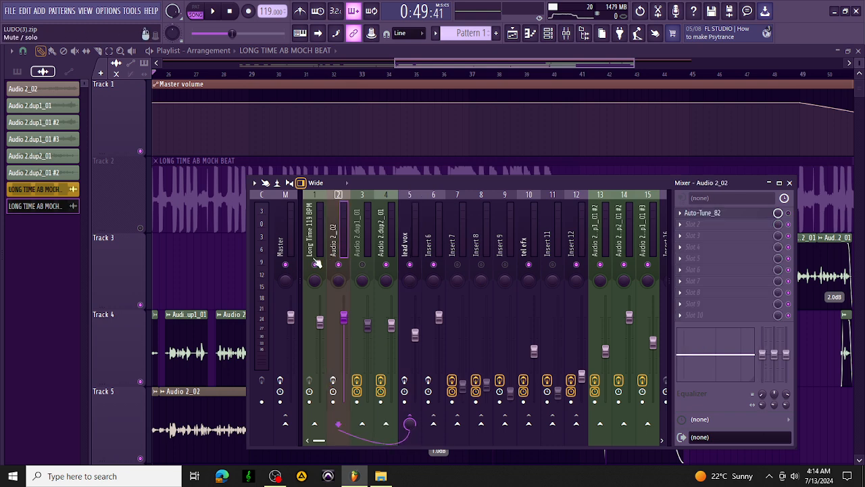
key(space)
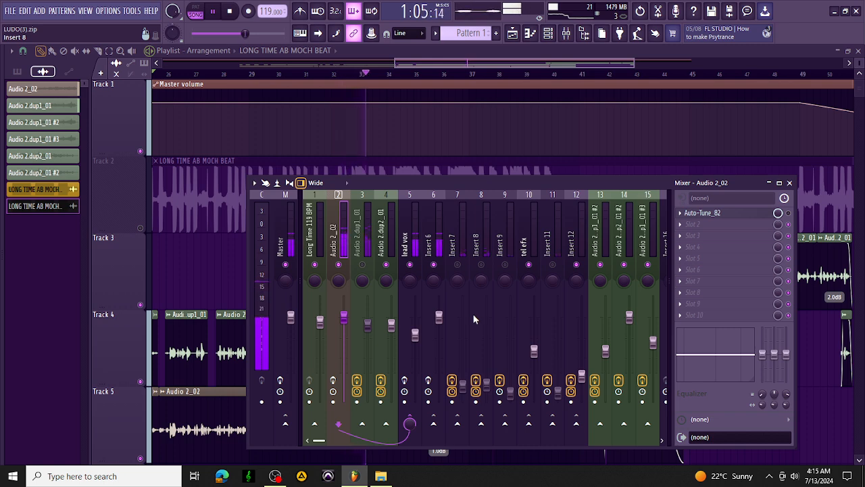
click(231, 15)
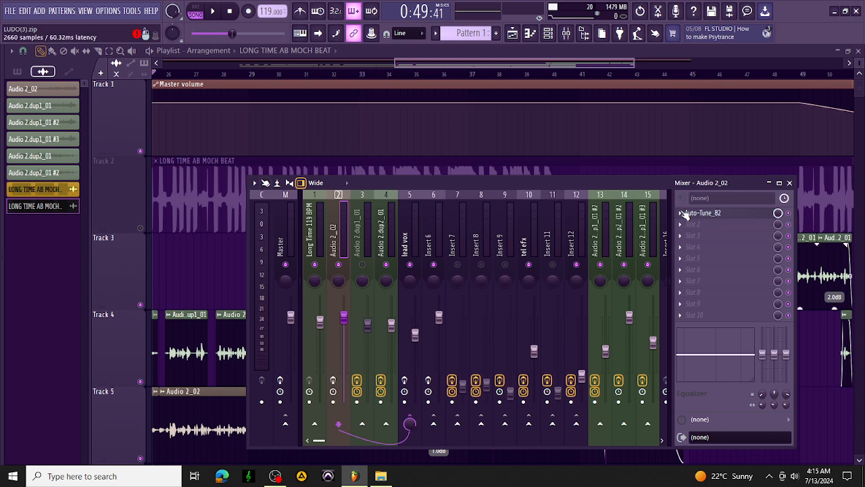
Examine the Auto-Tune 8 key, scale and pitch correction settings on Audio 2_02, and replay the vocal from bar 25.
click(738, 215)
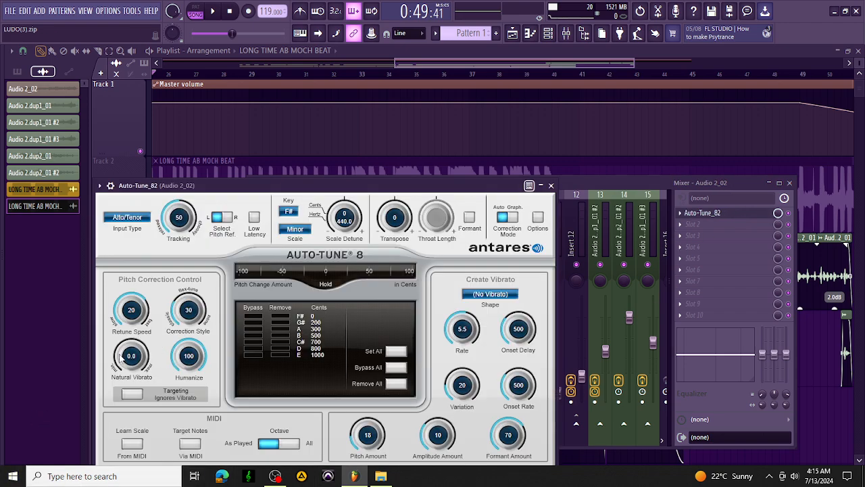
drag(281, 185, 337, 183)
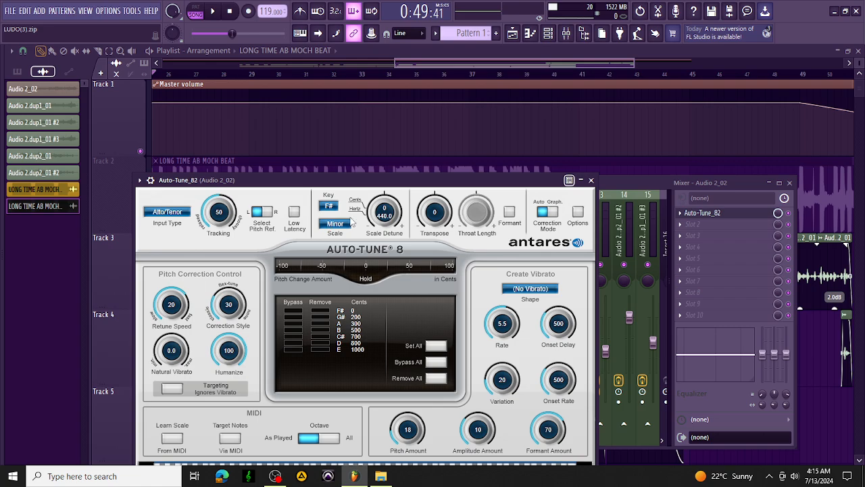
drag(312, 187, 400, 129)
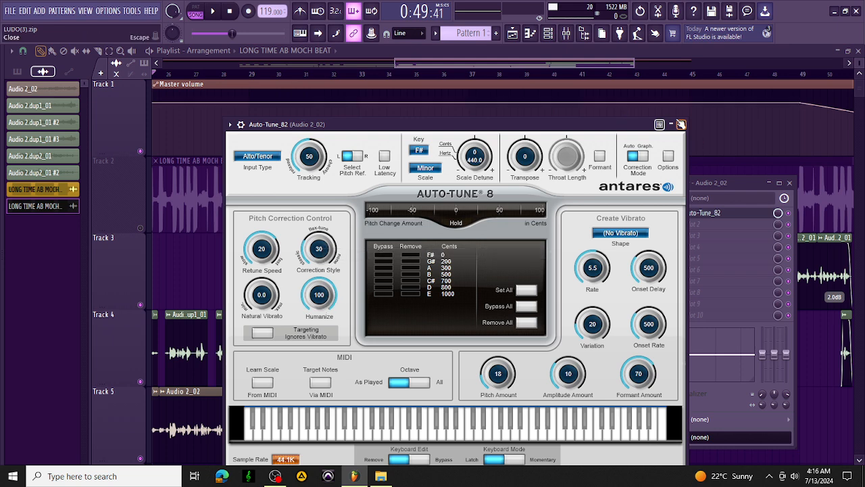
click(683, 124)
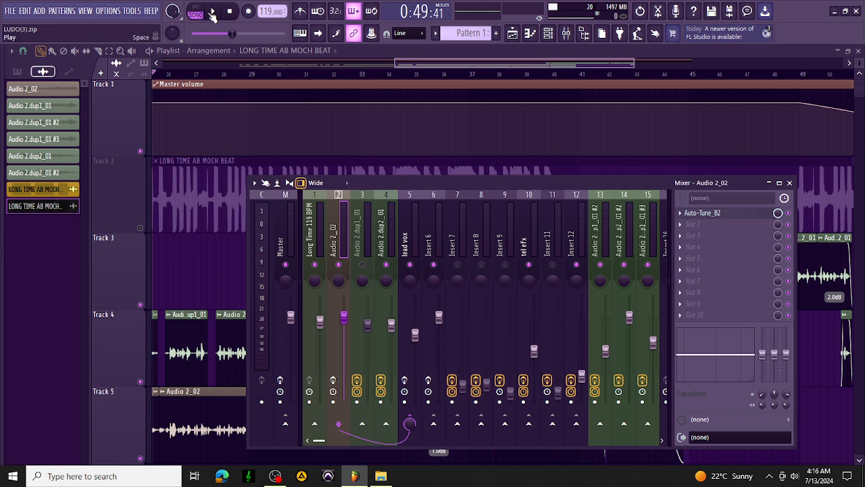
click(212, 13)
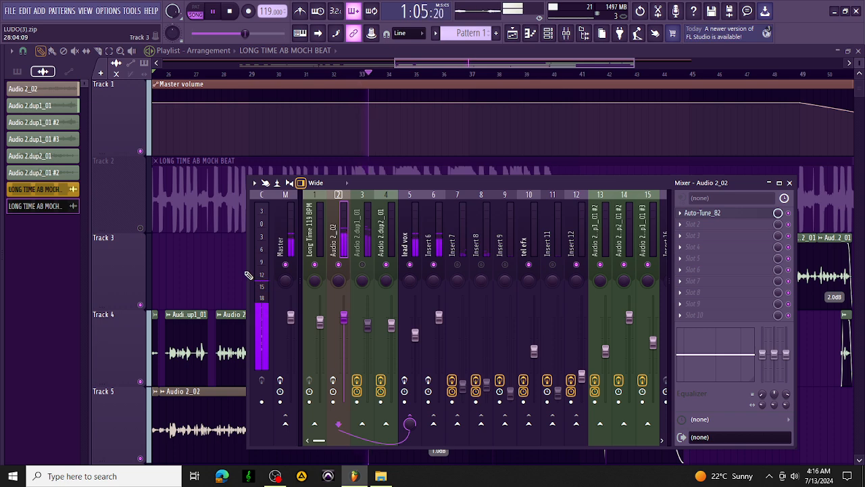
key(space)
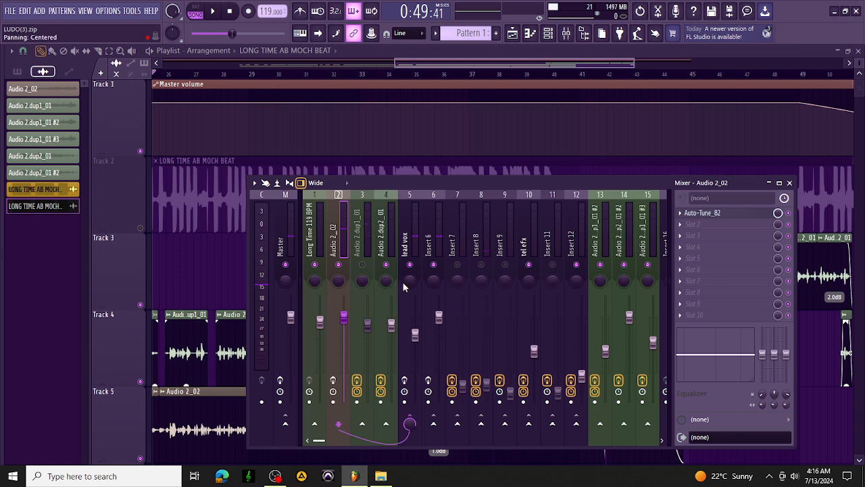
Enable the lead vox effect slots with only AIRStereoWidth active, and turn the Audio 2_02 effect slots back on.
click(407, 243)
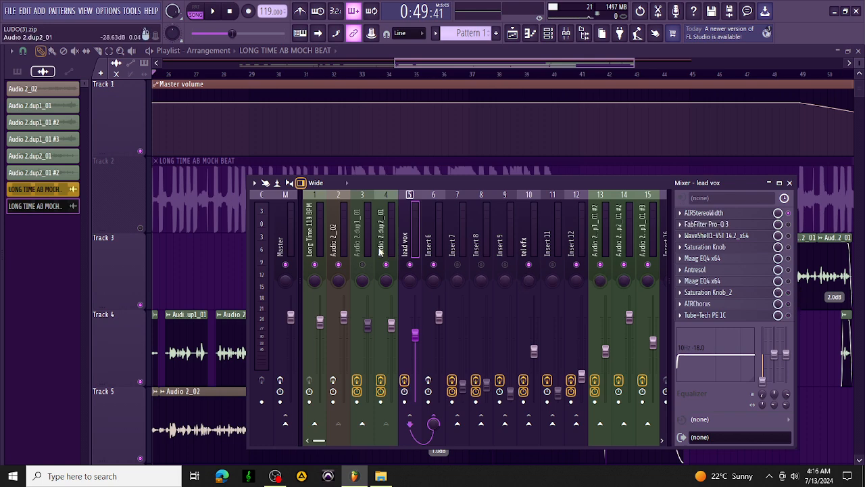
click(344, 244)
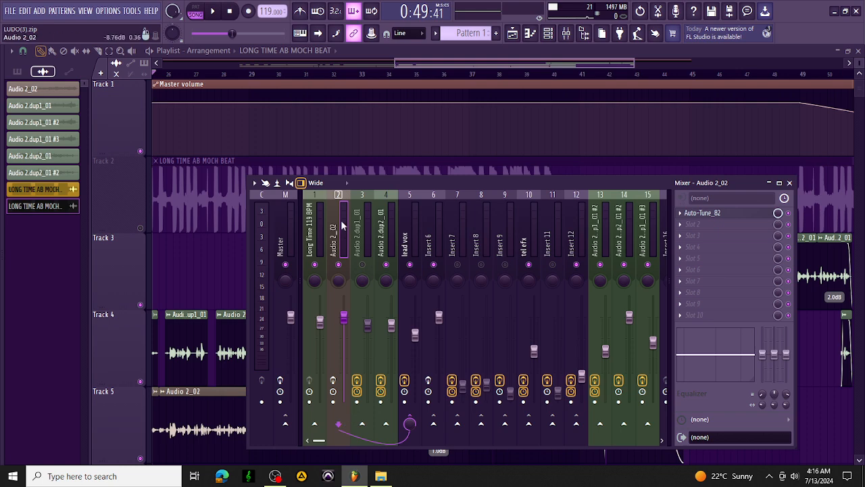
click(333, 381)
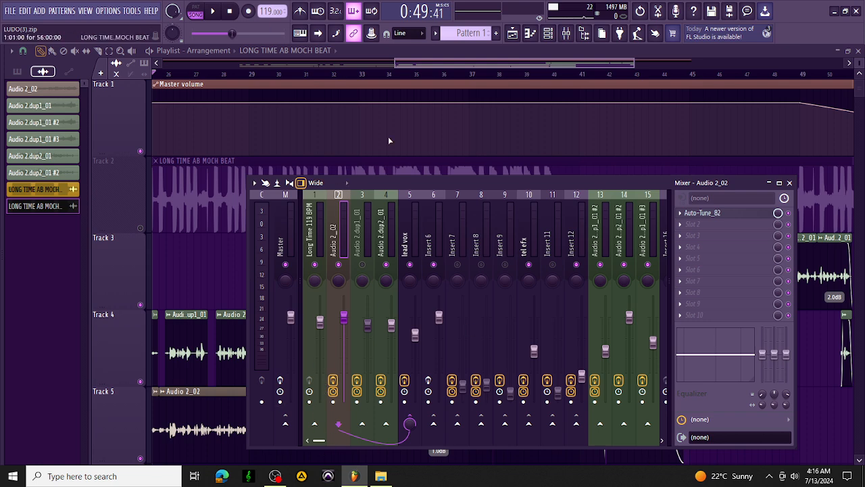
Examine the AIRStereoWidth settings on the lead vox channel and play the vocal from bar 25 through it.
click(406, 237)
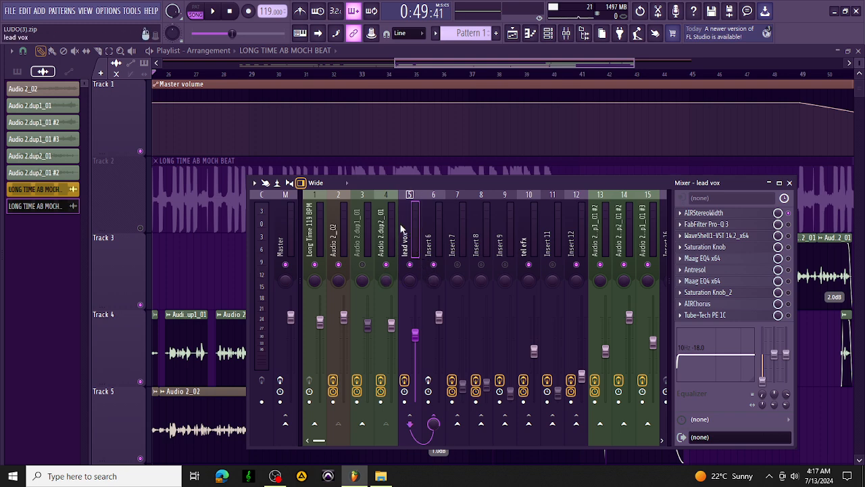
click(334, 227)
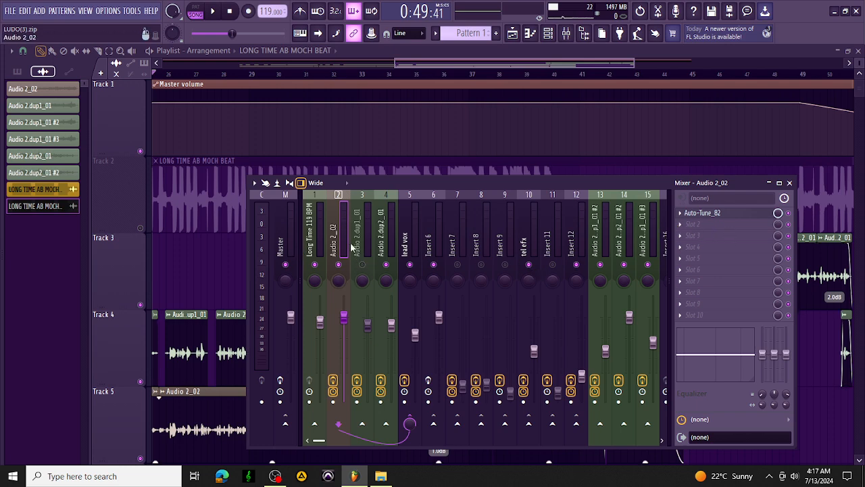
click(409, 249)
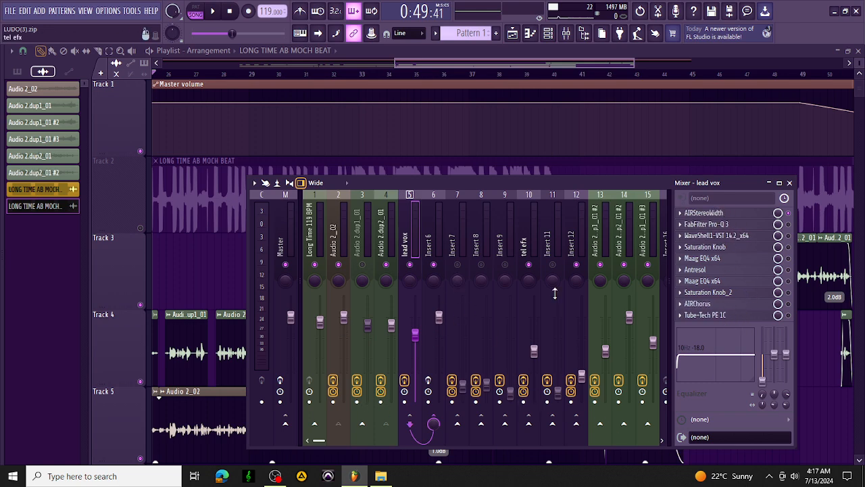
click(720, 214)
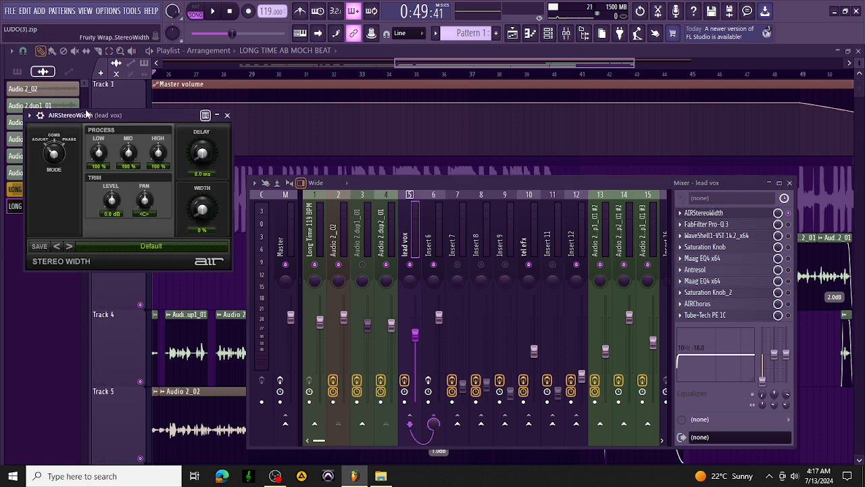
drag(112, 120, 515, 185)
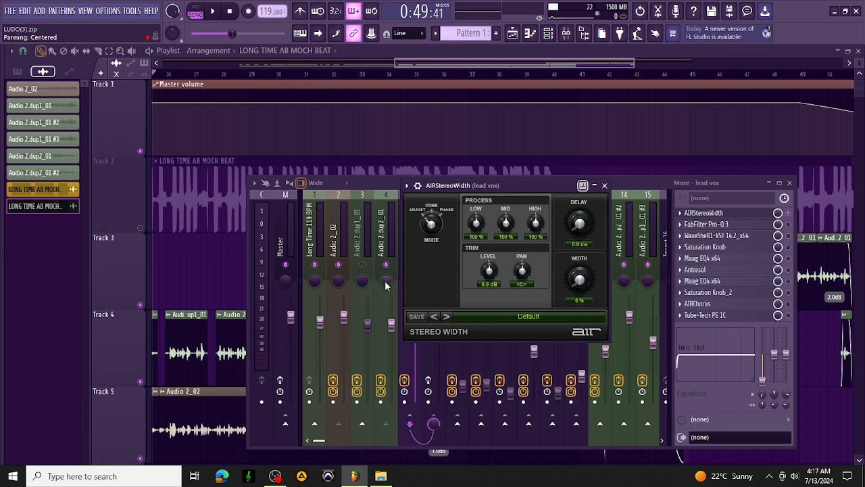
click(605, 186)
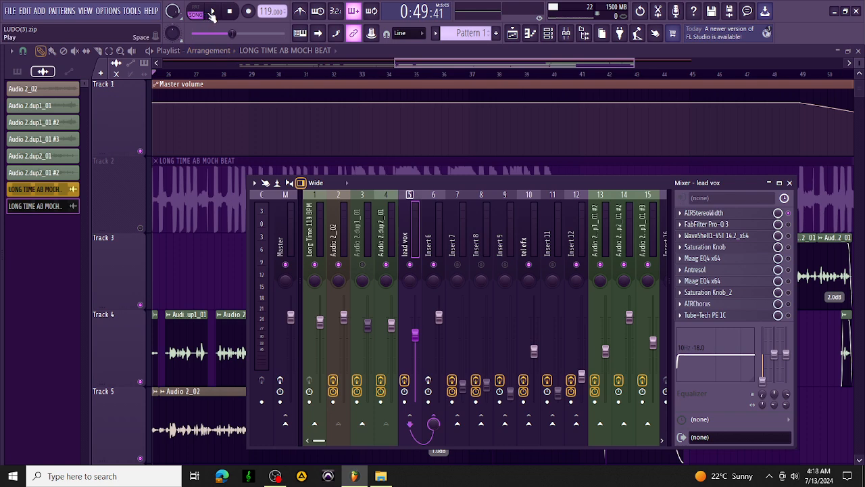
click(213, 12)
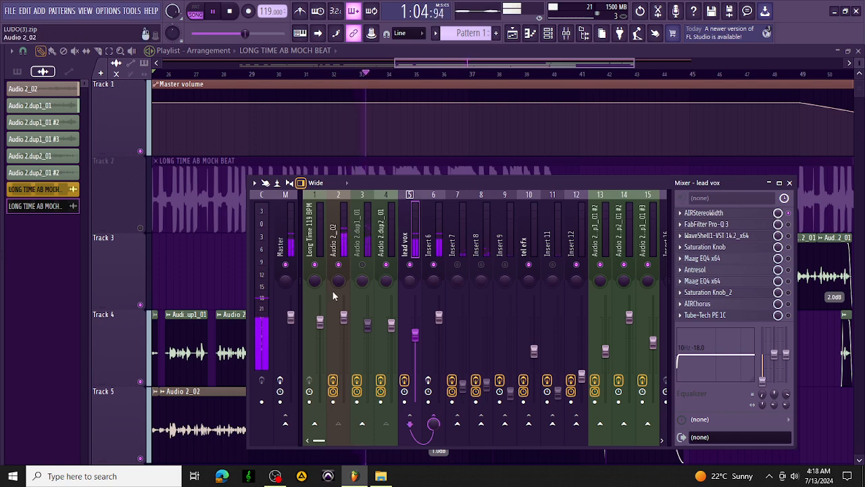
key(space)
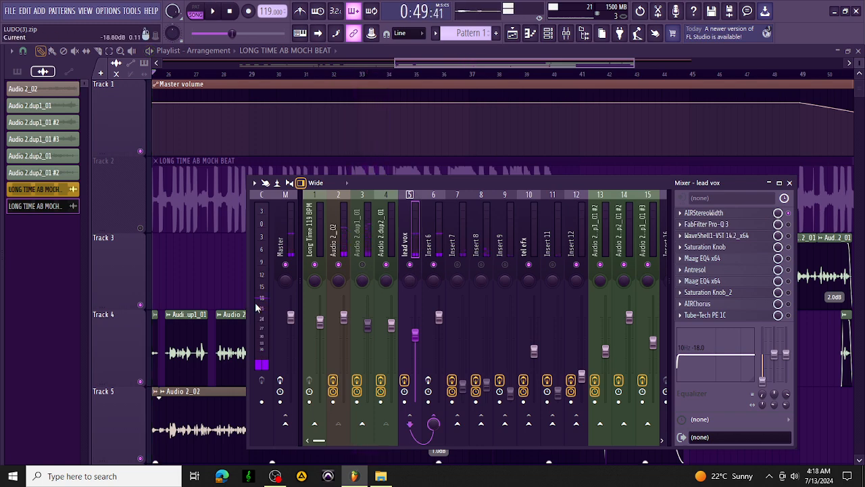
Enable FabFilter Pro-Q 3 on the lead vox channel, open its EQ curve, and play the vocal through it.
click(748, 225)
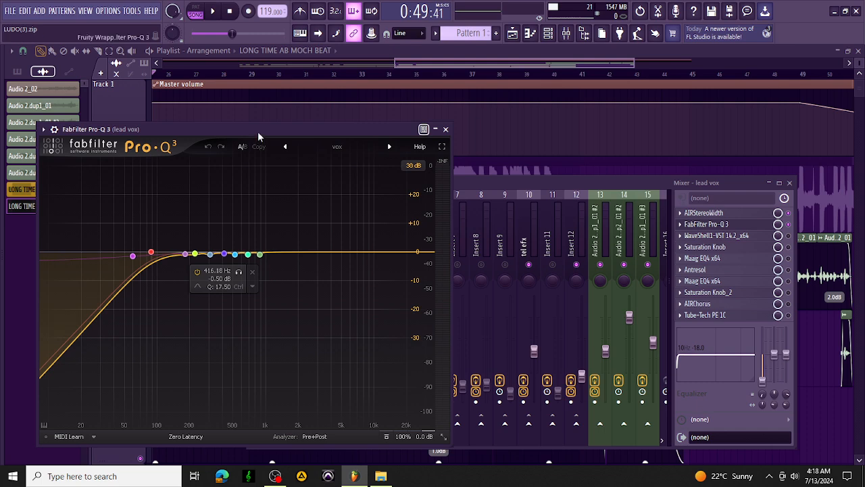
drag(258, 131, 373, 183)
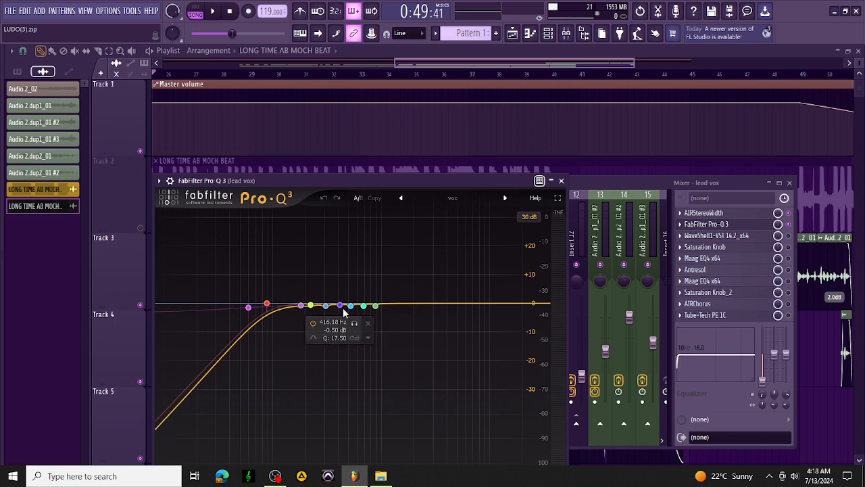
click(215, 12)
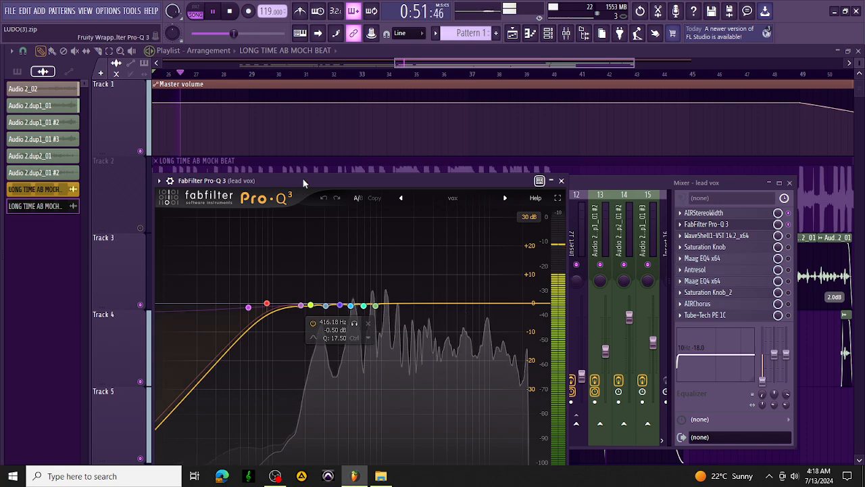
drag(302, 177, 402, 108)
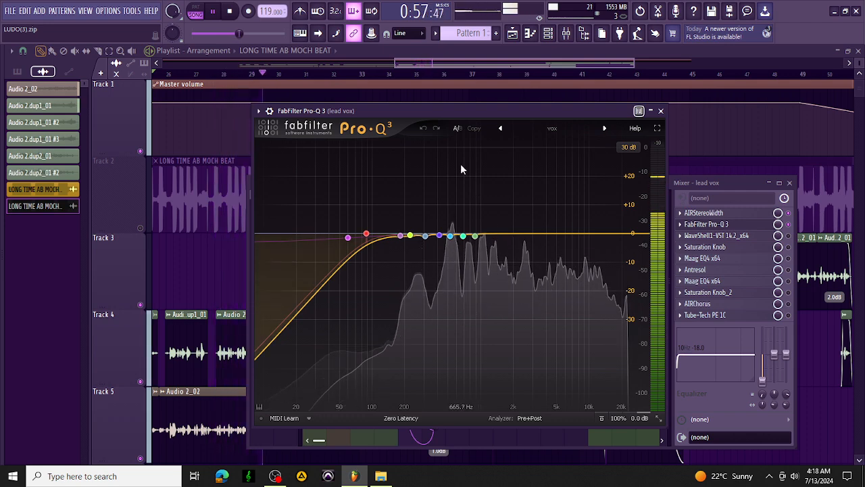
Compare the playing lead vocal with FabFilter Pro-Q 3 bypassed and re-enabled, and stop playback.
click(789, 224)
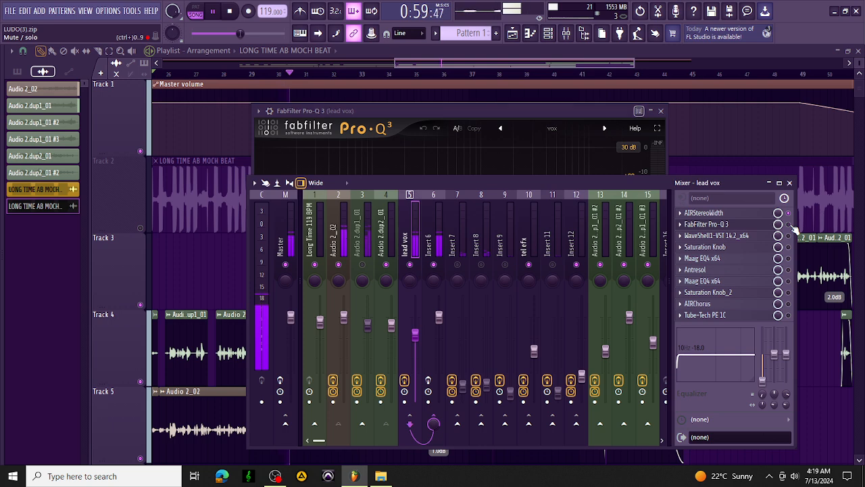
click(558, 113)
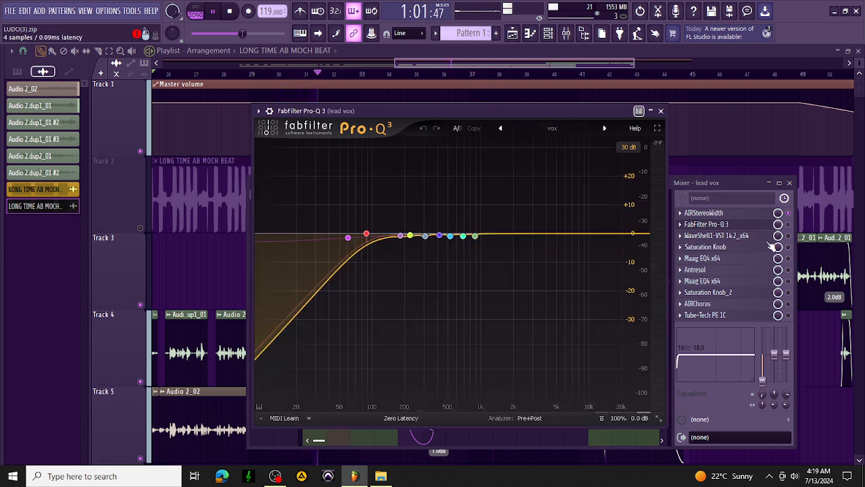
click(788, 225)
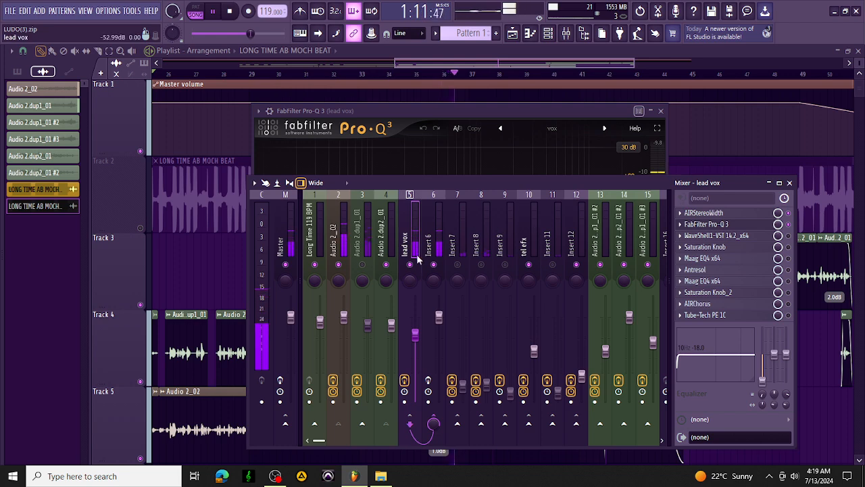
key(space)
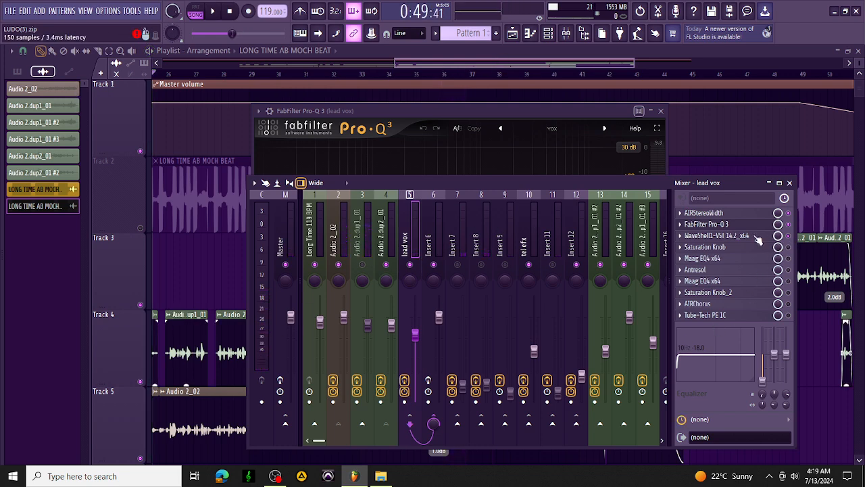
Enable and open WaveShell1-VST 14.2_x64 on lead vox, and switch off every StudioRack plugin except NS1.
click(722, 235)
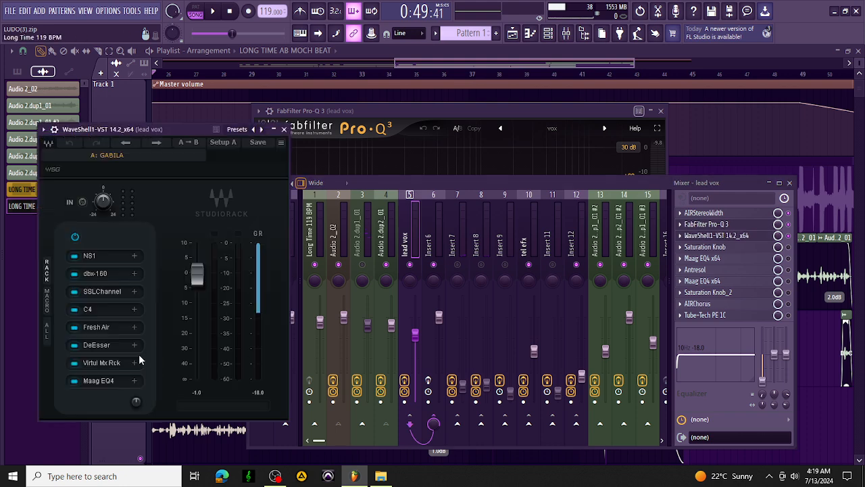
click(75, 274)
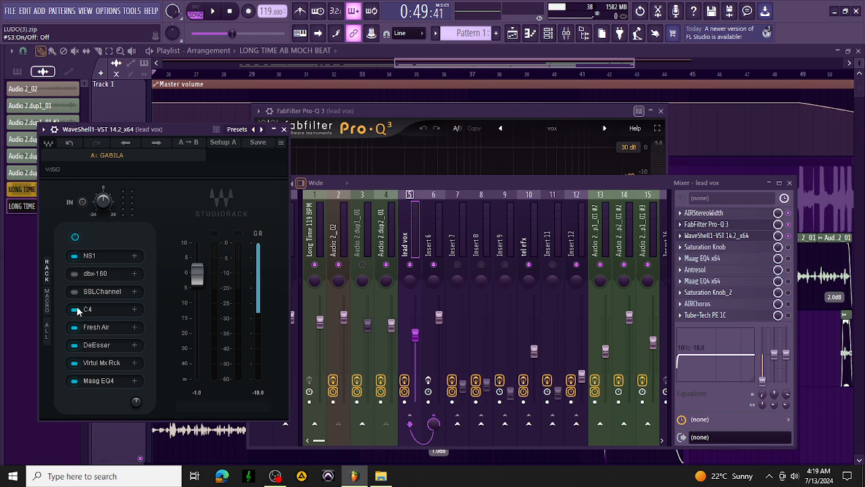
click(75, 309)
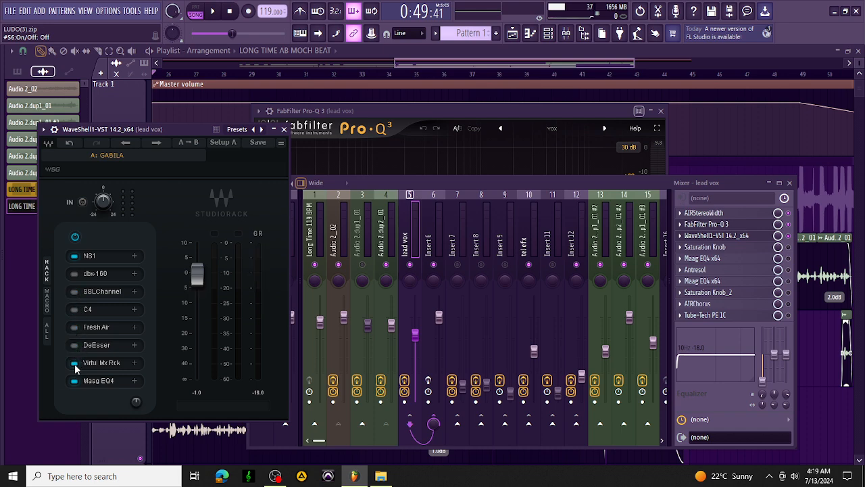
Examine the NS1 noise suppressor settings and play the lead vocal through it from bar 25.
click(94, 257)
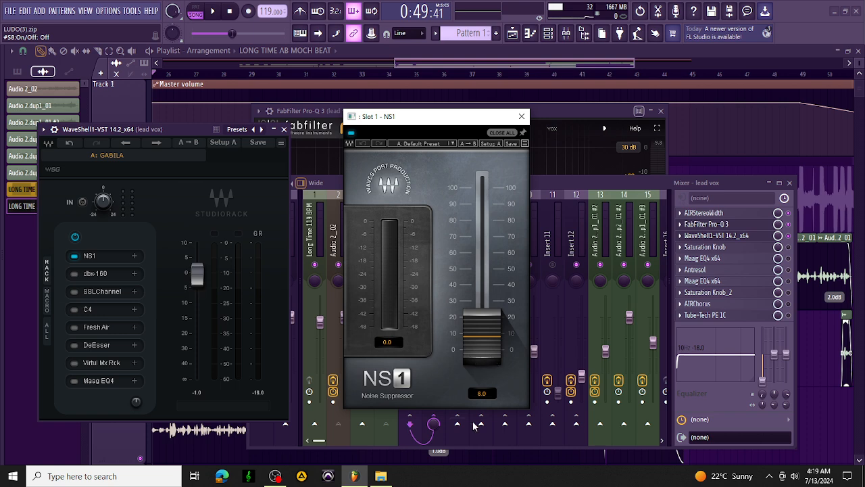
key(space)
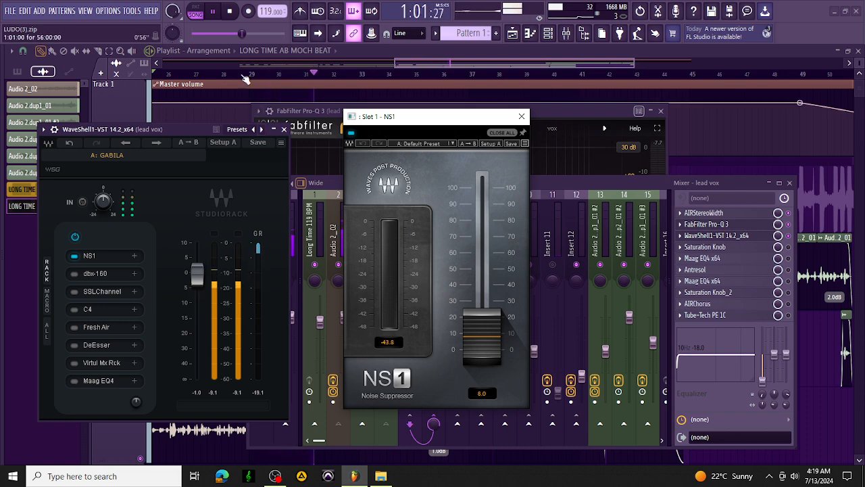
click(231, 12)
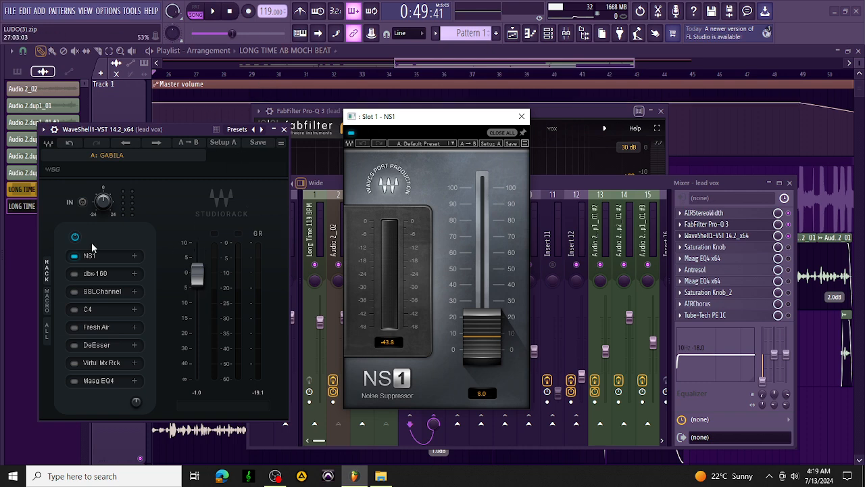
Turn on dbx-160 in the StudioRack, examine its Lead Vocal compressor settings, and play the vocal through it.
click(74, 273)
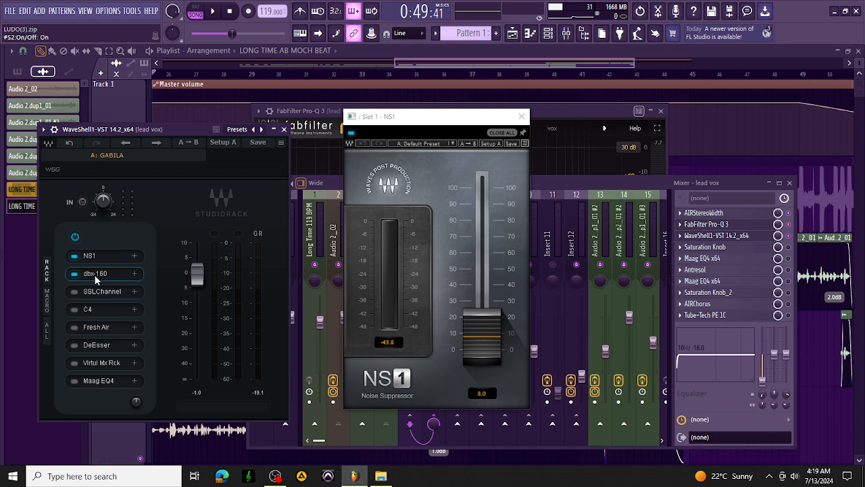
click(94, 275)
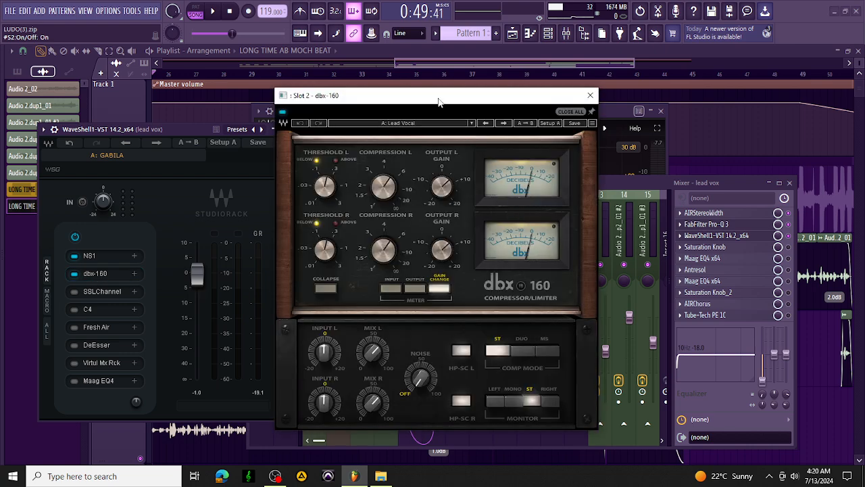
drag(438, 102, 472, 128)
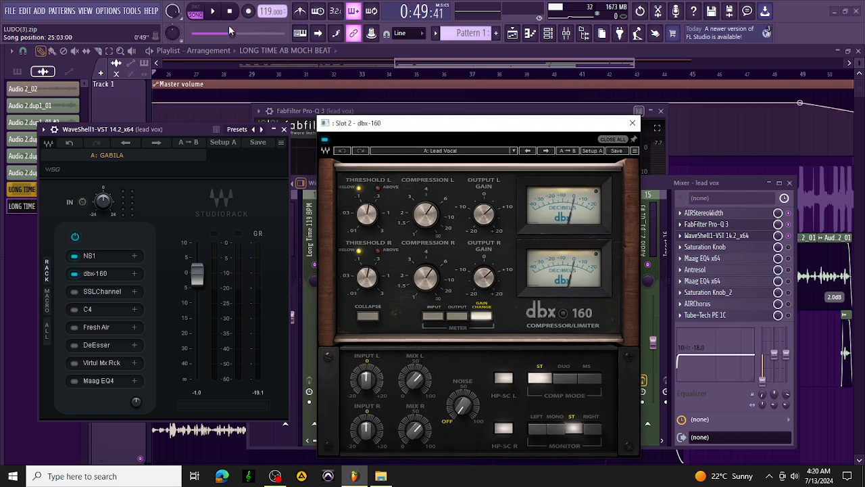
click(214, 13)
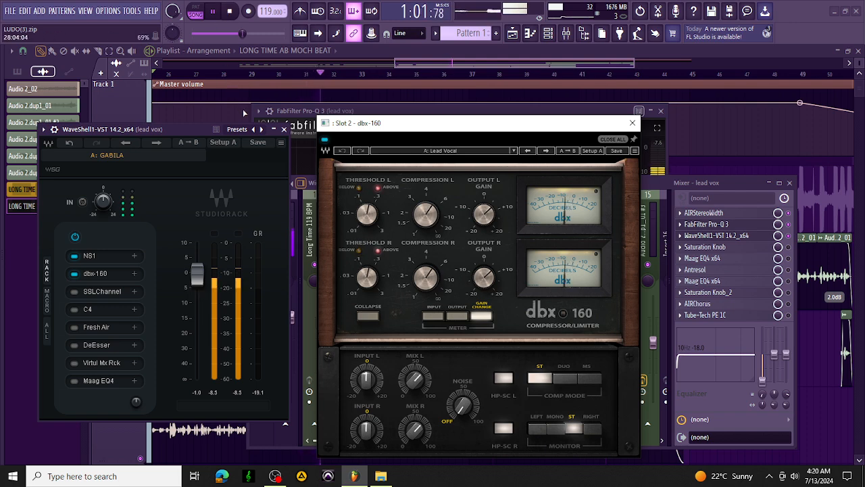
click(229, 13)
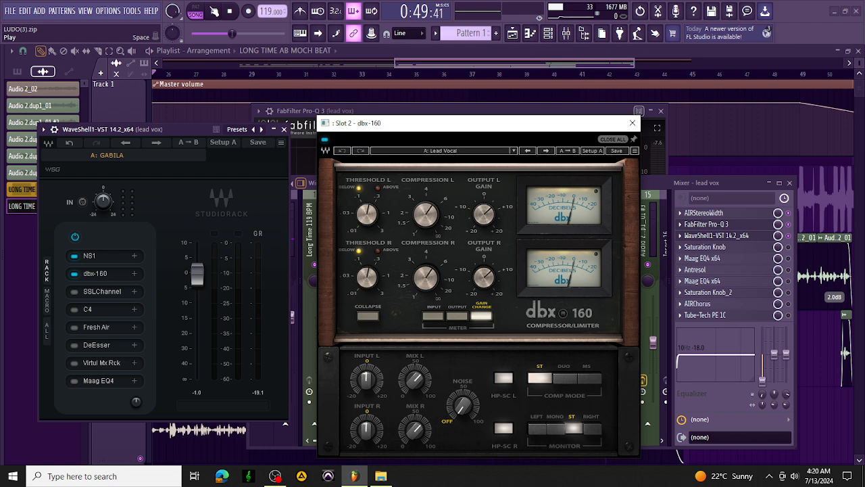
click(632, 123)
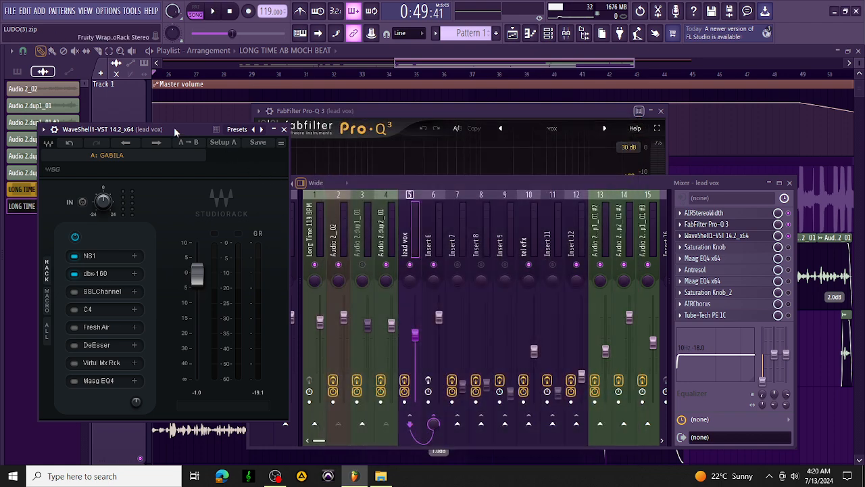
Close the FabFilter Pro-Q 3 window and reposition the StudioRack window clear of the lead vox effect slots.
drag(174, 127, 468, 137)
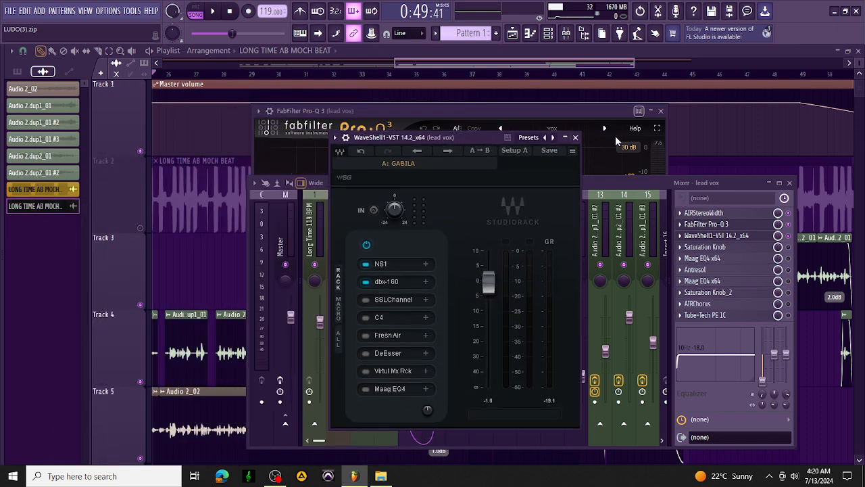
click(661, 116)
click(661, 110)
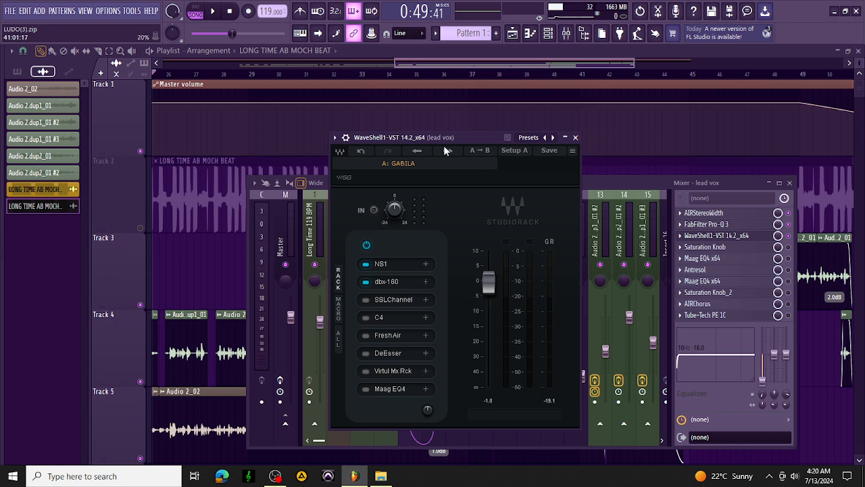
drag(468, 138, 336, 103)
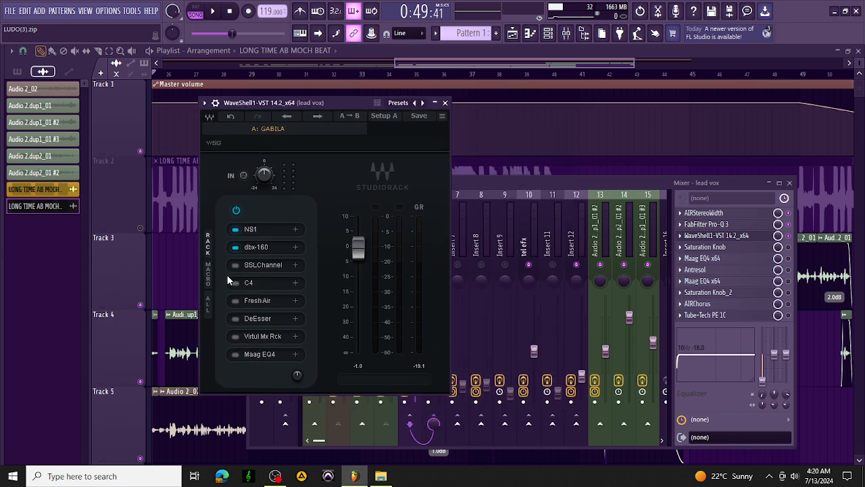
Turn on SSLChannel in the StudioRack, examine its filter, EQ and dynamics settings, and play the vocal through it.
click(263, 266)
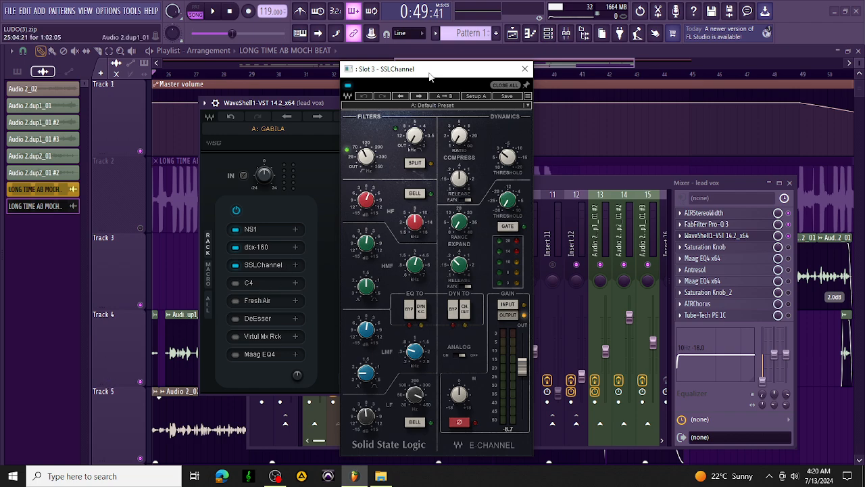
drag(430, 76, 418, 56)
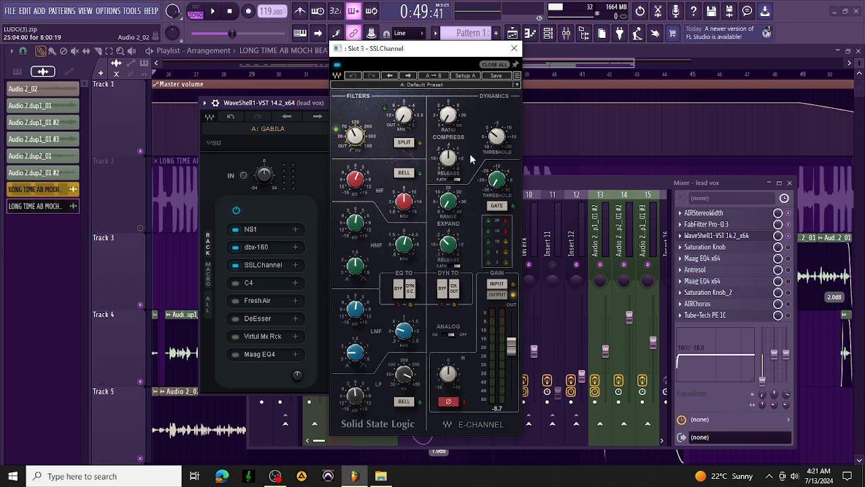
click(514, 48)
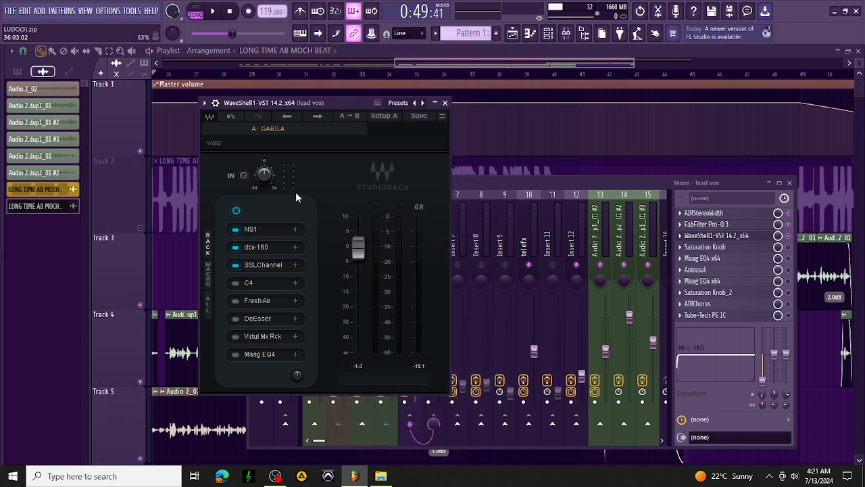
click(215, 12)
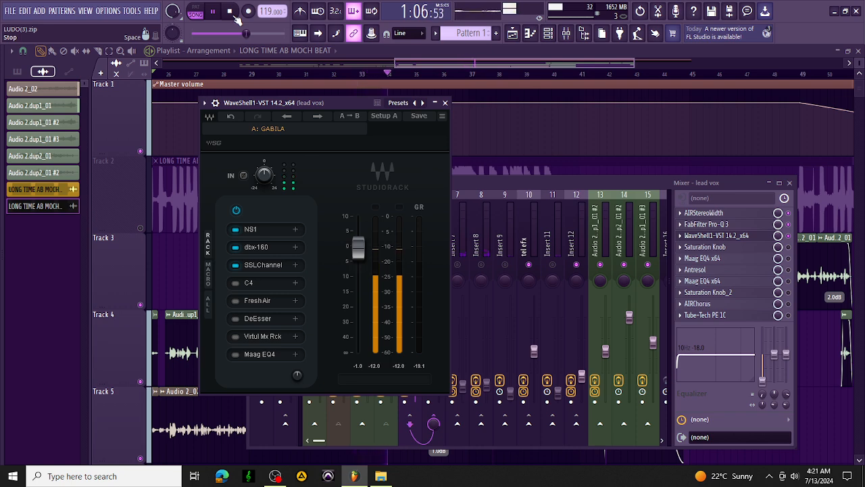
click(234, 14)
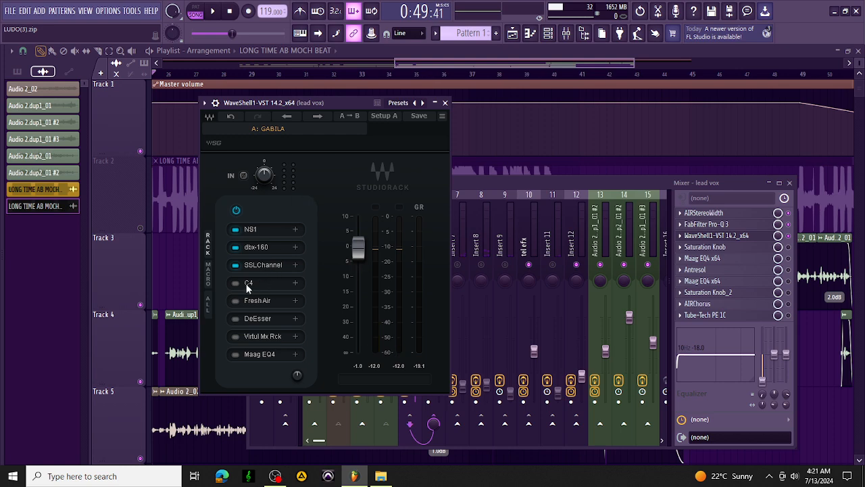
Turn on C4 in the StudioRack, open its multiband settings beside the rack, and play the vocal through it.
click(235, 283)
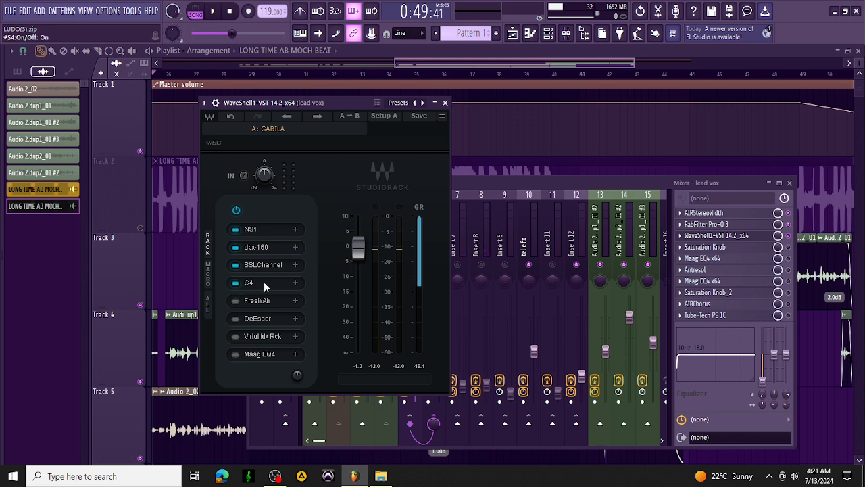
click(262, 281)
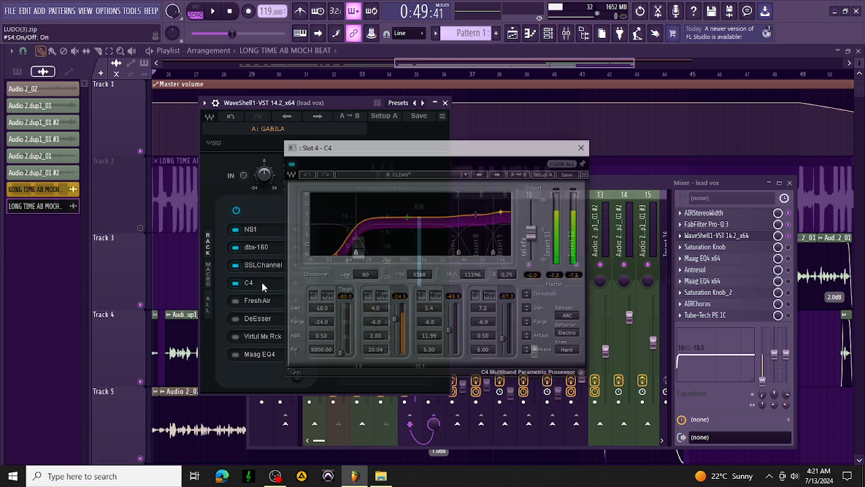
drag(456, 157, 639, 175)
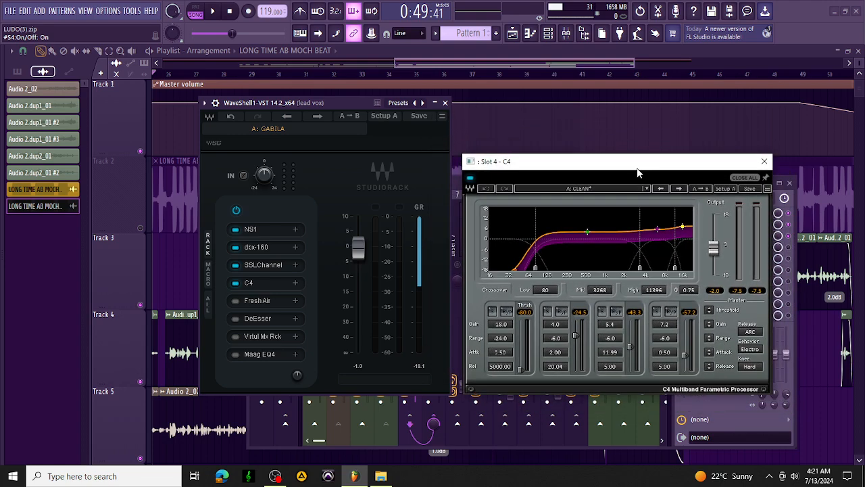
click(214, 13)
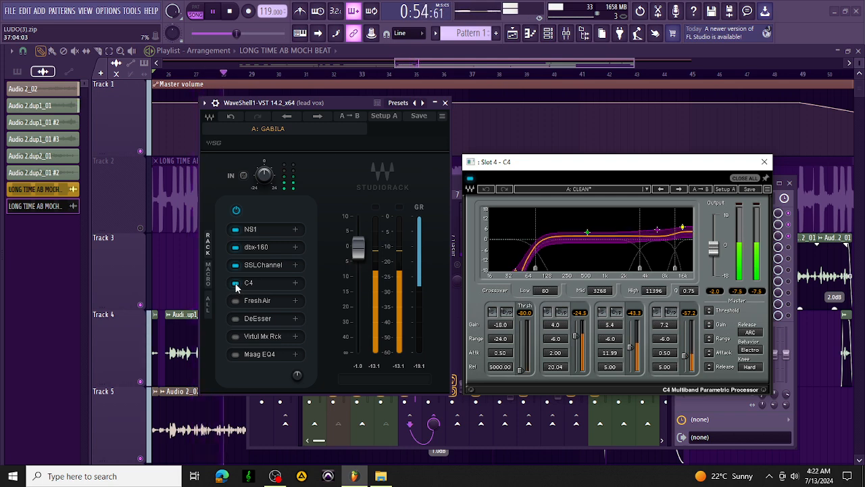
Compare the playing lead vocal with C4 bypassed and re-enabled, and stop playback.
click(236, 282)
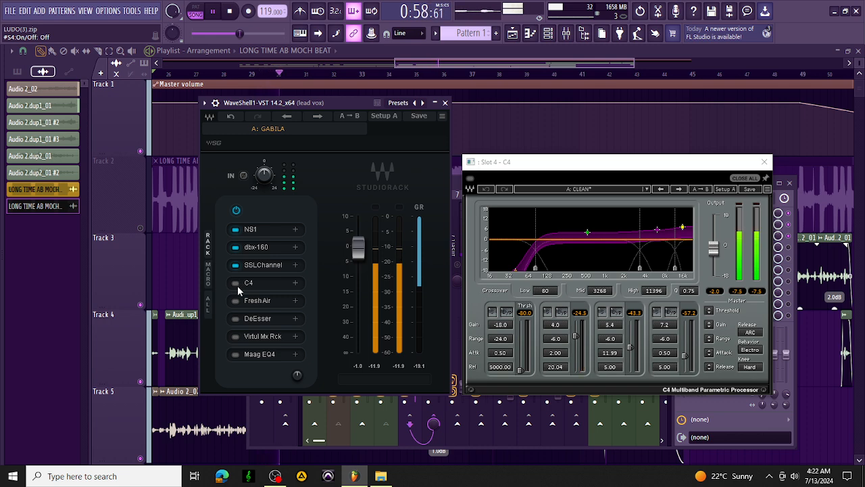
click(236, 286)
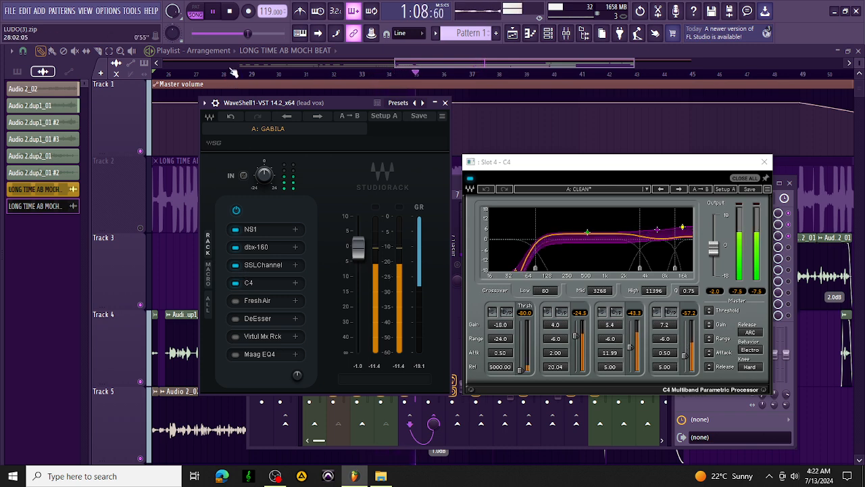
click(231, 11)
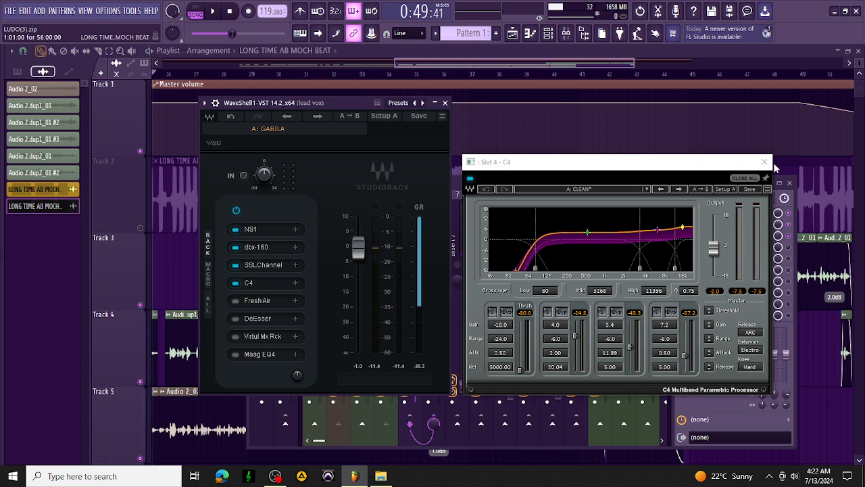
Close C4, turn on Fresh Air in the StudioRack, open its settings beside the rack, and play the vocal through it.
click(764, 162)
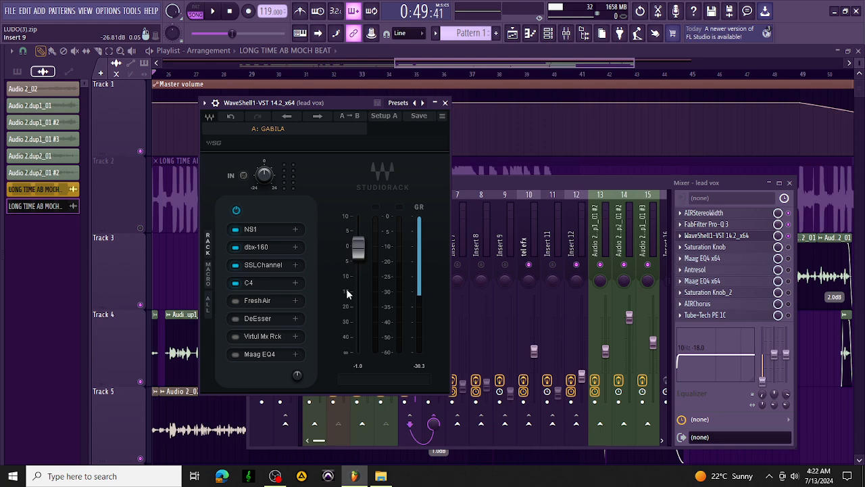
click(235, 300)
click(256, 301)
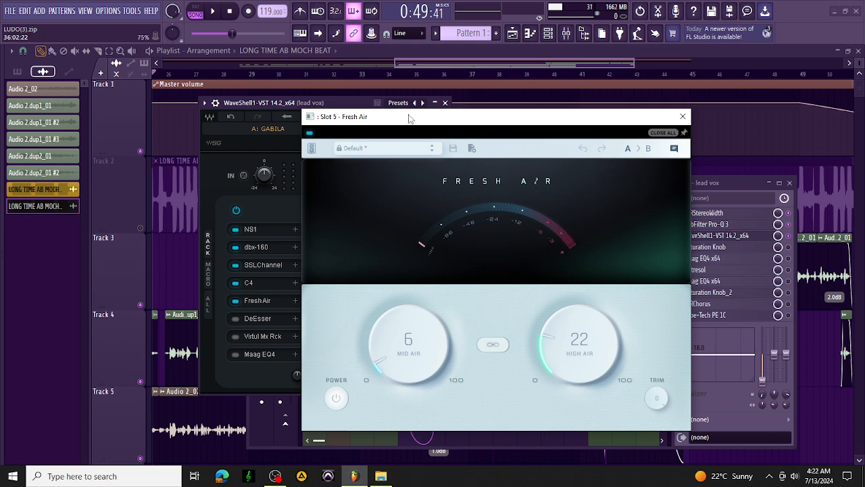
drag(405, 122, 575, 155)
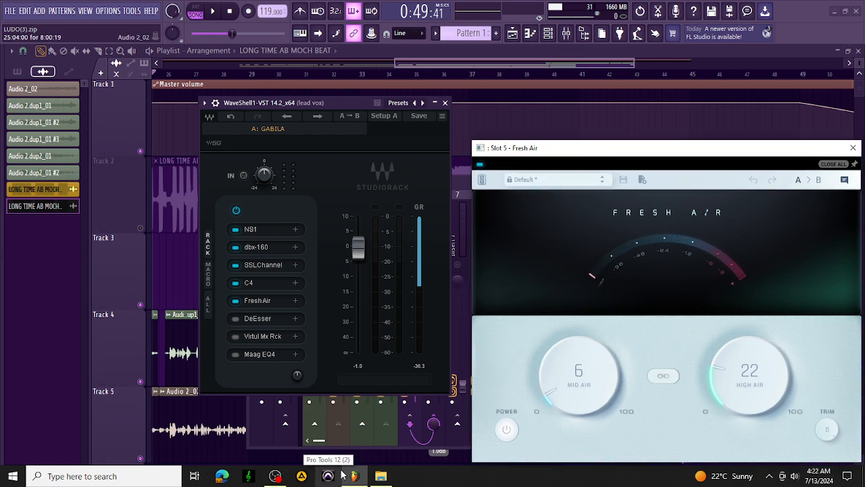
key(space)
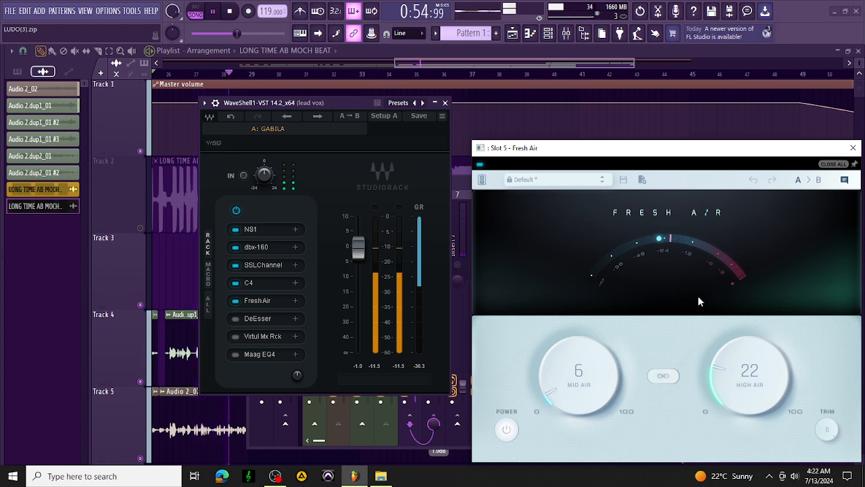
Compare the playing lead vocal with Fresh Air bypassed and re-enabled twice, and stop playback.
click(506, 428)
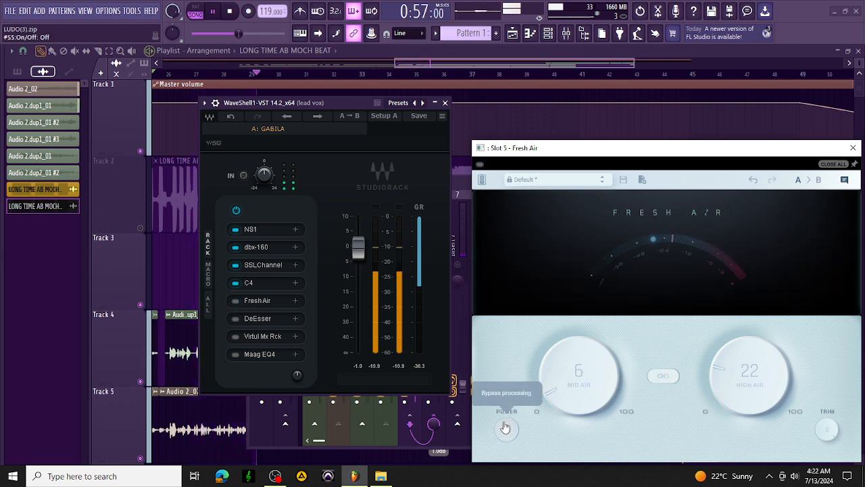
click(505, 427)
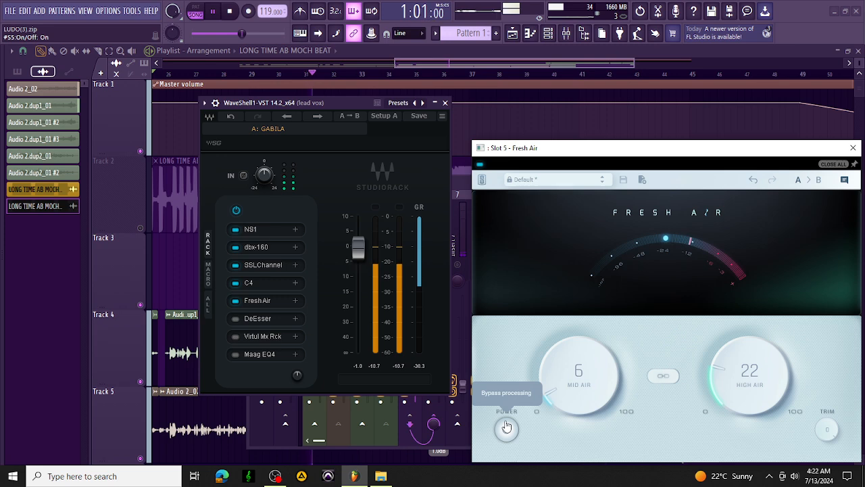
click(507, 427)
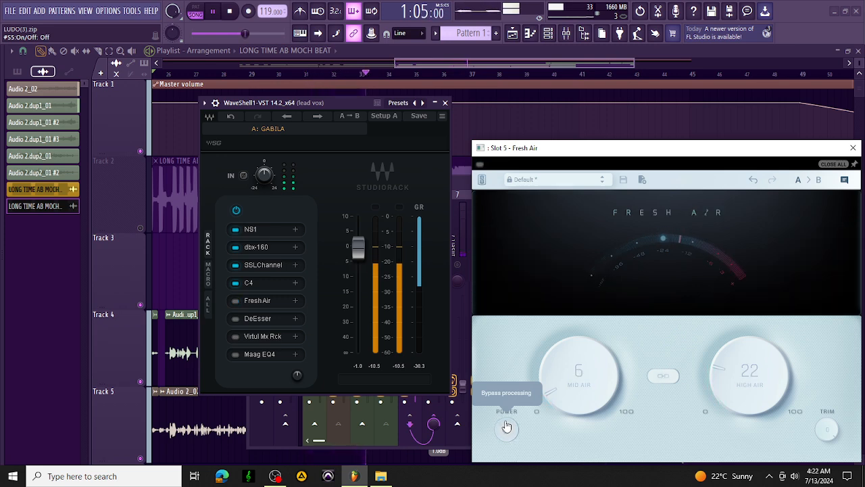
click(506, 428)
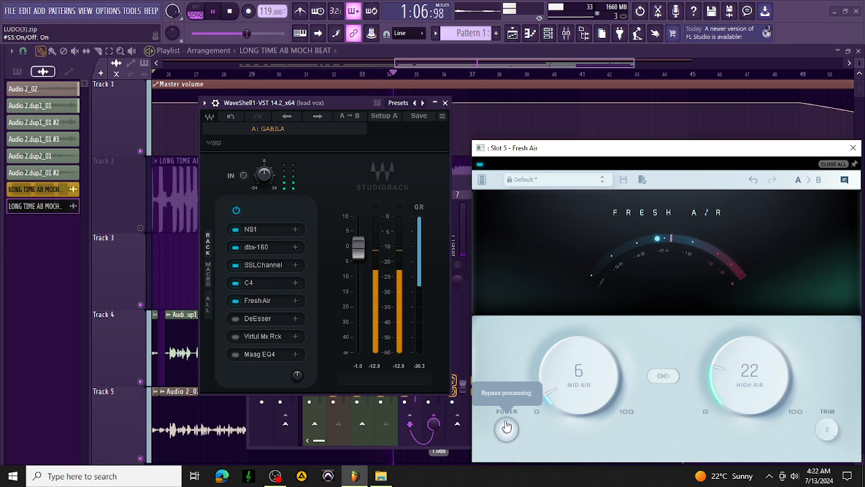
click(231, 11)
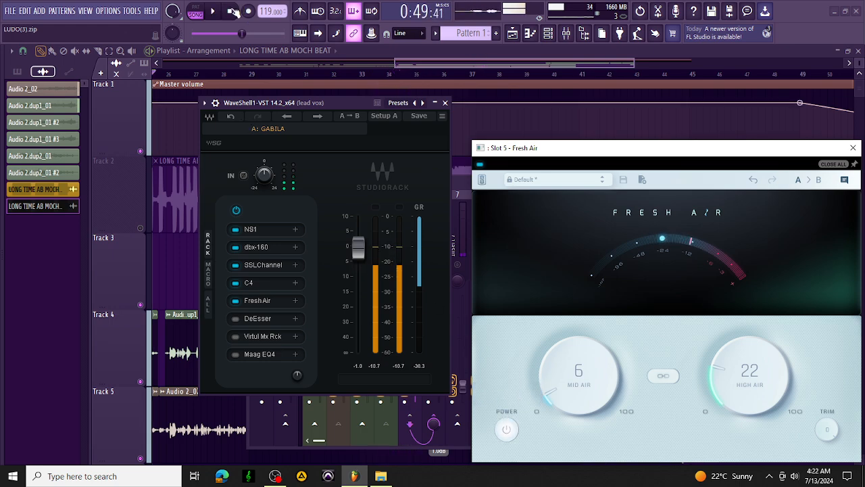
Unmute the beat on Track 2, audition it together with the vocals, and mute it again.
click(143, 231)
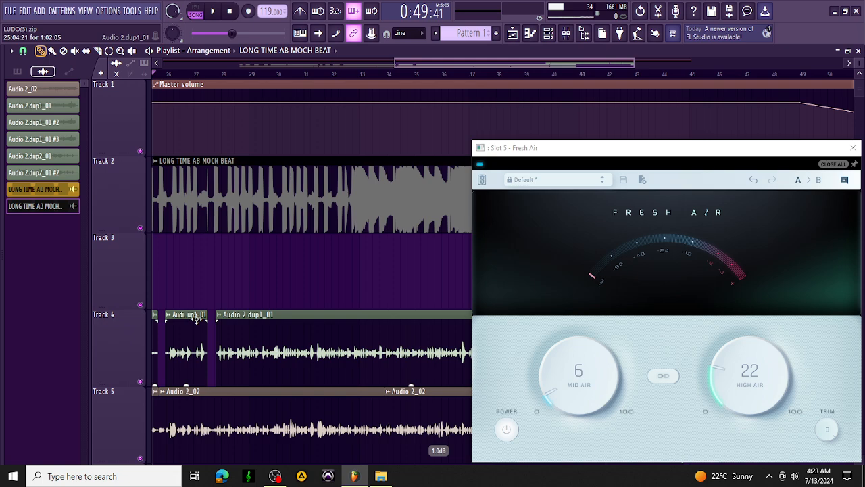
key(space)
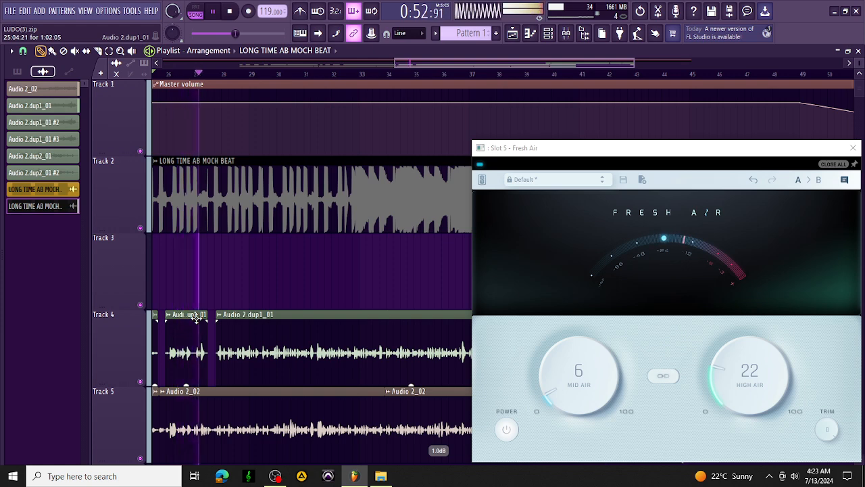
key(space)
click(141, 229)
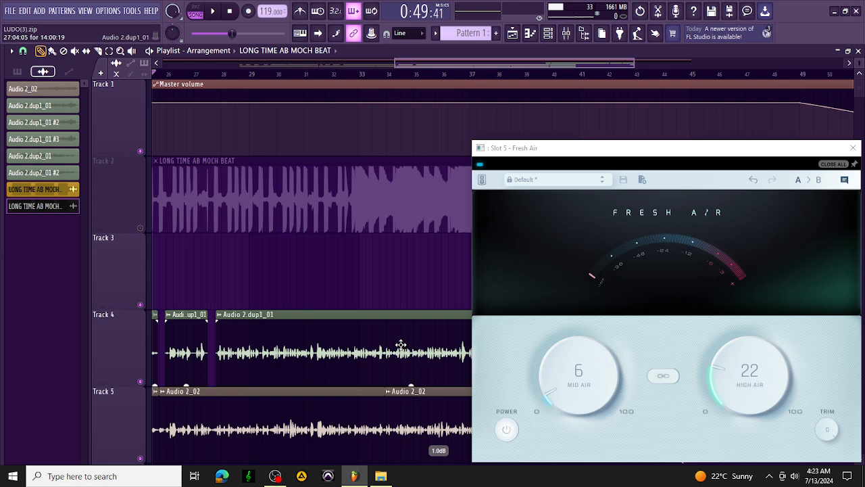
Play the vocal without the beat, bring back the mixer and the lead vox StudioRack window, and stop playback.
key(space)
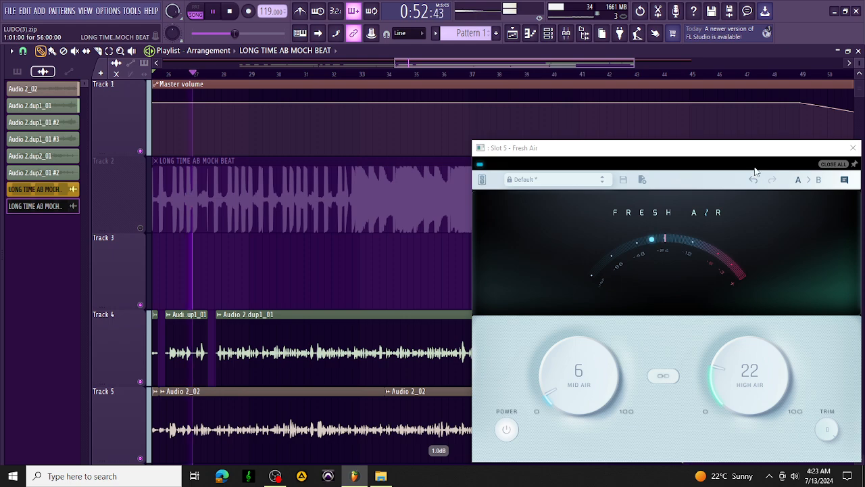
key(F9)
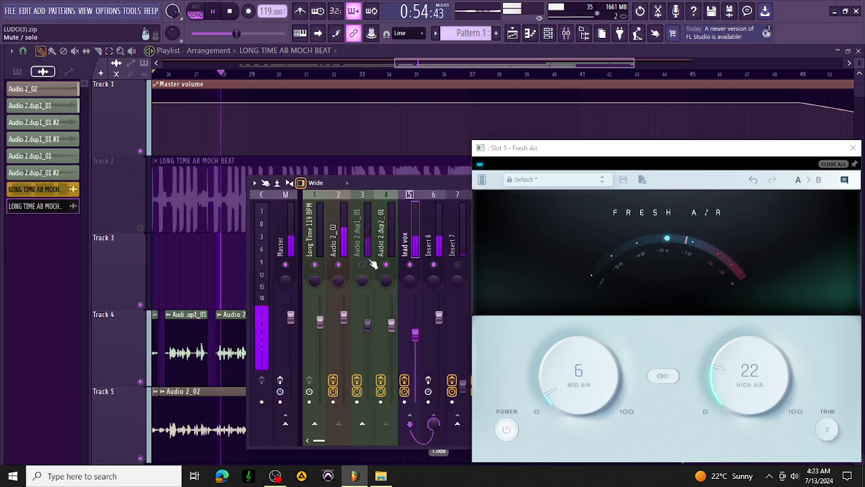
drag(527, 147, 210, 149)
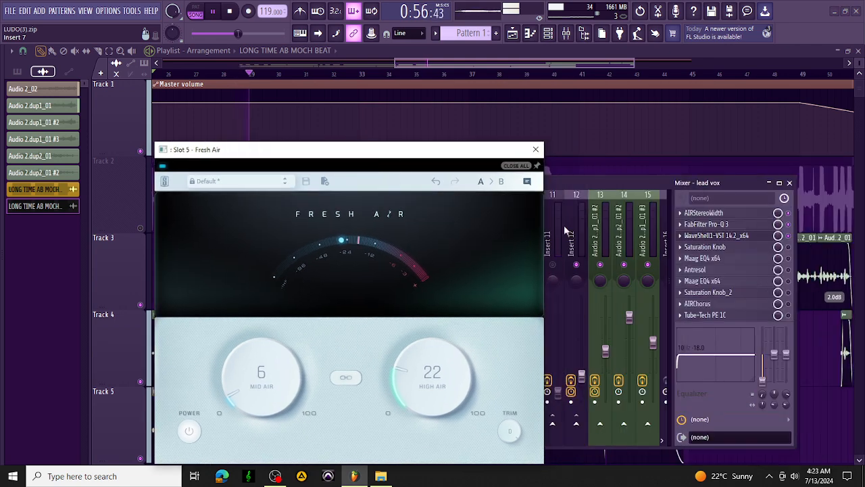
click(732, 238)
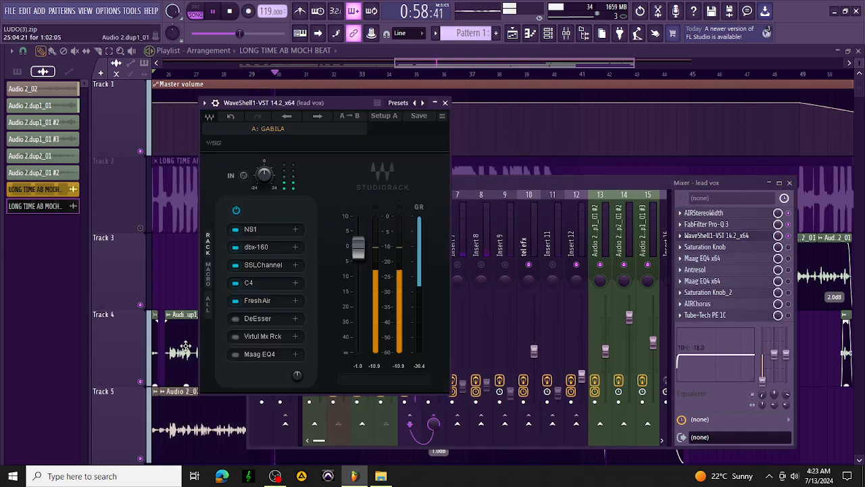
key(space)
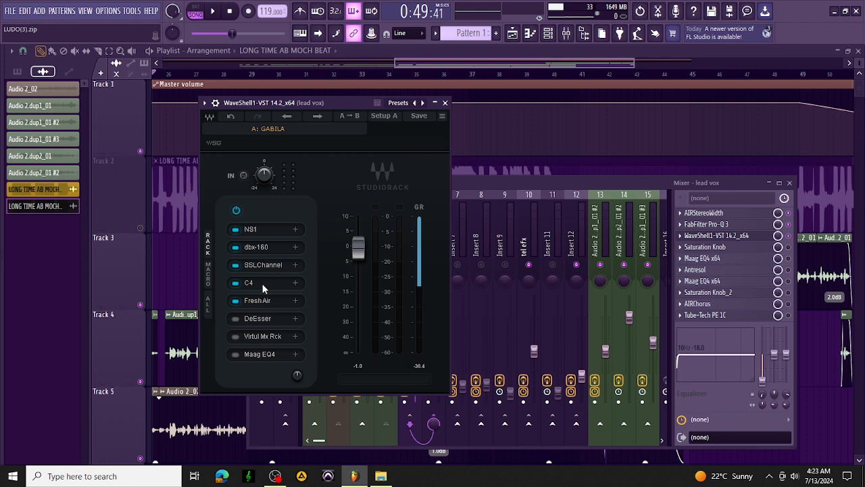
Turn on DeEsser in the StudioRack, open its settings beside the rack, and audition the vocal through it.
click(235, 319)
click(263, 319)
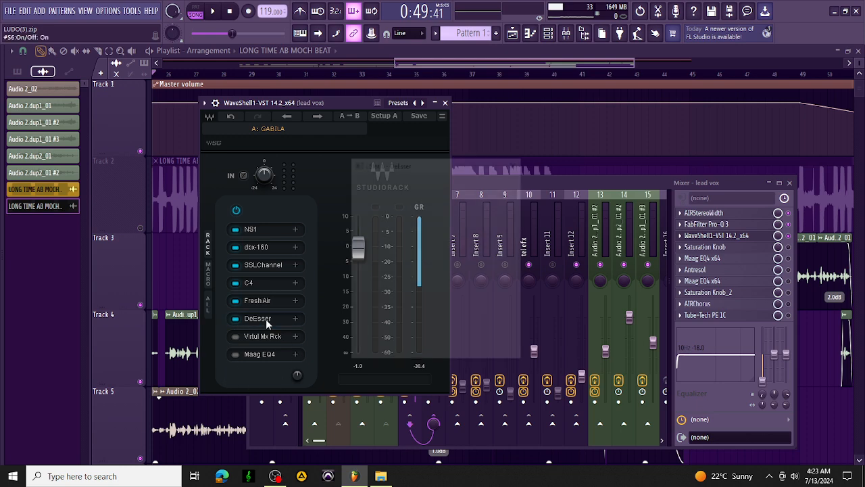
drag(425, 164, 534, 196)
key(space)
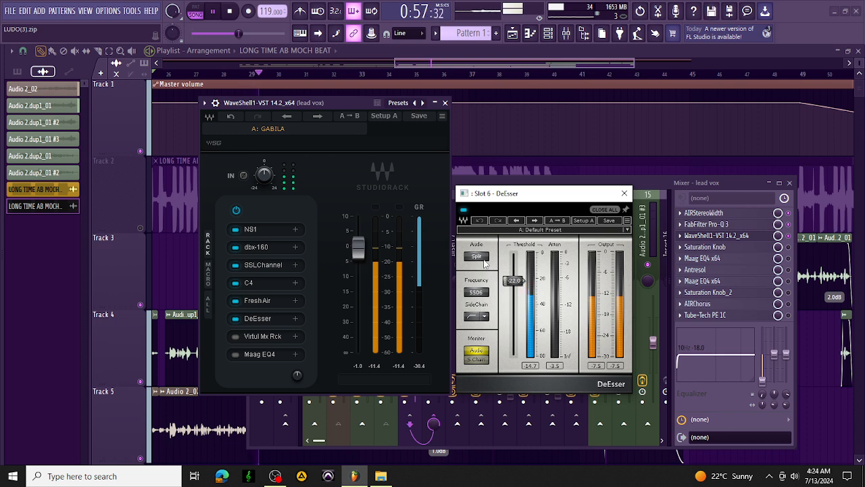
click(230, 11)
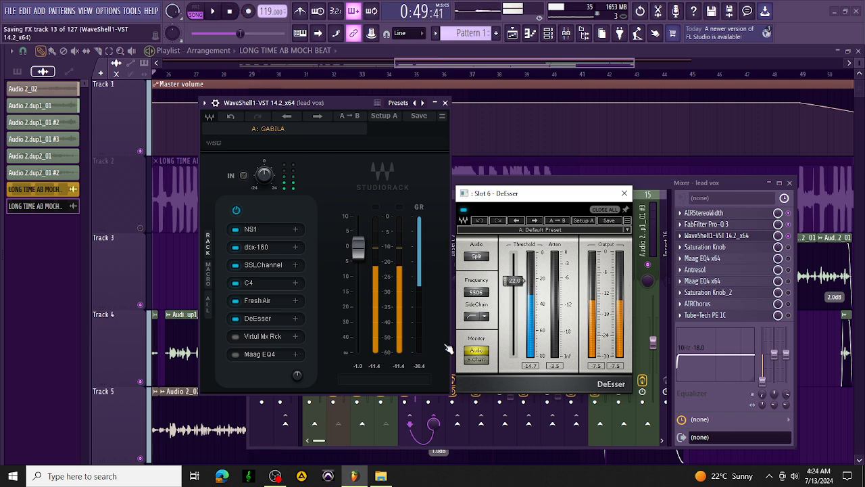
Audition the DeEsser's sidechain signal by monitoring S-Chain during playback, and return the monitor to Audio.
click(477, 358)
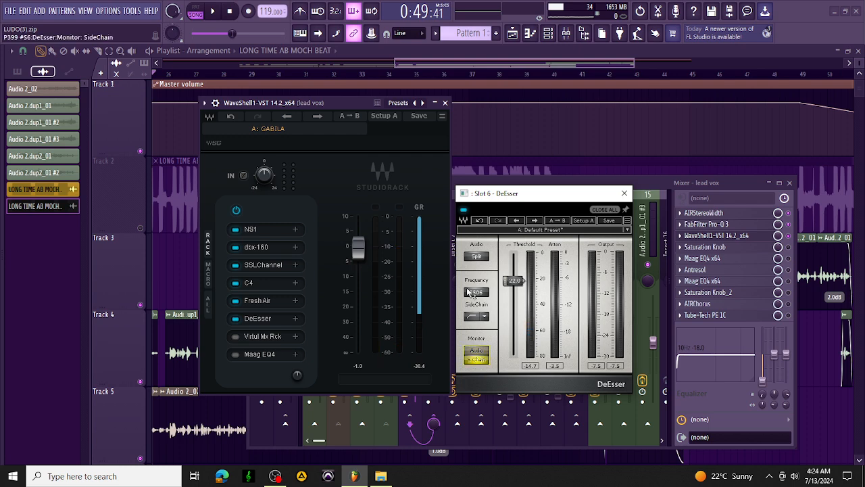
click(216, 13)
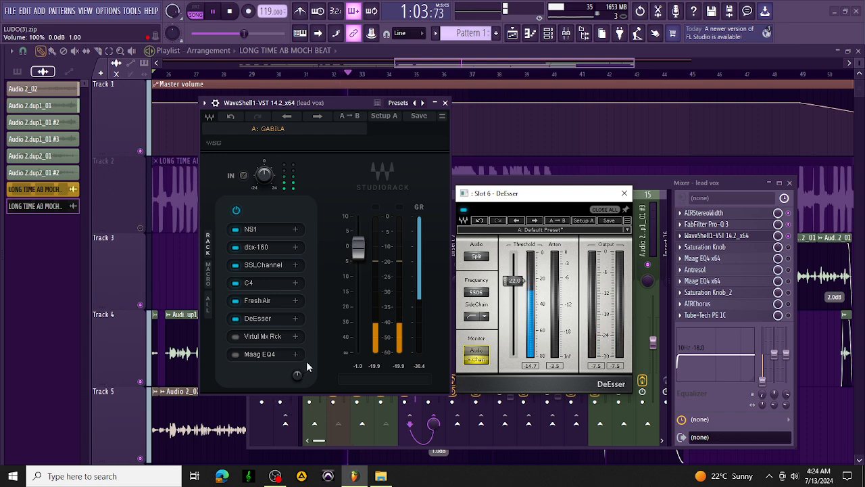
key(space)
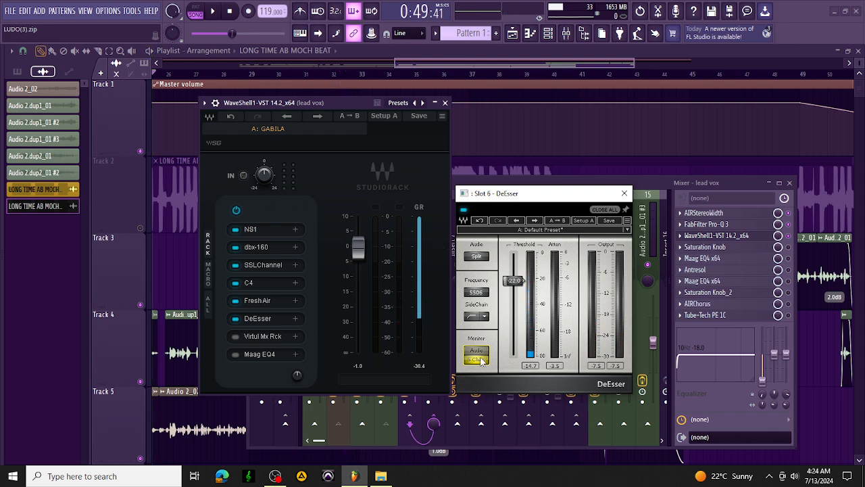
click(486, 356)
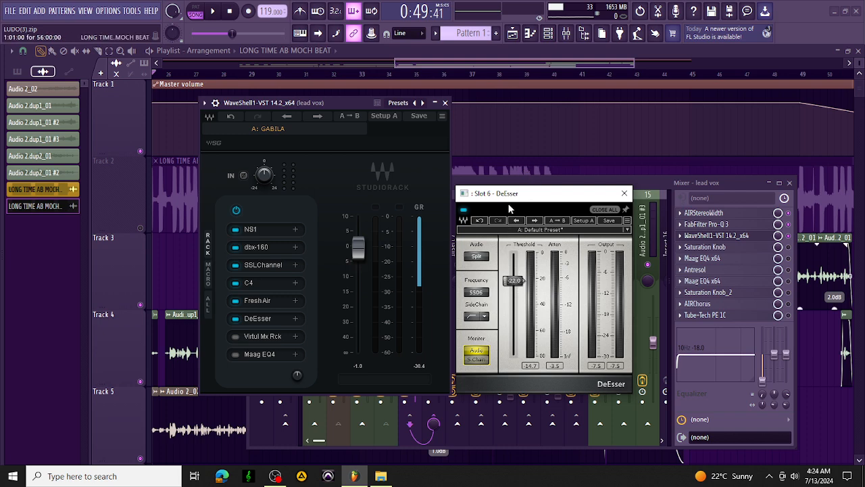
Reposition the DeEsser window beside the StudioRack, close it and reopen it to review its threshold and frequency settings.
drag(514, 198, 572, 242)
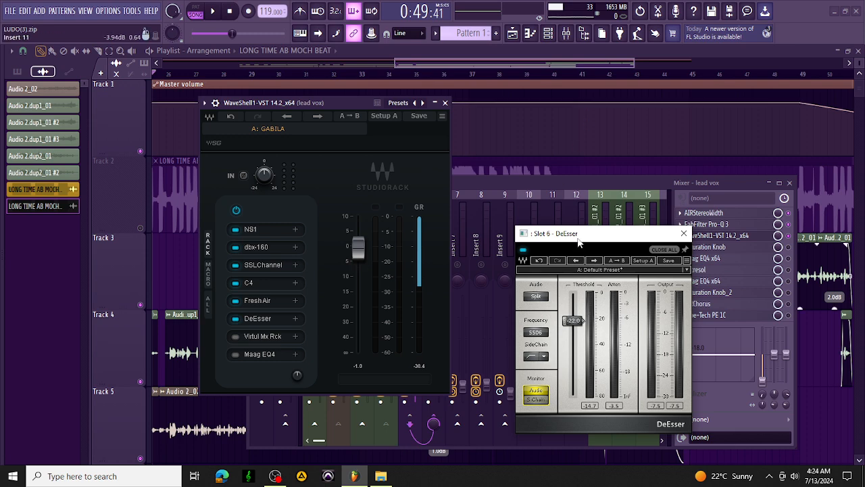
drag(578, 240, 546, 173)
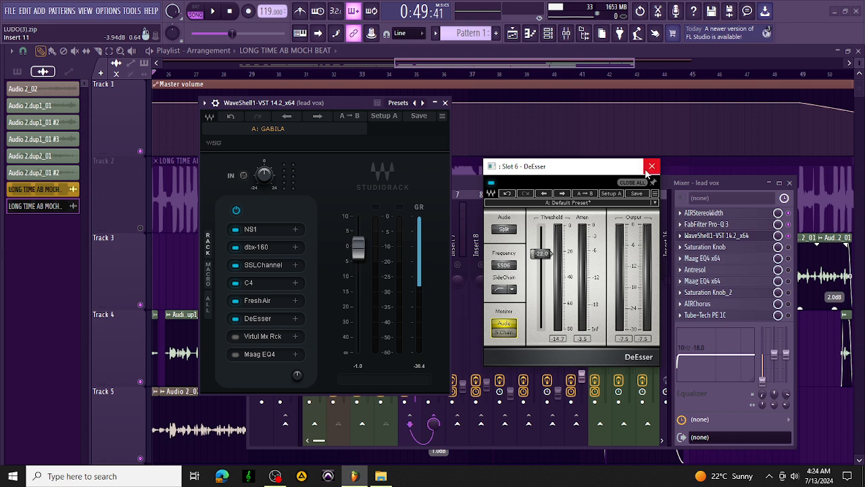
click(650, 167)
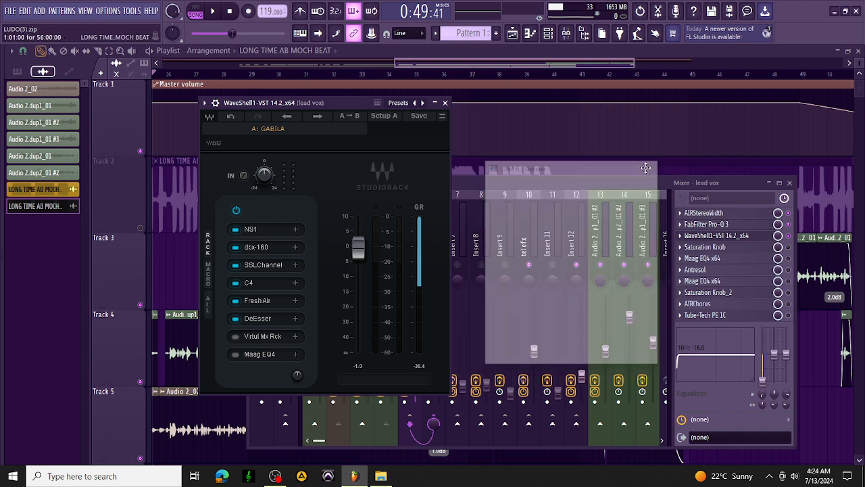
click(265, 318)
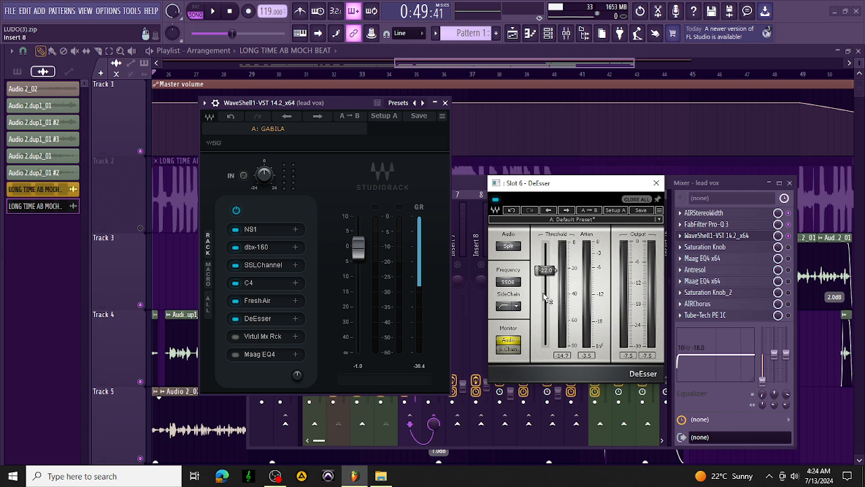
Turn on Virtual Mix Rack in the StudioRack, open its modules fully in view, and play the vocal through it.
click(235, 337)
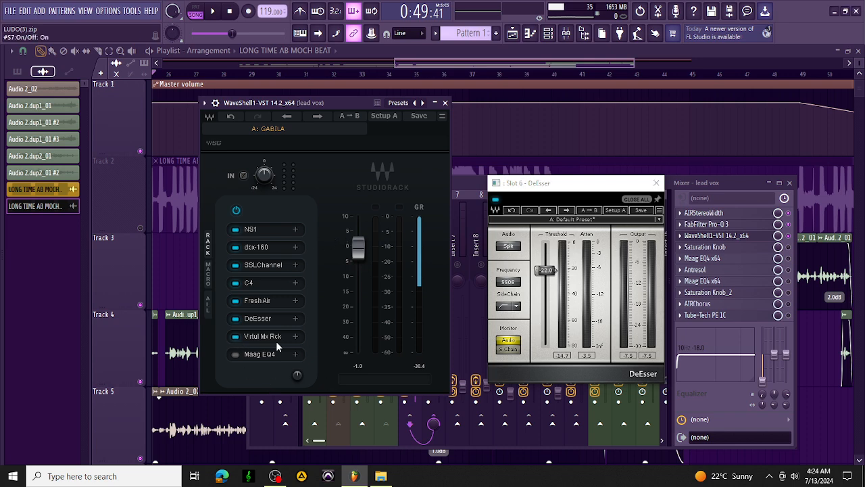
click(273, 342)
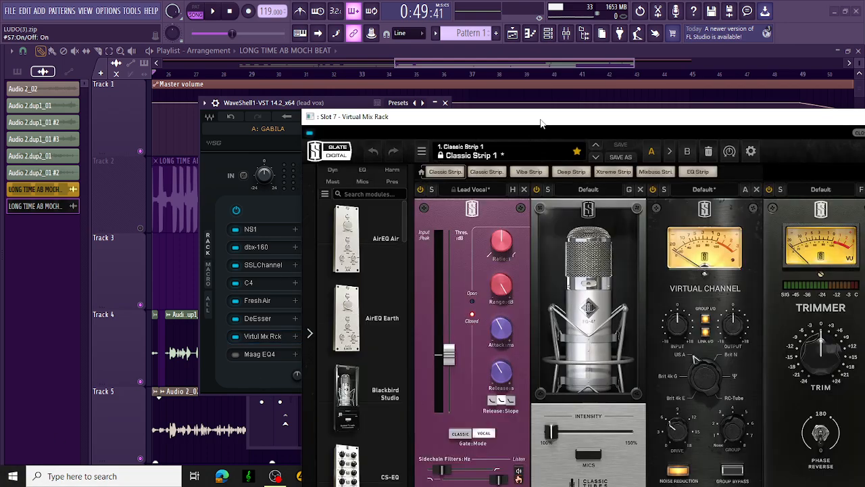
drag(538, 121, 417, 66)
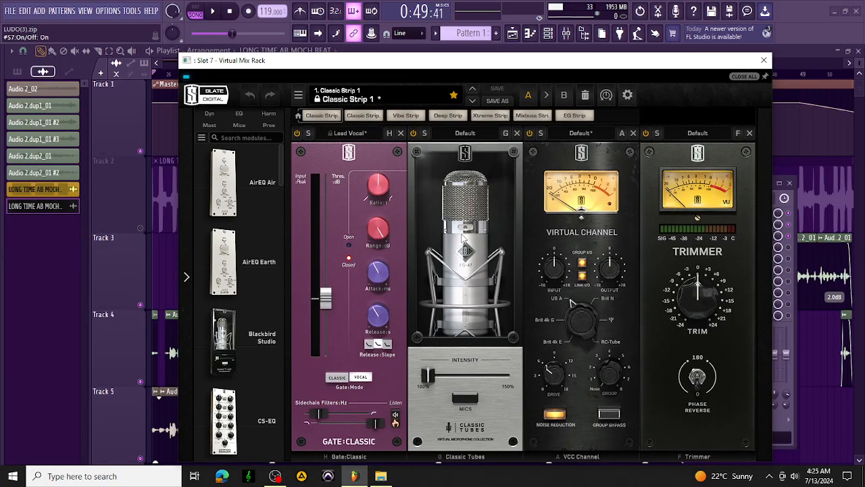
click(215, 12)
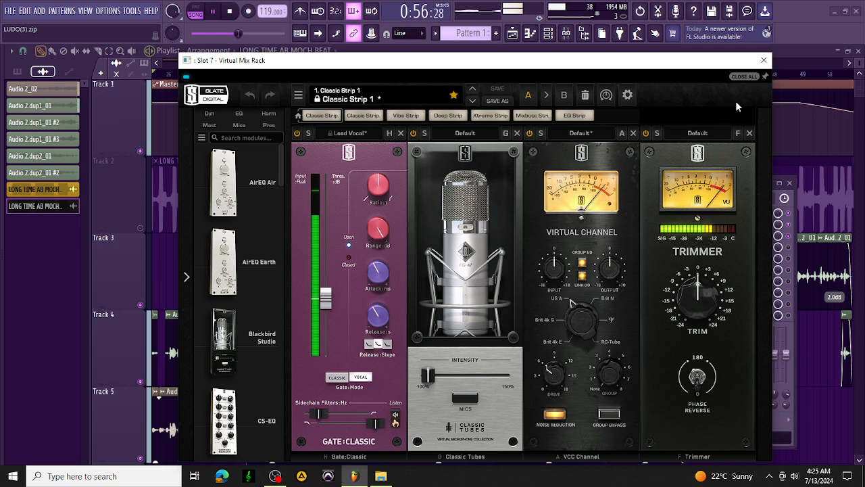
Close the Virtual Mix Rack window, compare the playing vocal with the module off and on, and stop playback.
click(763, 61)
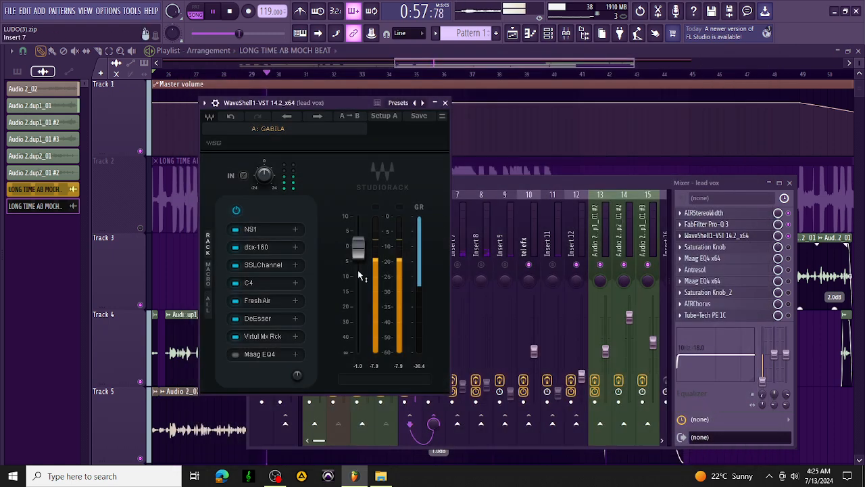
click(235, 336)
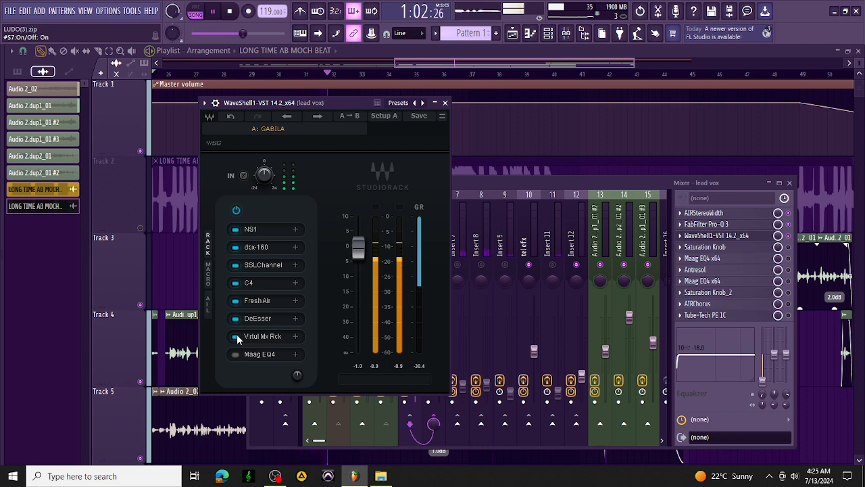
click(236, 336)
key(space)
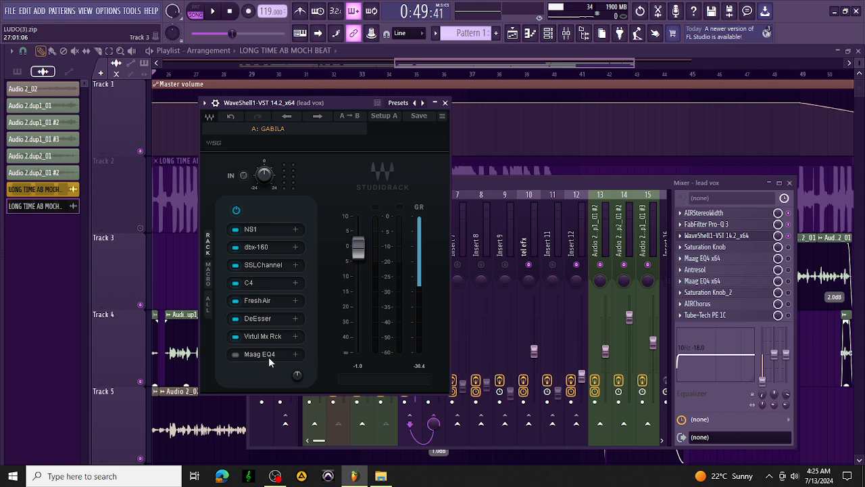
Reposition the StudioRack window, play the processed vocal, bring in the Track 2 beat for comparison, mute it again and stop playback.
drag(342, 101, 480, 166)
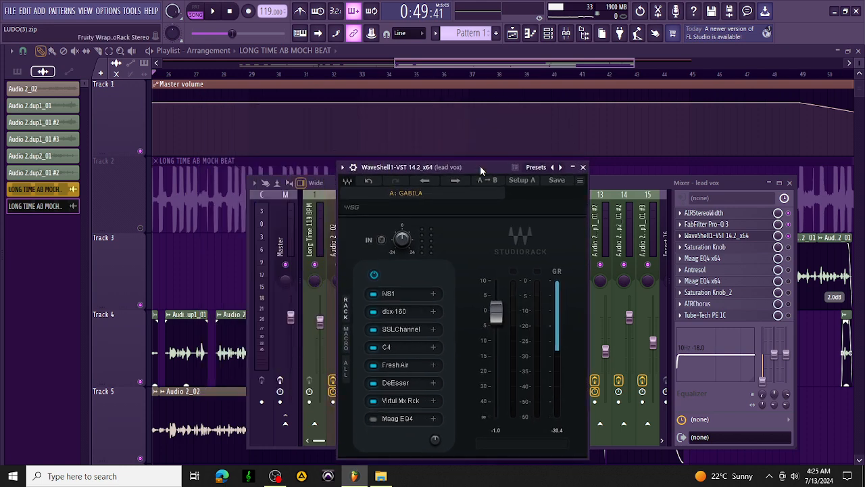
key(space)
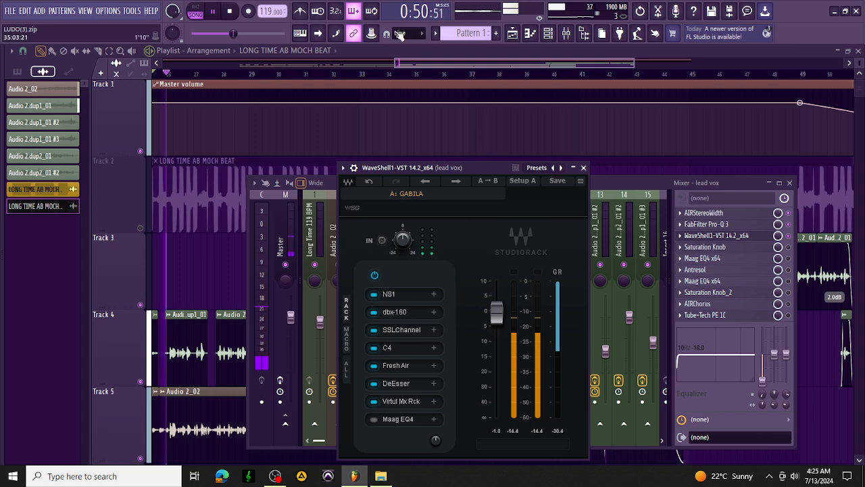
click(140, 229)
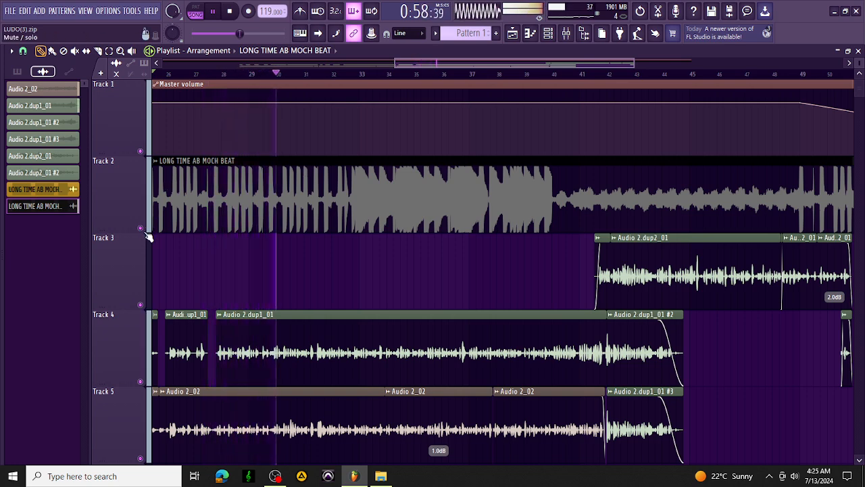
click(140, 228)
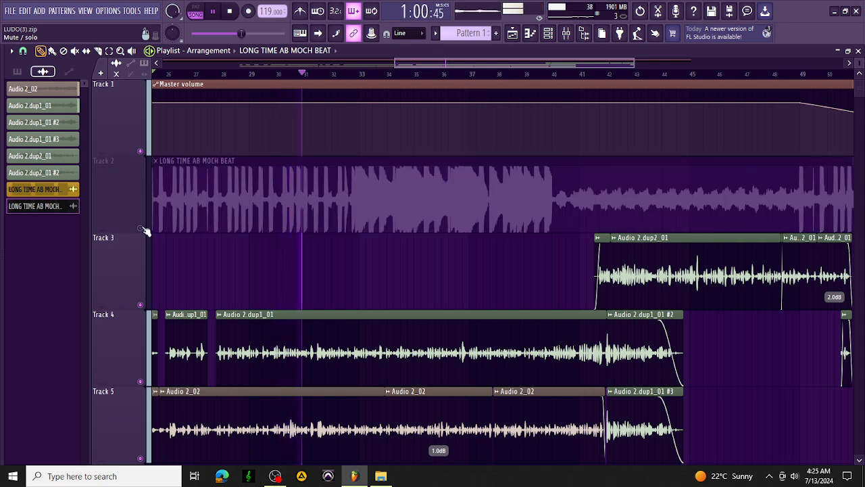
key(space)
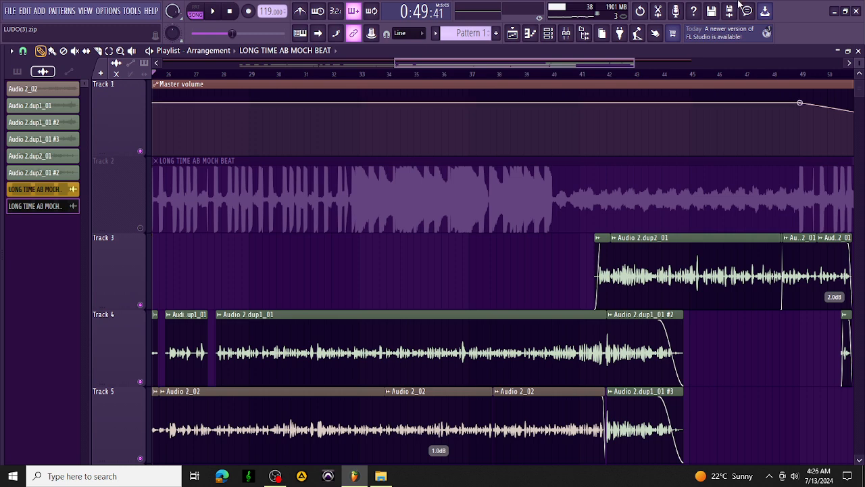
Reopen the lead vox StudioRack from the mixer, turn on its Maag EQ4 module and open the EQ in clear view.
click(569, 35)
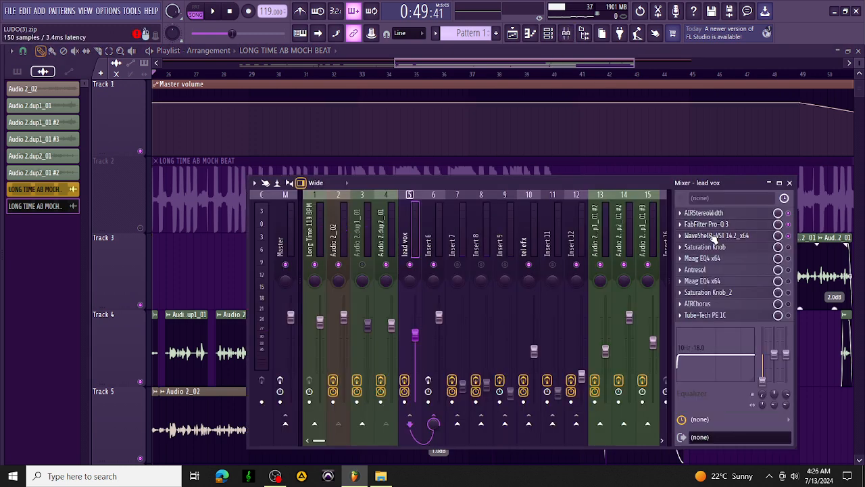
click(713, 237)
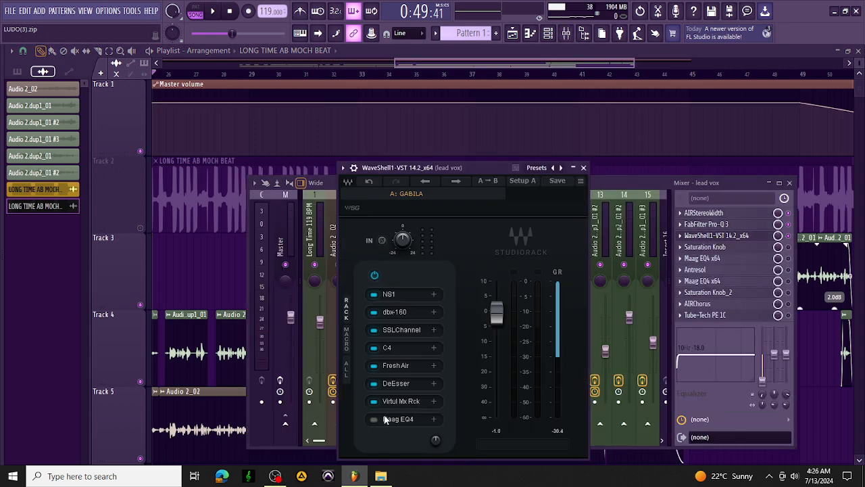
click(376, 419)
click(400, 420)
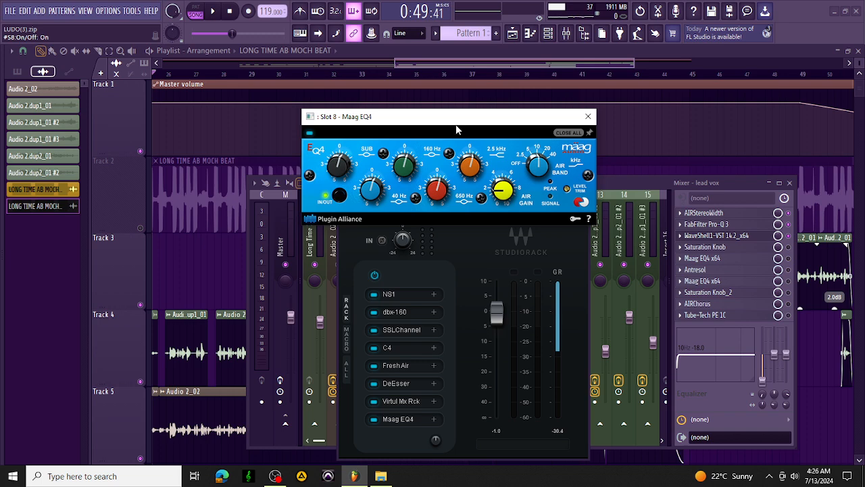
drag(458, 123, 502, 251)
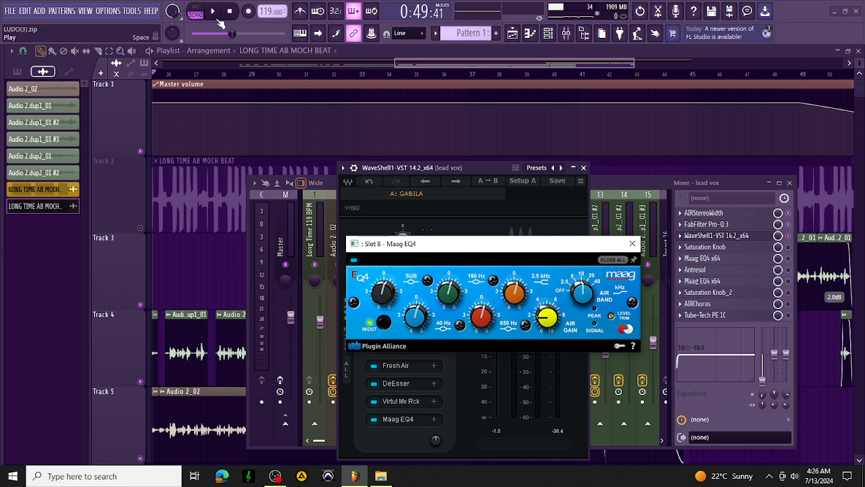
Compare the playing vocal with the StudioRack's Maag EQ4 off and on, close the EQ and rack windows, and stop playback.
click(213, 11)
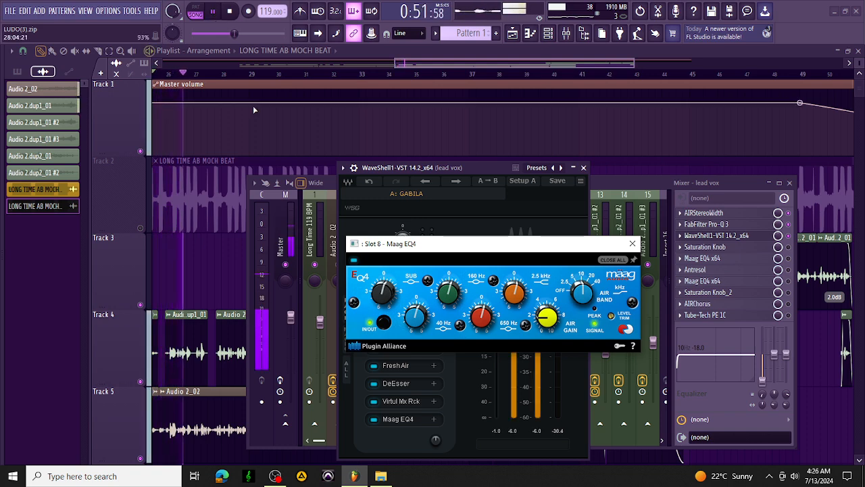
click(353, 262)
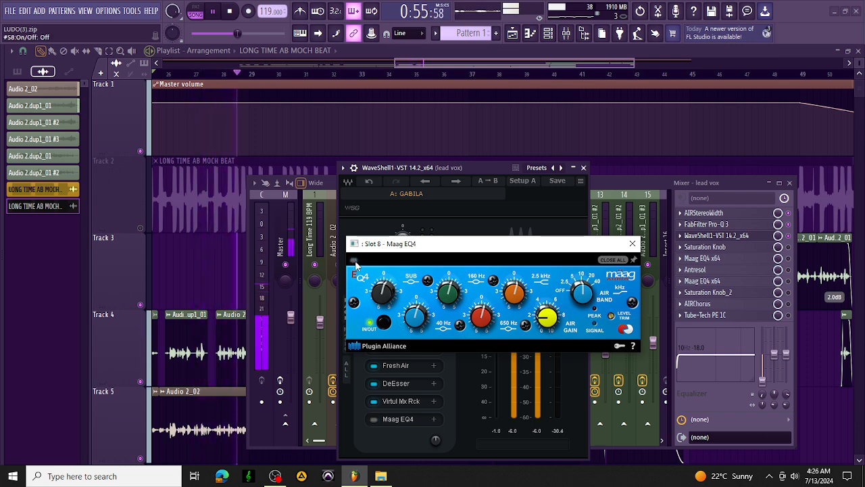
click(353, 261)
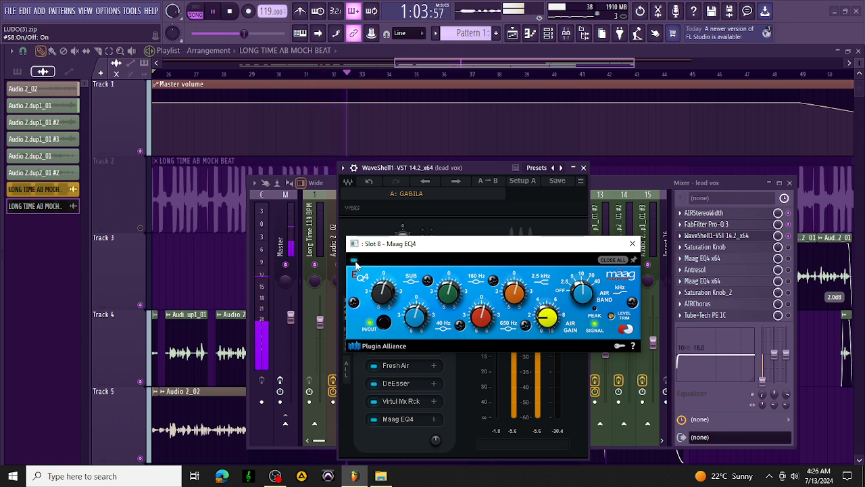
click(633, 245)
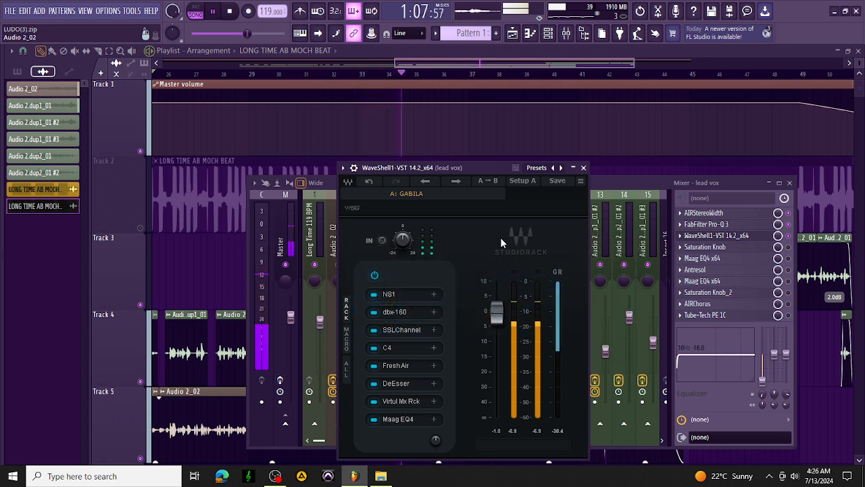
click(585, 167)
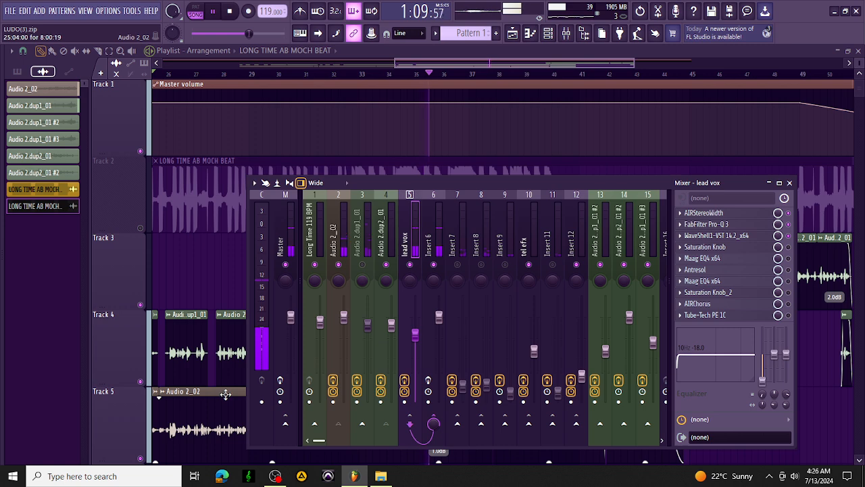
key(space)
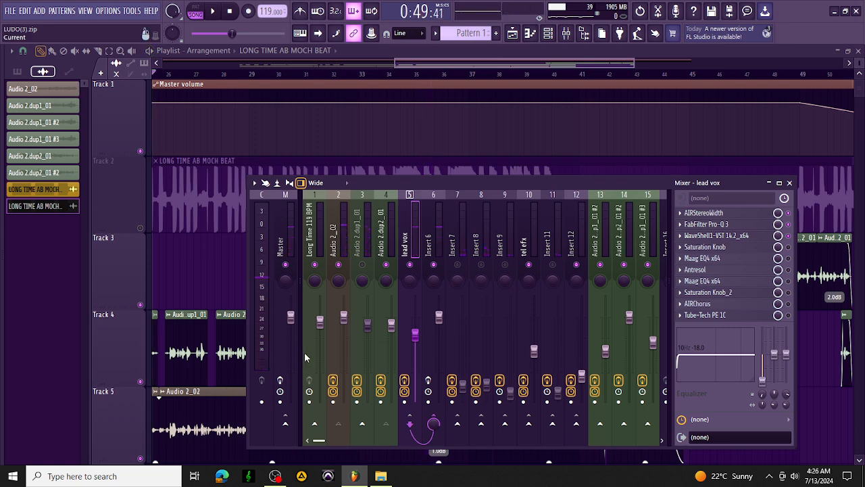
Turn on the first Saturation Knob on lead vox, review its settings, close it and audition the vocal through it.
click(747, 248)
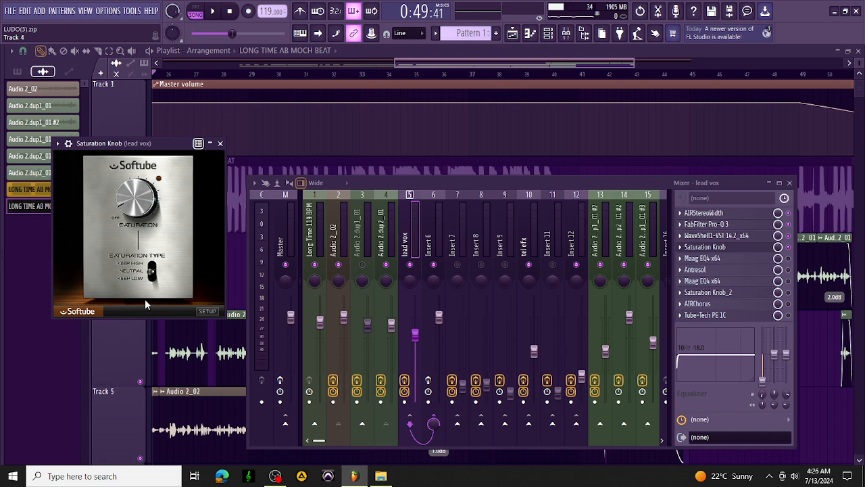
click(221, 144)
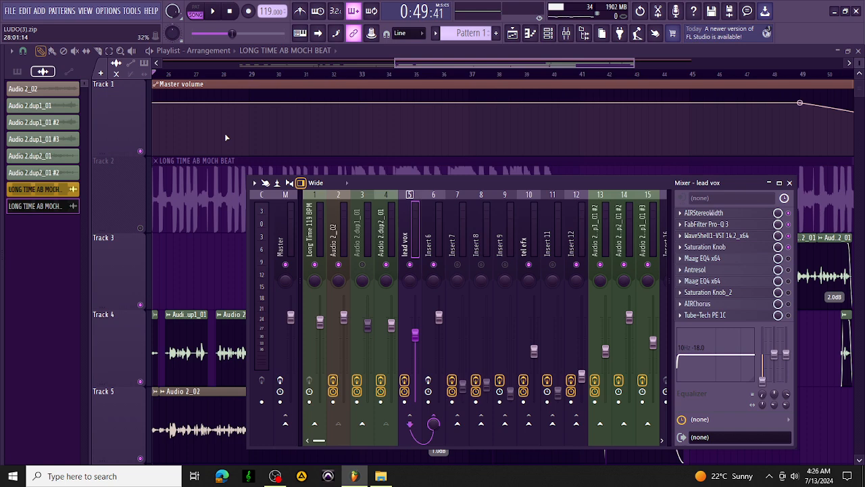
key(space)
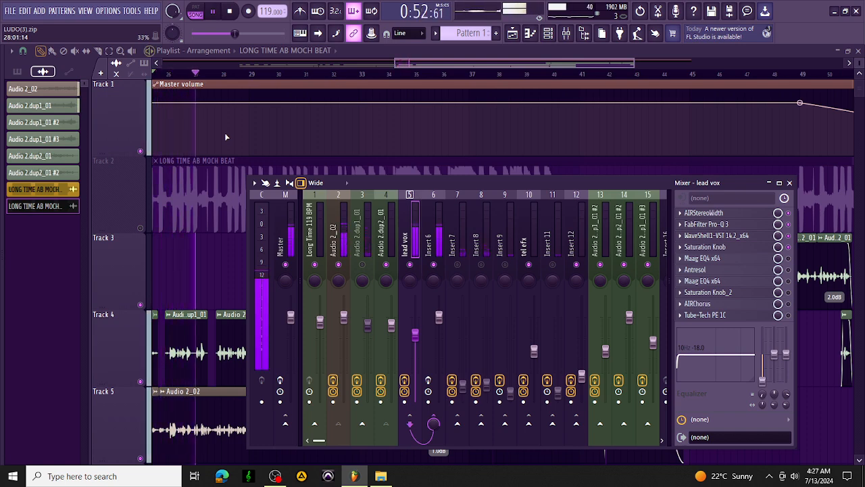
key(space)
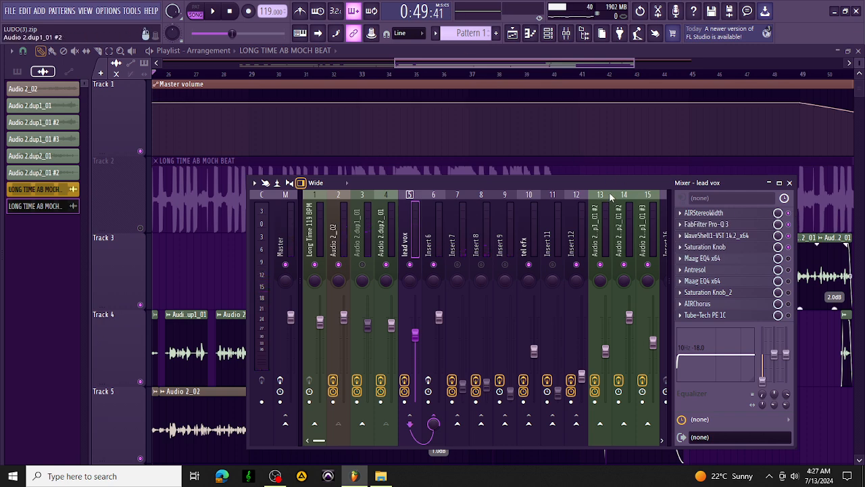
Audition the saturated vocal with the Track 2 beat unmuted, mute the beat again, reopen the mixer and stop playback.
click(142, 231)
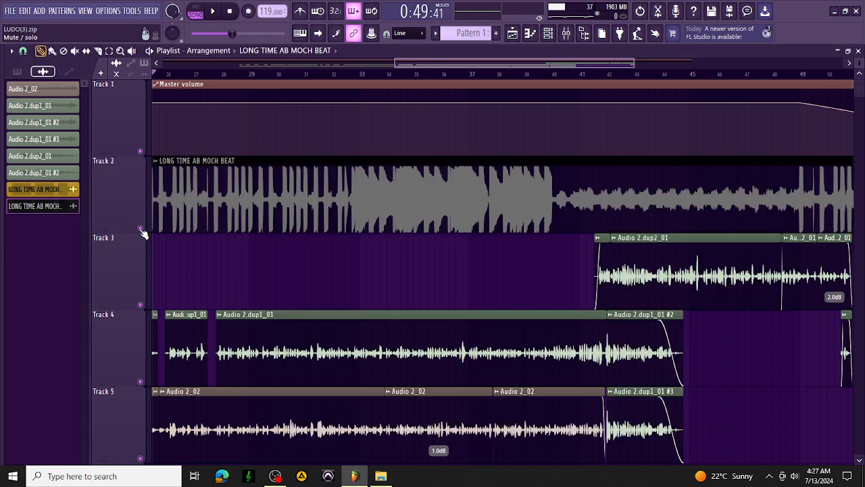
key(space)
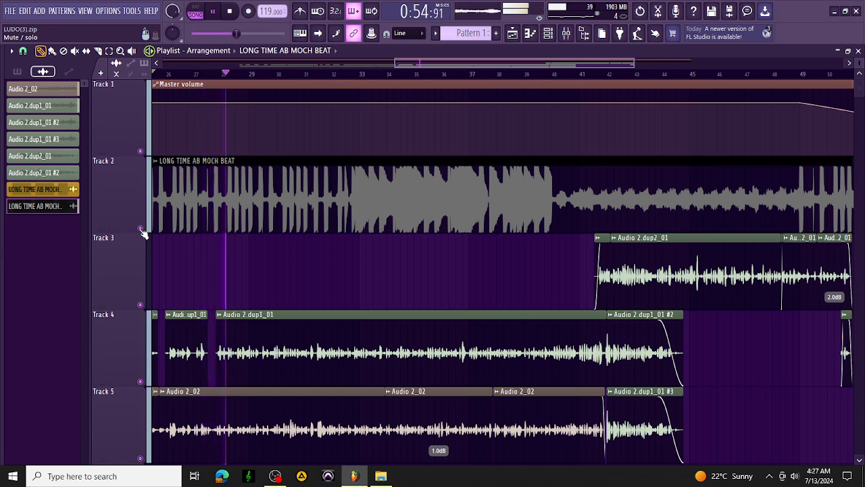
click(141, 229)
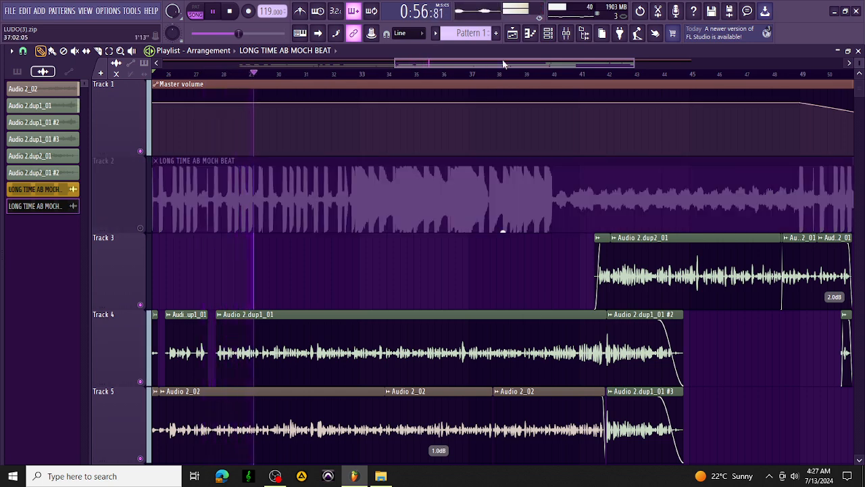
click(566, 33)
key(space)
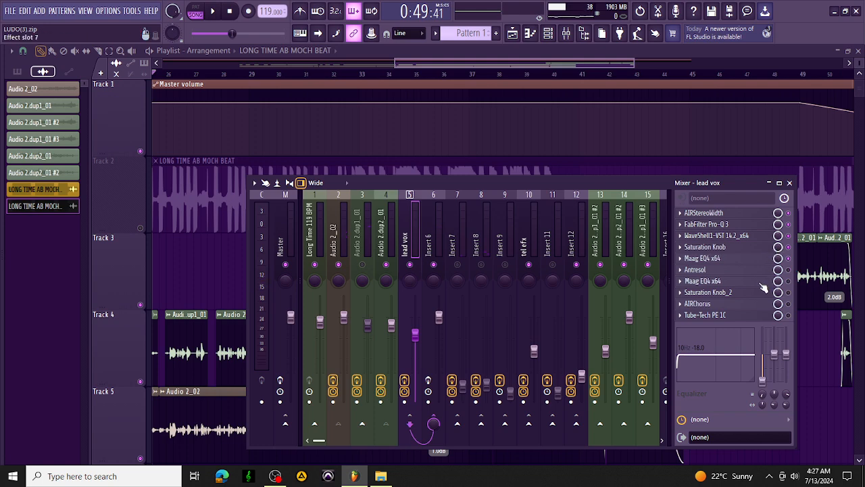
Turn on the Maag EQ4 x64 in lead vox slot 5, review its knob settings, close it and audition the vocal.
click(725, 262)
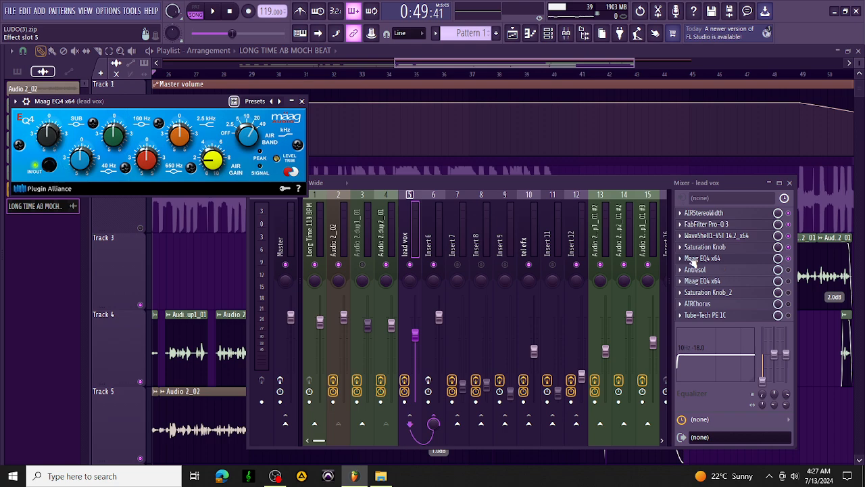
drag(150, 103, 315, 231)
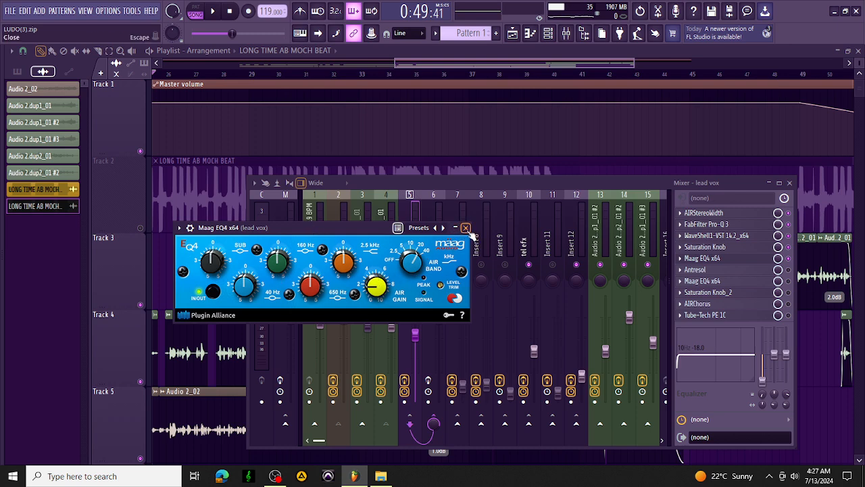
click(465, 228)
click(211, 13)
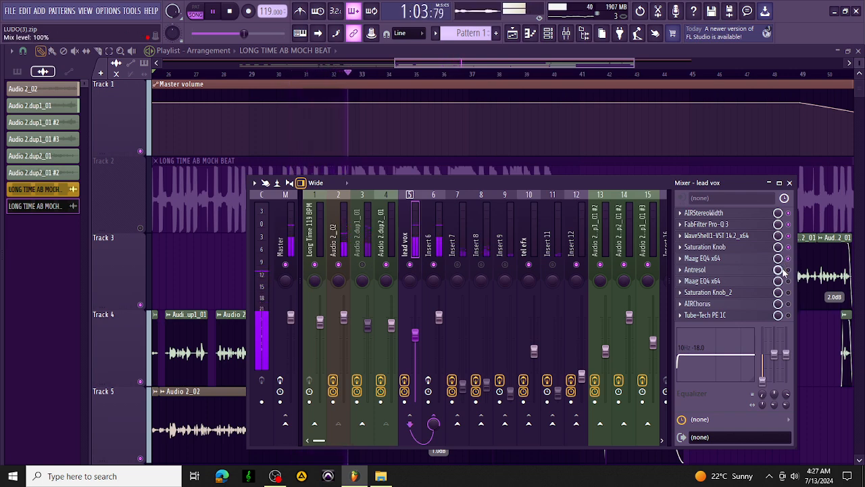
key(space)
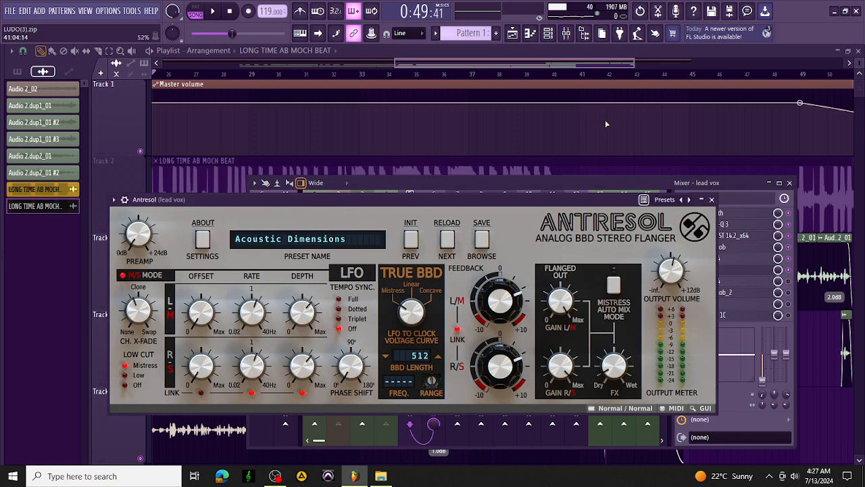
Turn on the Antresol flanger on lead vox, review its Acoustic Dimensions preset in full view and close its window.
drag(521, 202, 550, 101)
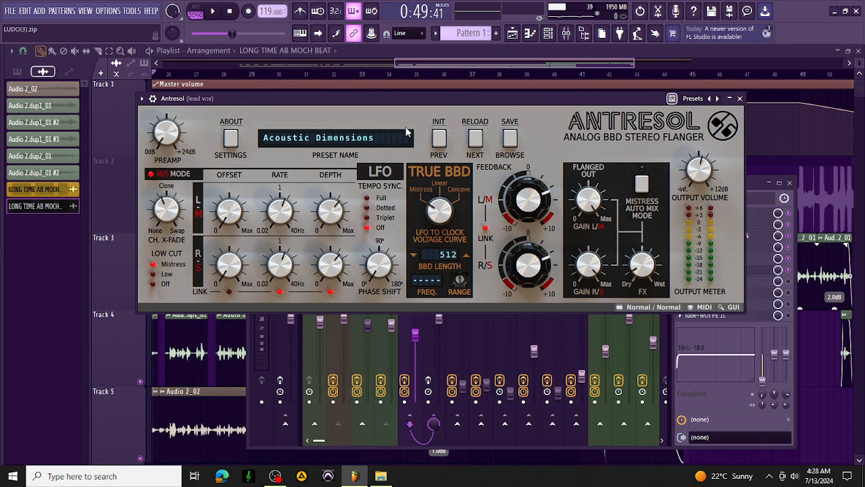
drag(324, 100, 341, 203)
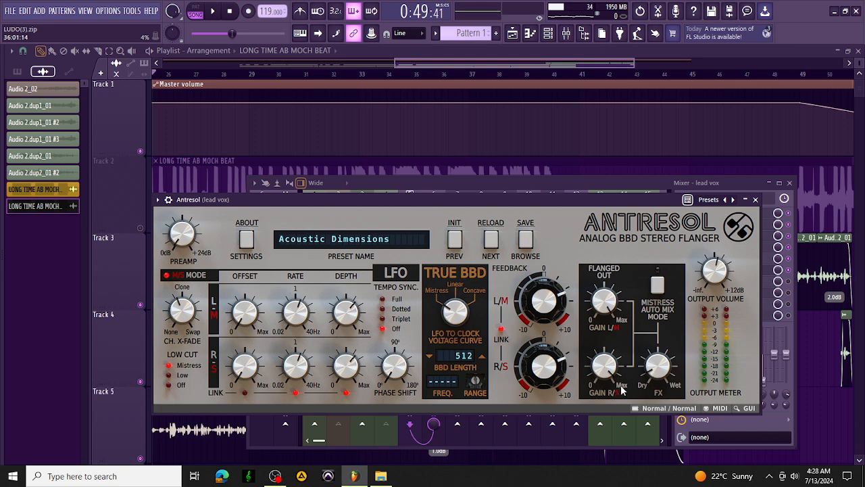
click(755, 199)
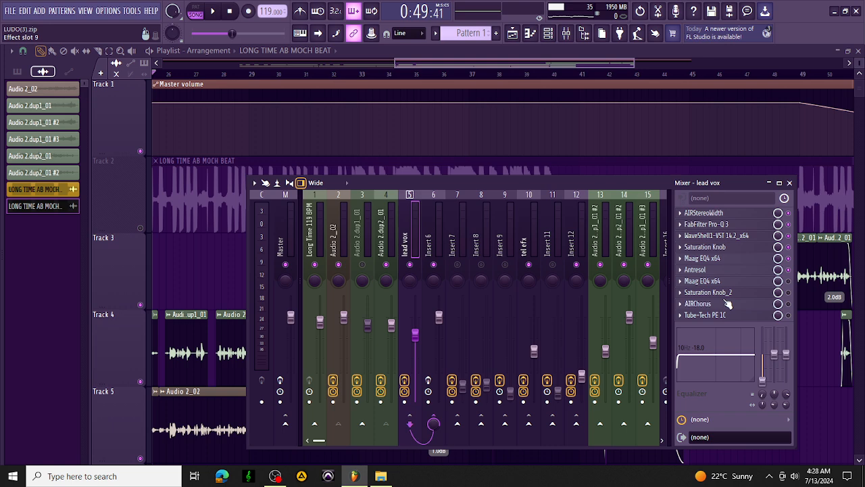
Play the lead vocal twice from the start position with Antresol in the chain, stopping playback after each pass.
click(215, 12)
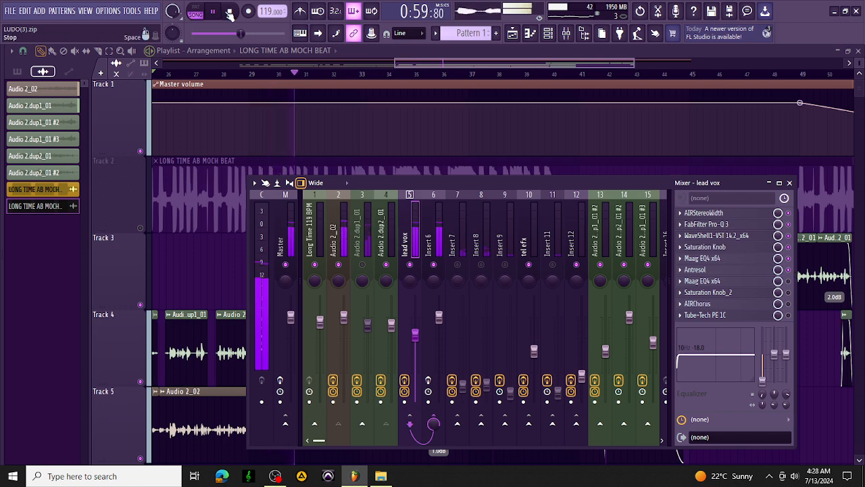
key(space)
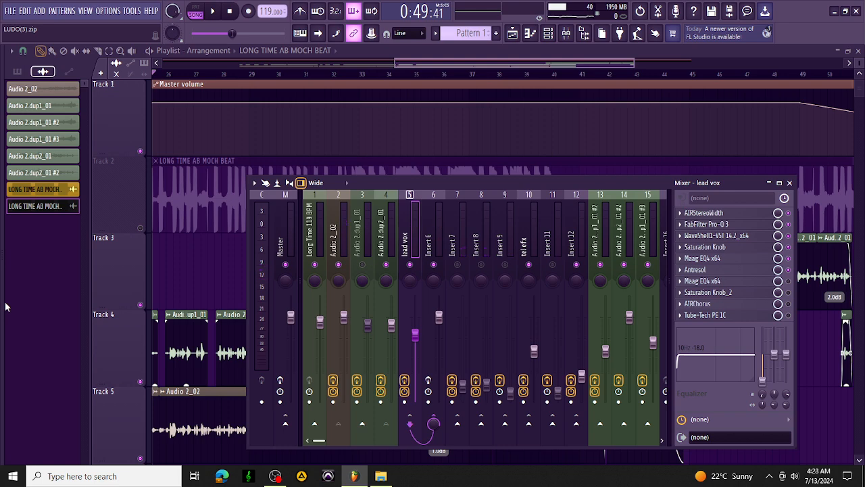
key(space)
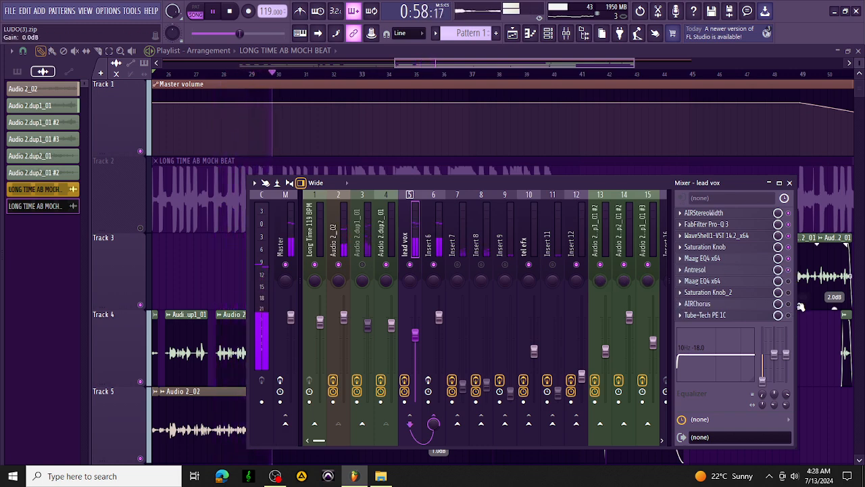
key(space)
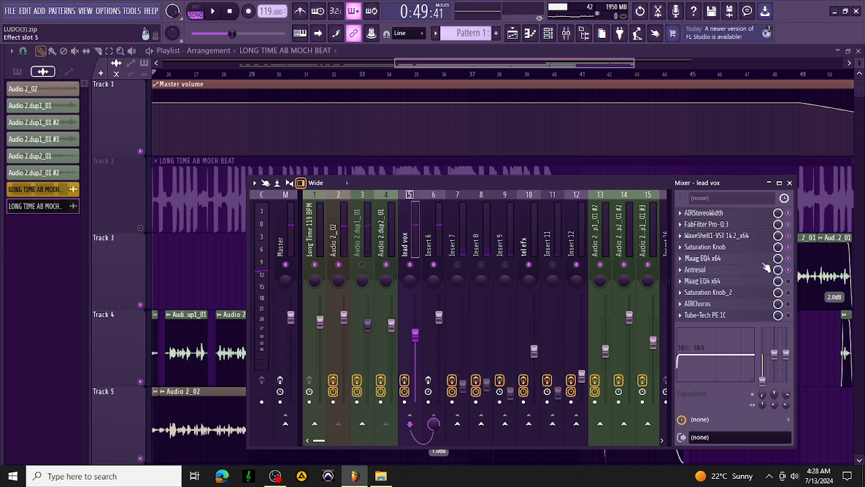
Turn on the second Maag EQ4 x64 in lead vox slot 7, review its knobs, close it and audition the vocal.
click(727, 281)
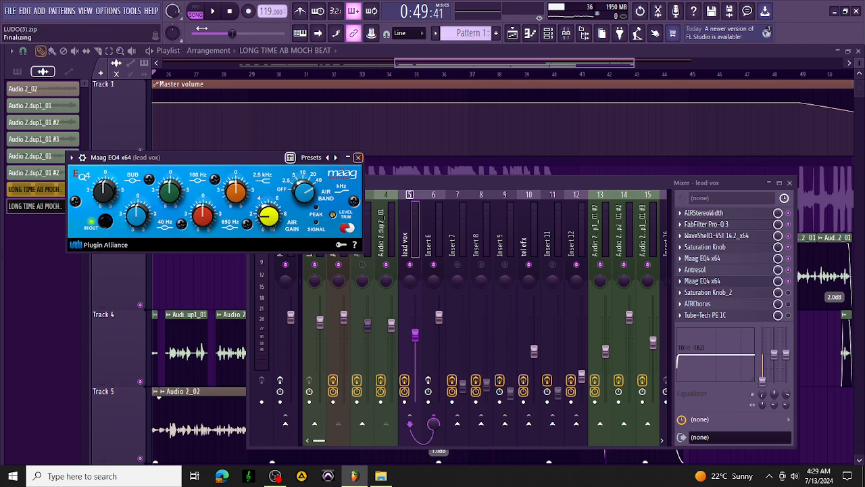
click(358, 158)
key(space)
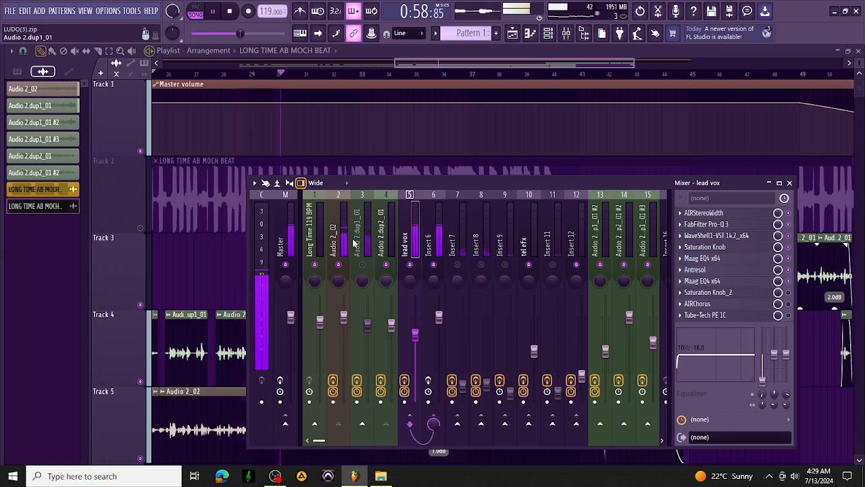
click(230, 17)
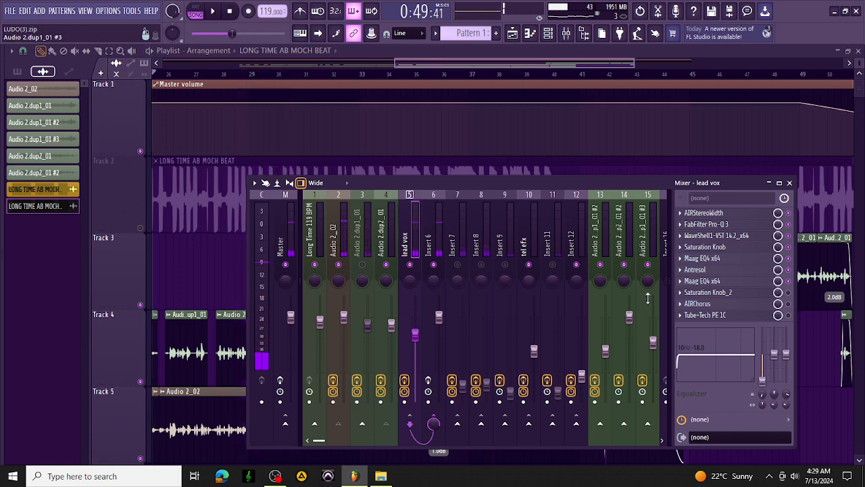
Turn on Saturation Knob_2 on lead vox, review its settings, and audition the vocal with the Track 2 beat unmuted.
click(749, 294)
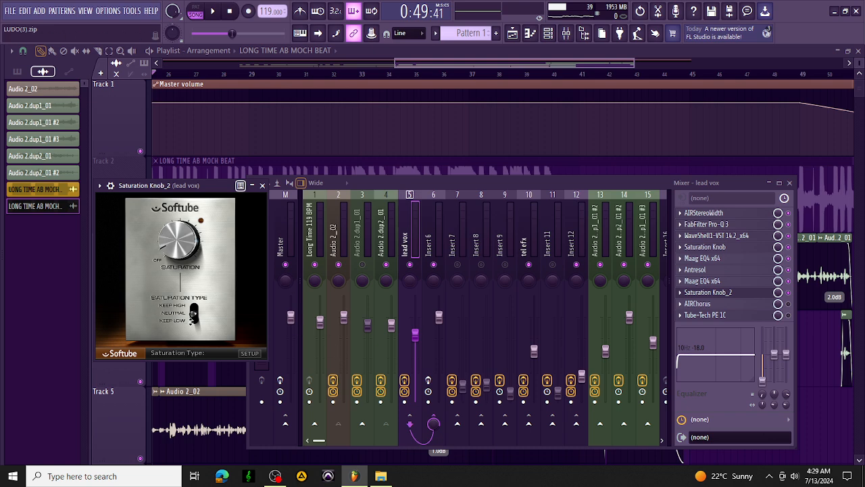
click(263, 186)
key(space)
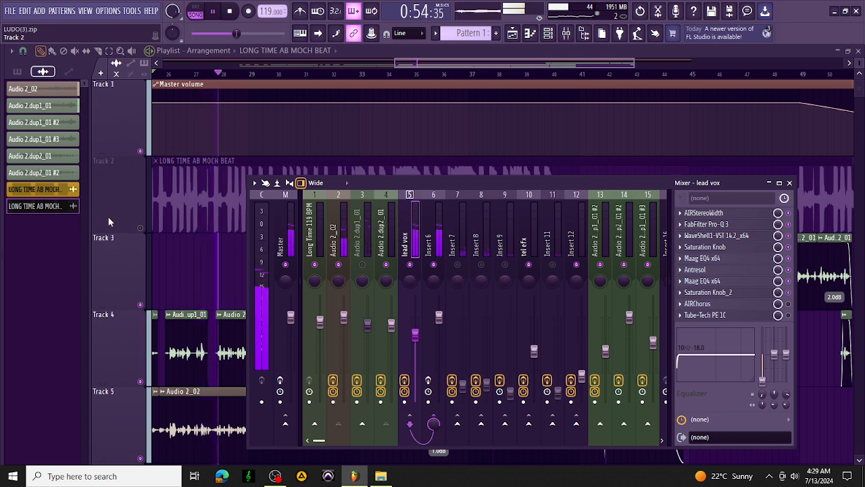
click(147, 229)
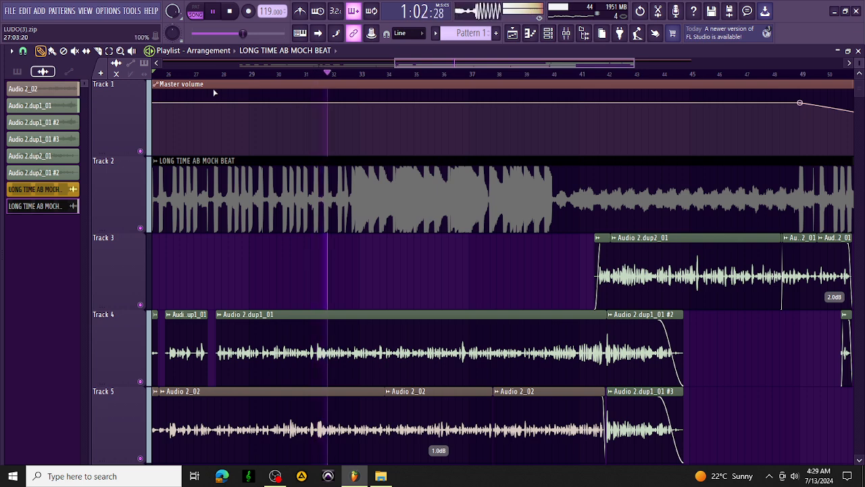
click(235, 15)
click(565, 38)
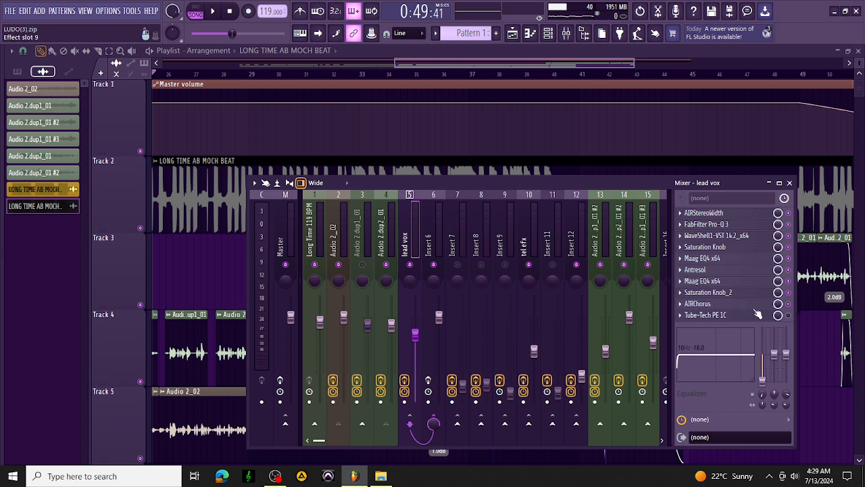
Turn on AIRChorus on lead vox, review its 02 Riches preset, and audition the vocal with the Track 2 beat muted.
click(698, 304)
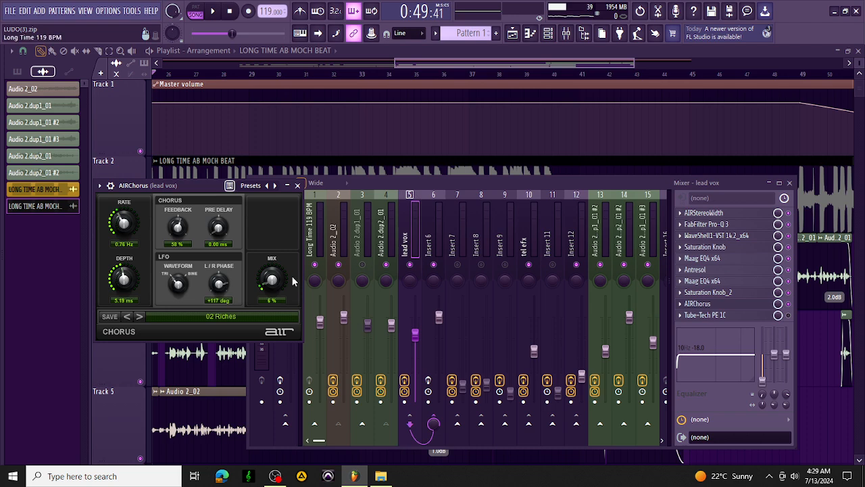
click(199, 161)
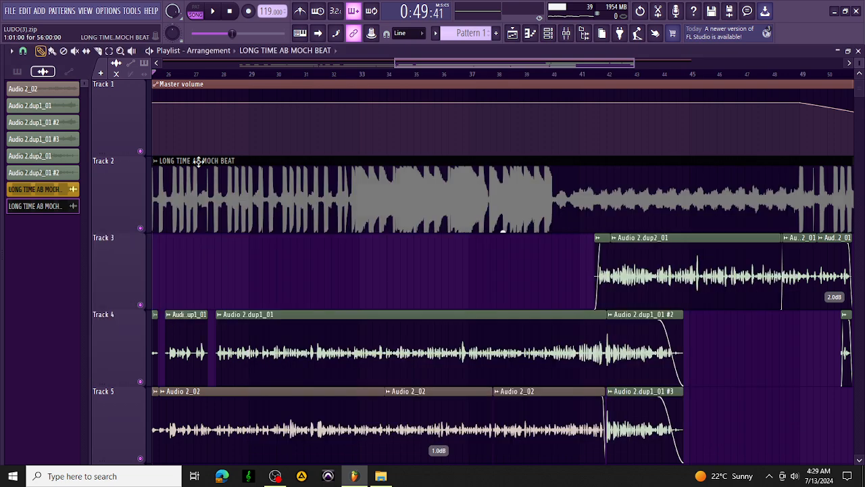
click(141, 228)
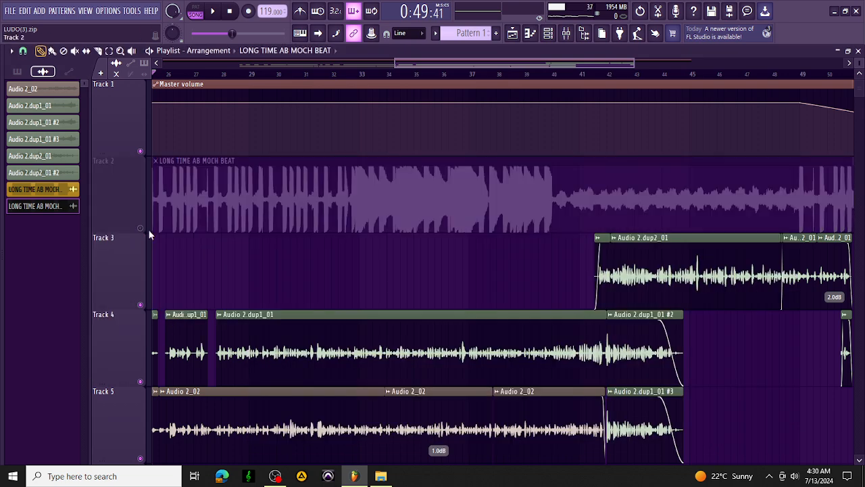
click(215, 13)
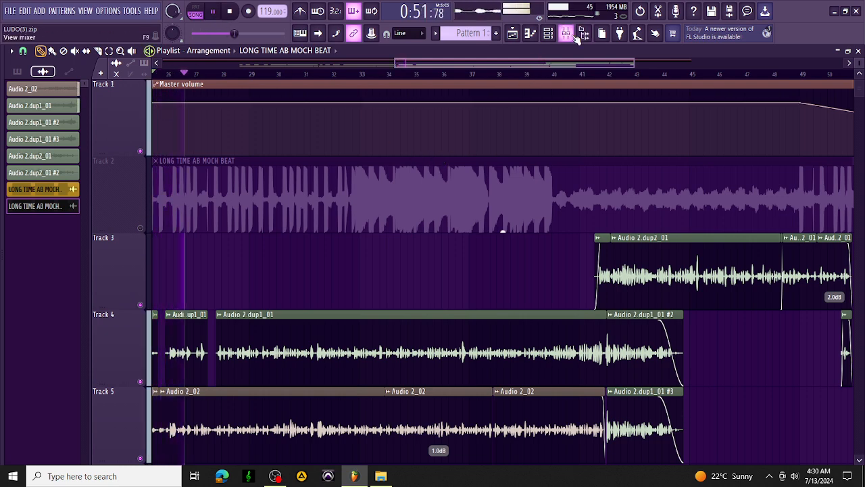
key(F9)
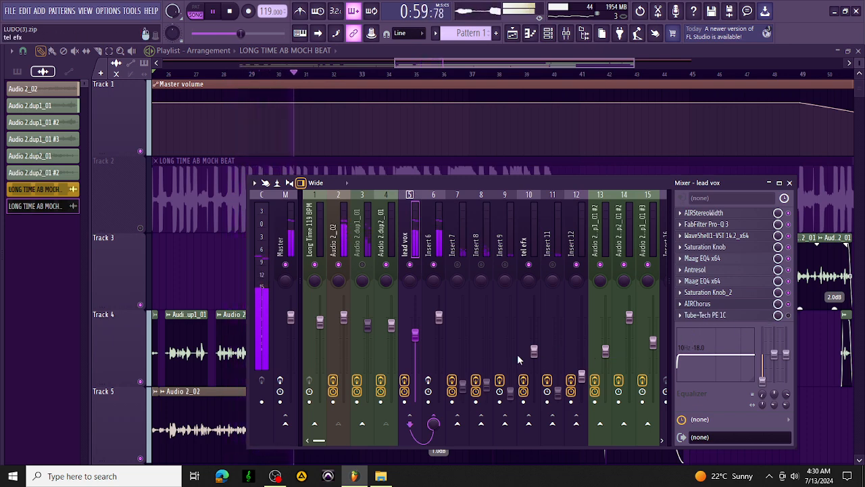
key(space)
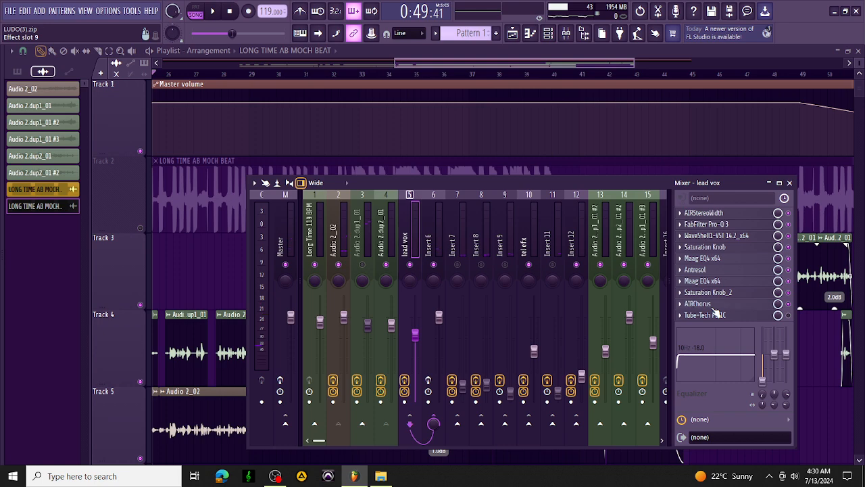
Sweep the AIRChorus mix on lead vox during playback, leave it at 11 %, and close the plugin.
click(712, 305)
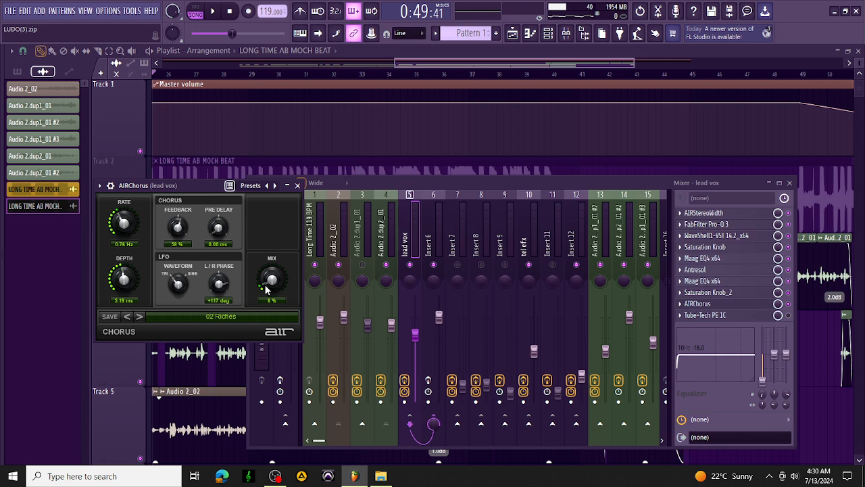
key(space)
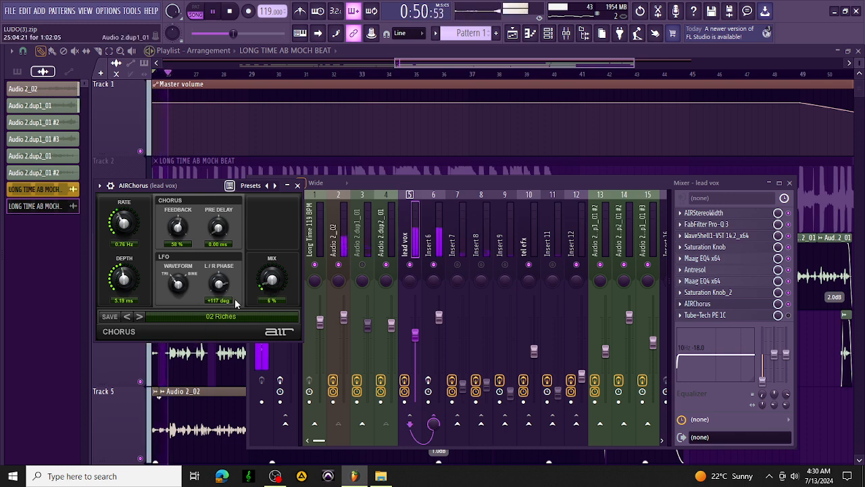
drag(270, 281, 299, 186)
drag(272, 277, 277, 371)
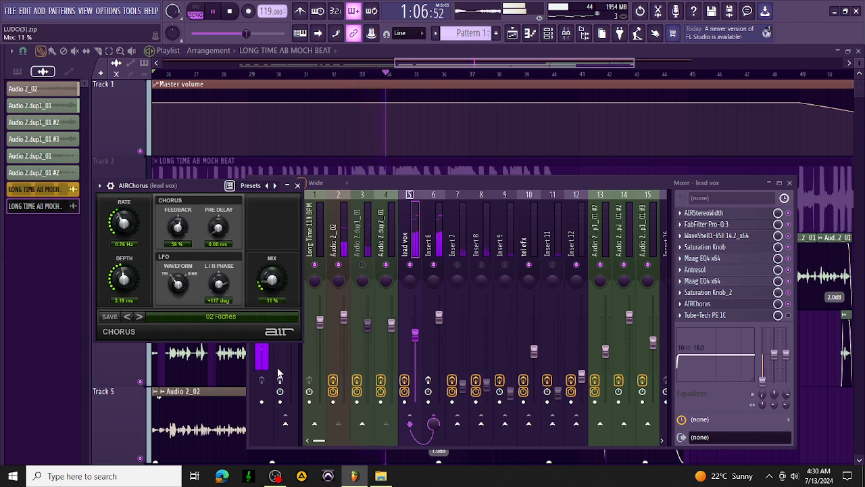
click(298, 185)
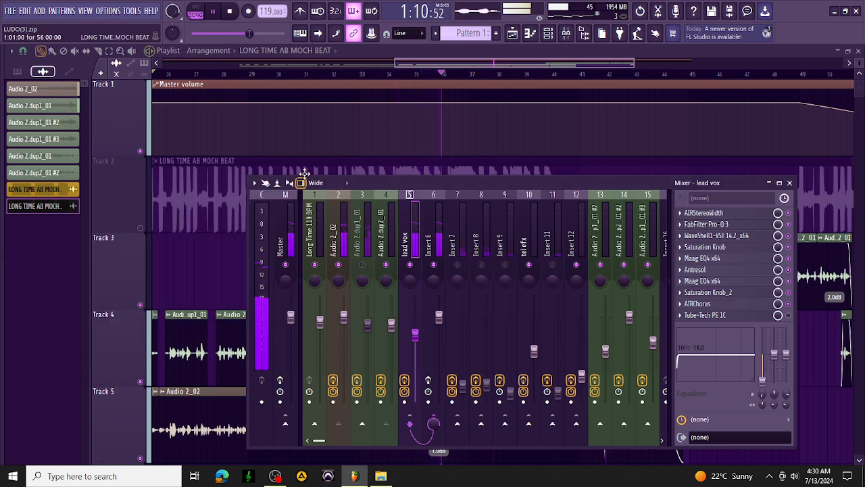
key(space)
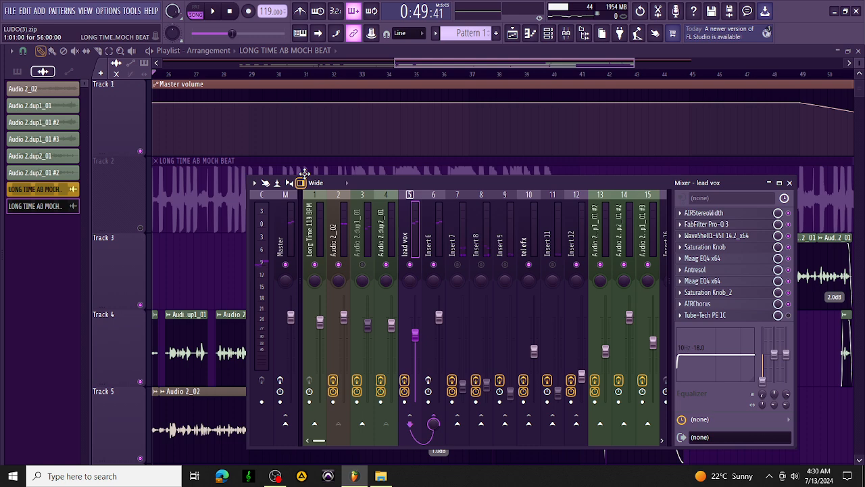
Turn on the Tube-Tech PE 1C on lead vox, review its boost, attenuation and frequency settings, and close it.
click(718, 315)
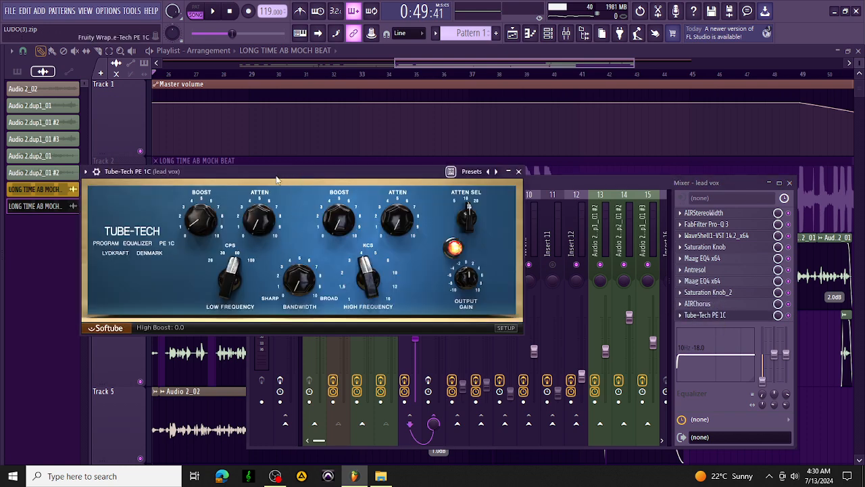
drag(275, 179, 474, 238)
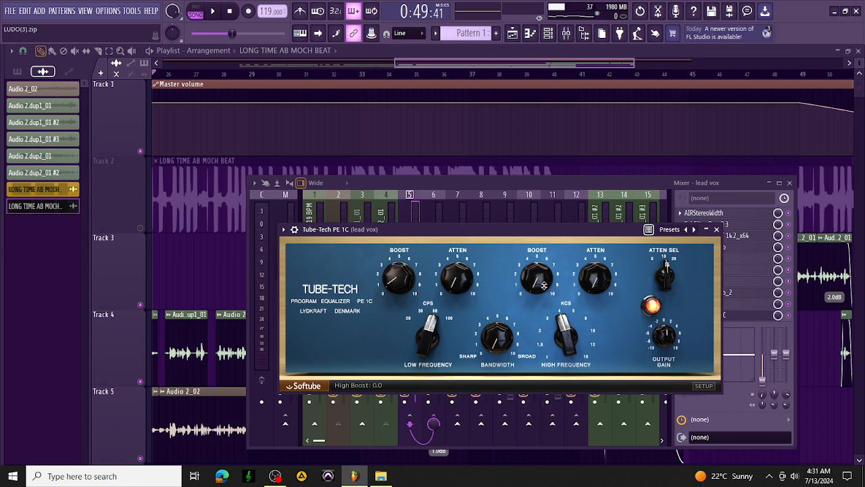
click(716, 229)
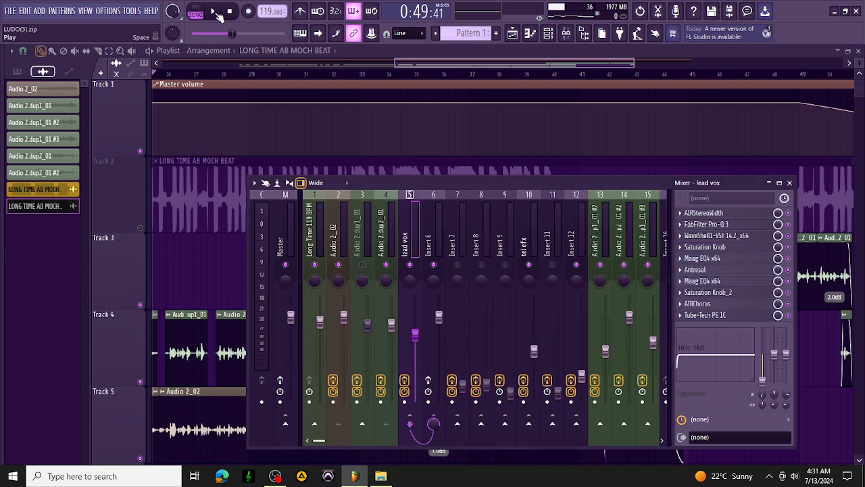
Audition the full lead vox chain, unmuting the Track 2 beat partway through, and stop playback with the mixer open.
click(215, 12)
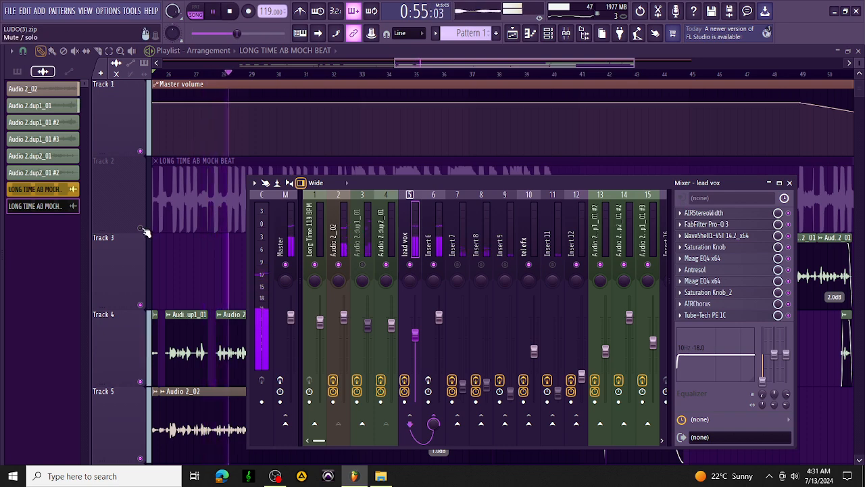
key(F9)
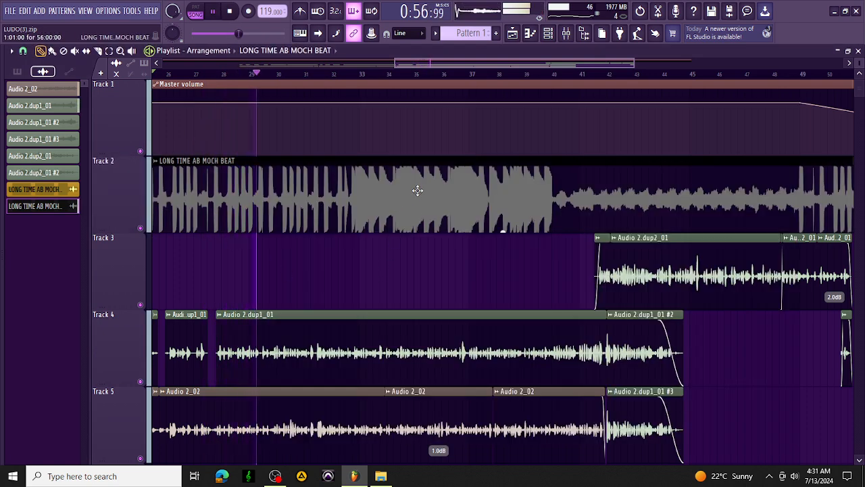
key(F9)
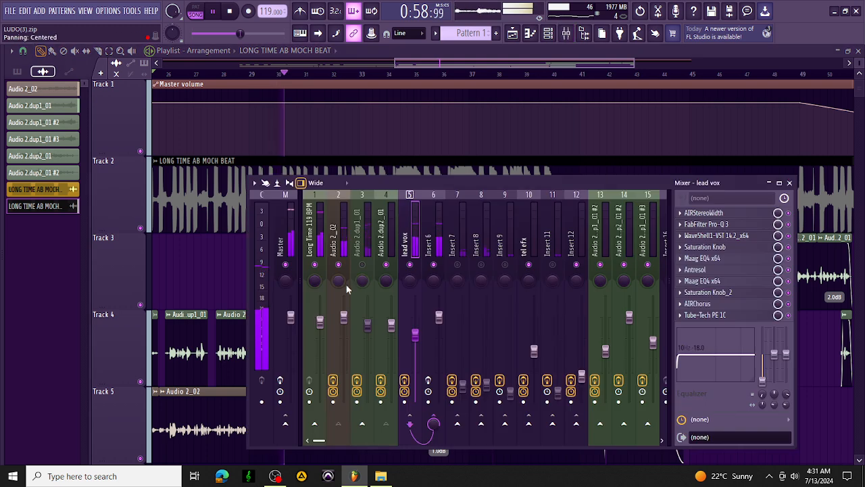
click(230, 12)
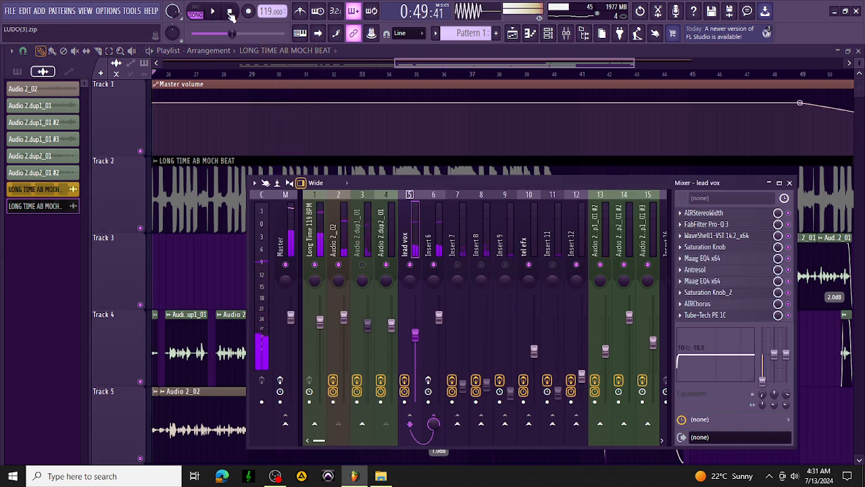
Select mixer track Insert 6, enable its effects, and review the Drawmer S73 settings in its first slot.
click(434, 249)
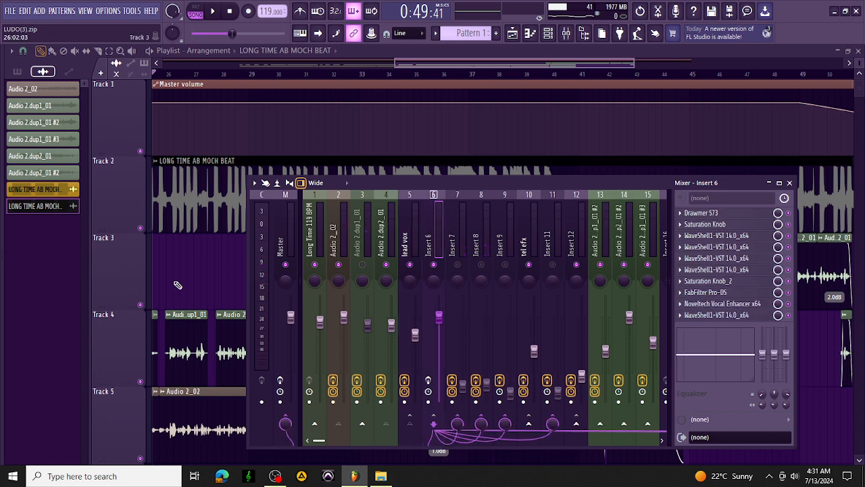
click(428, 391)
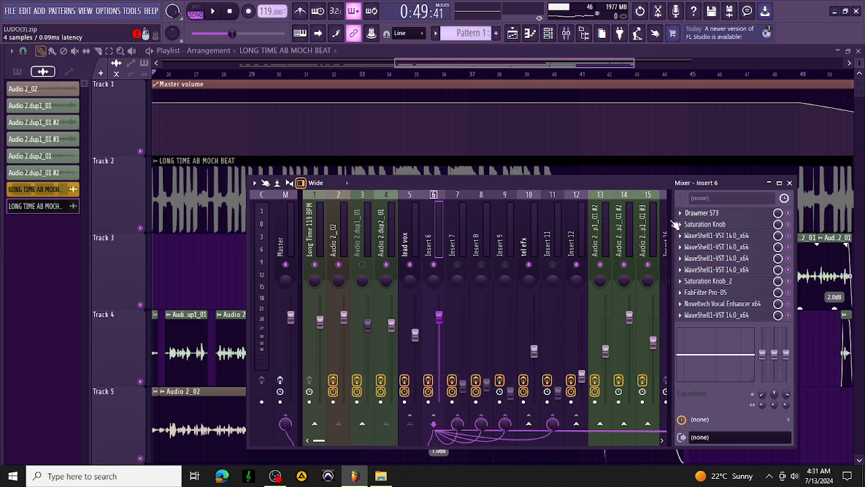
click(702, 212)
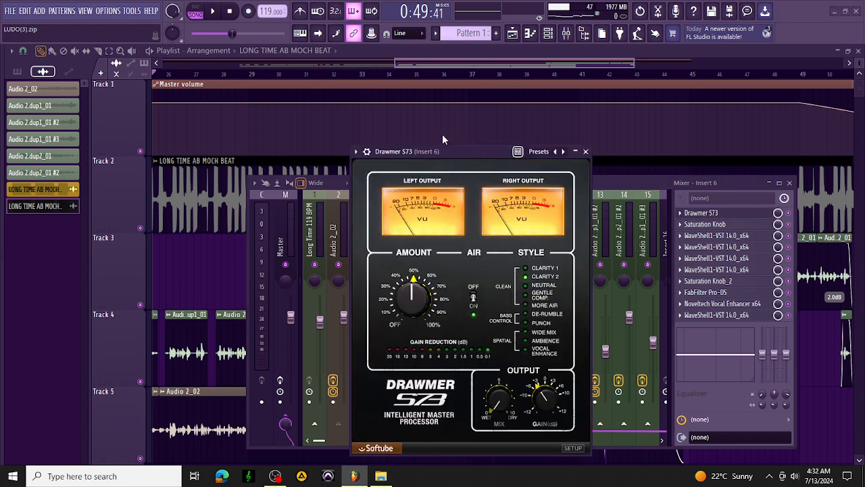
click(585, 152)
Mute the Track 2 beat and audition the vocal with all of Insert 6's effect slots off.
click(141, 229)
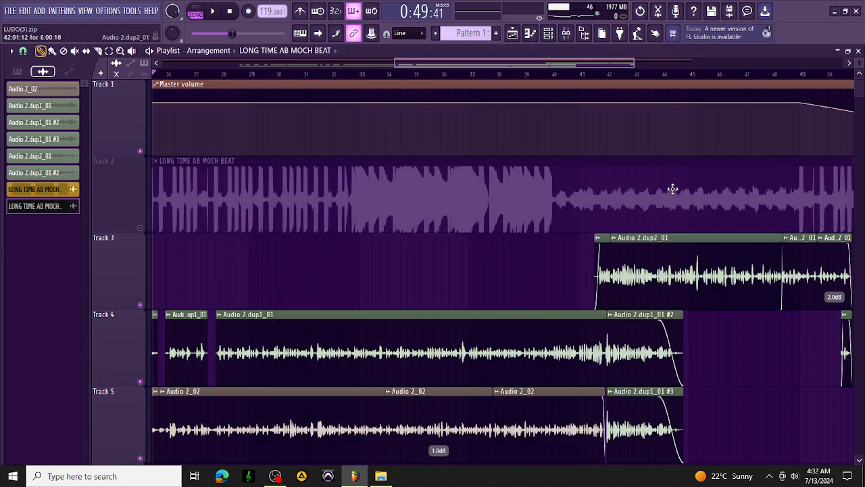
click(567, 34)
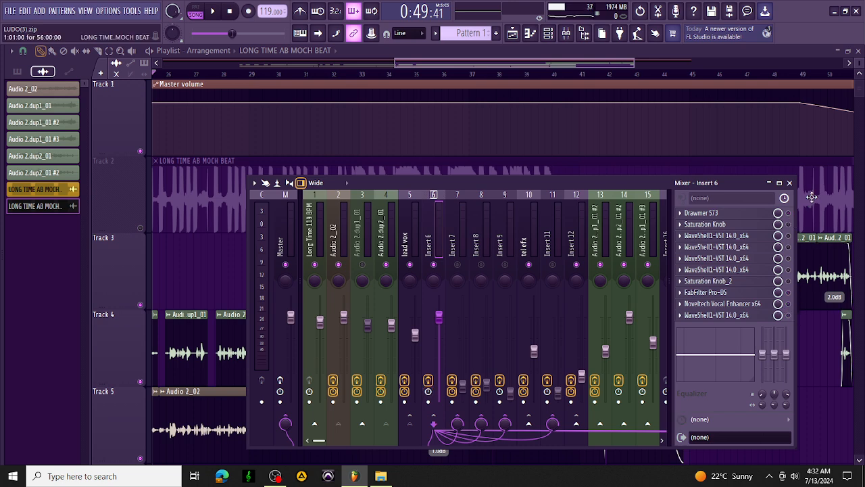
key(space)
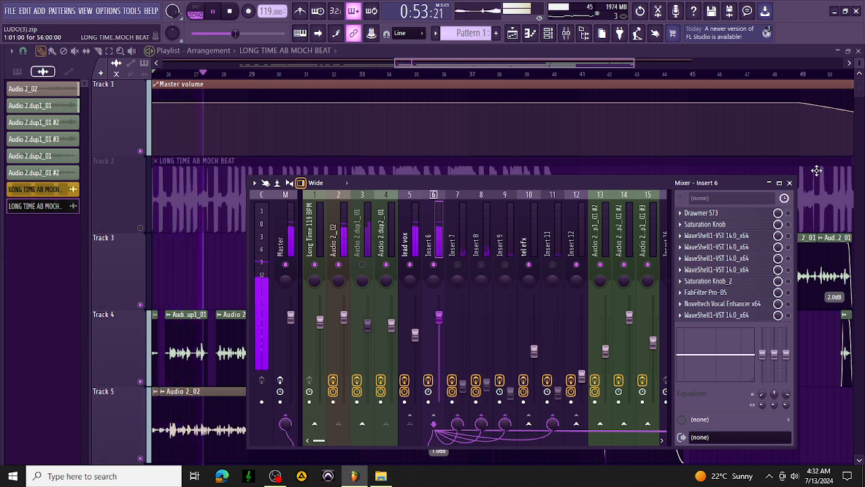
key(space)
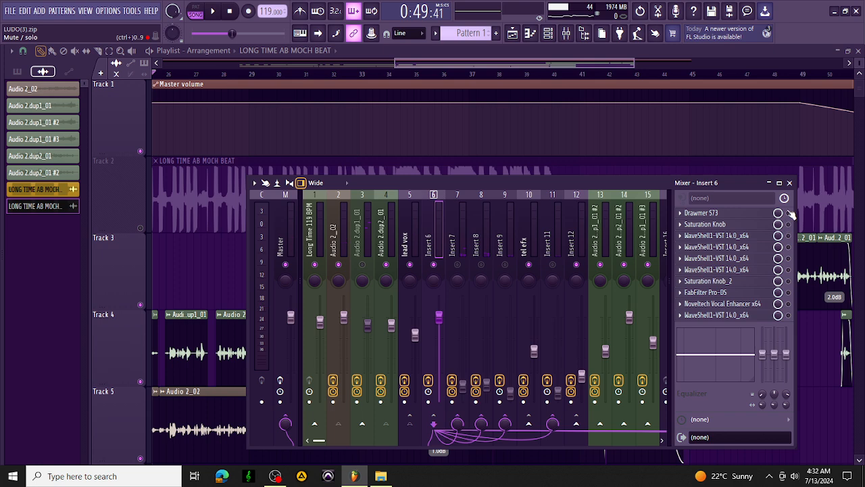
Audition the soloed vocal on Insert 6, turning on the Drawmer S73 and checking its settings during playback.
key(space)
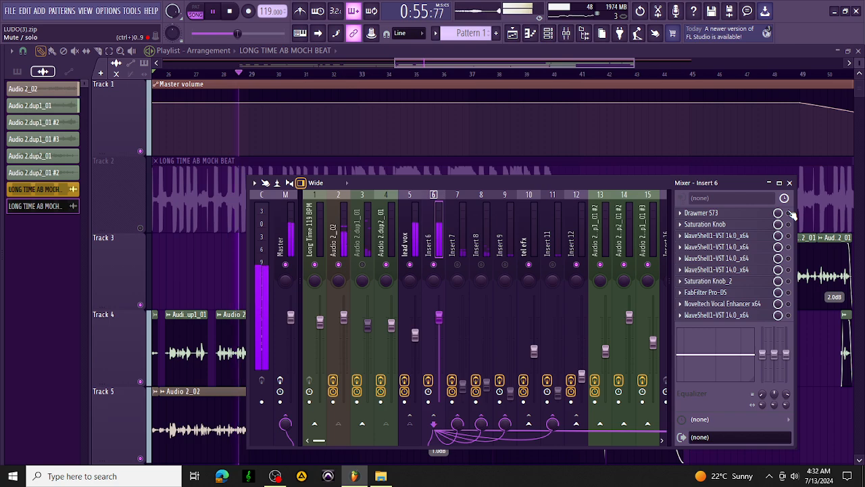
click(726, 214)
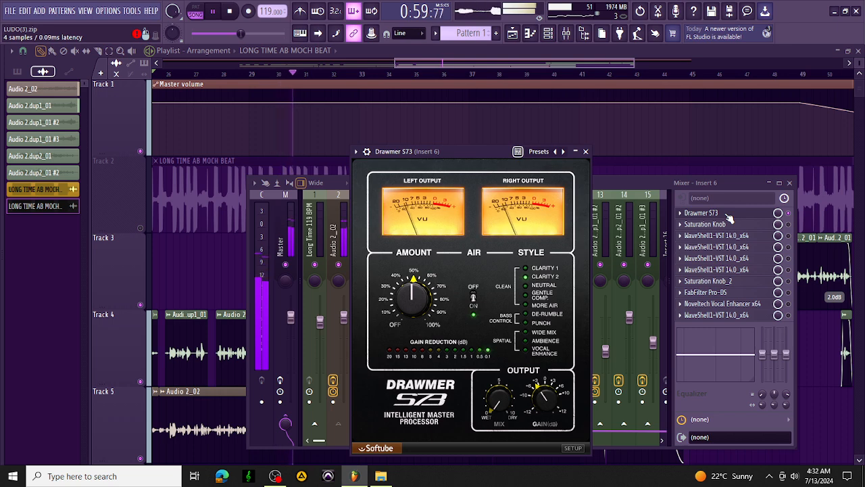
click(727, 215)
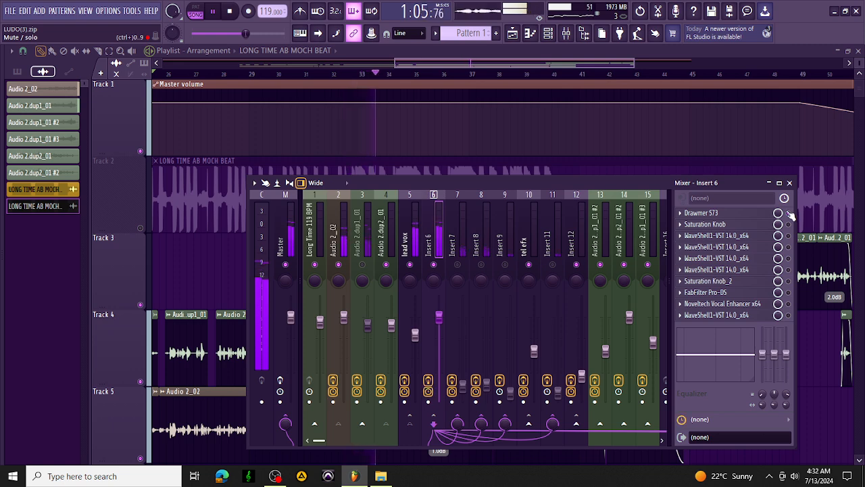
key(space)
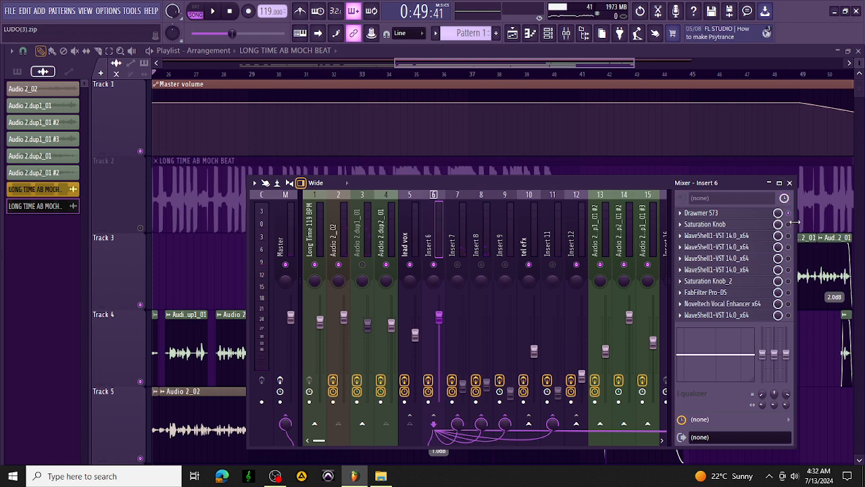
Turn on the Saturation Knob and the DeEsser in Insert 6's second and third slots, reviewing and closing each.
click(754, 224)
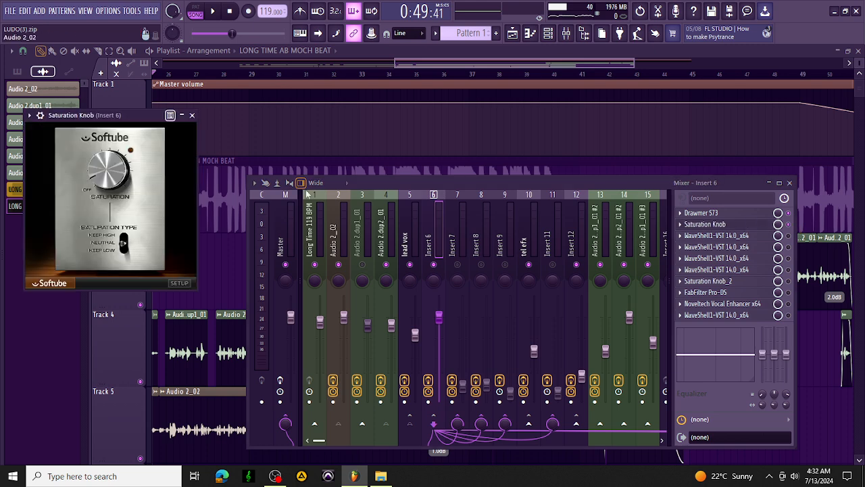
click(193, 116)
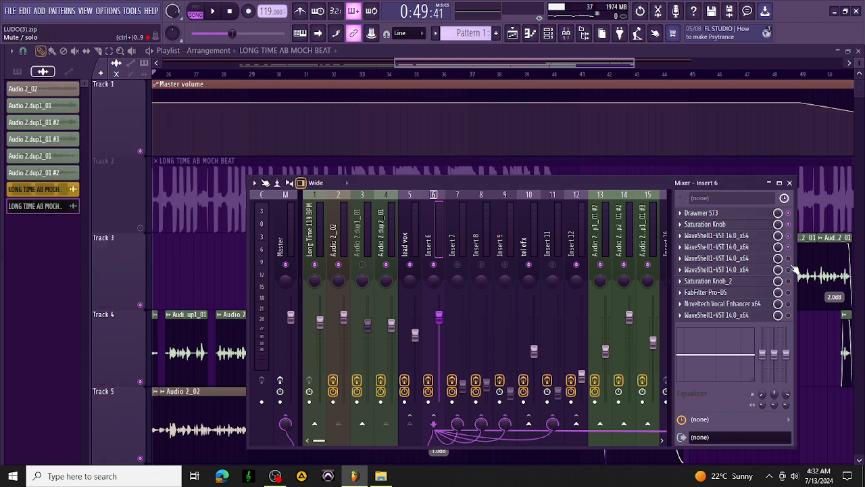
click(725, 236)
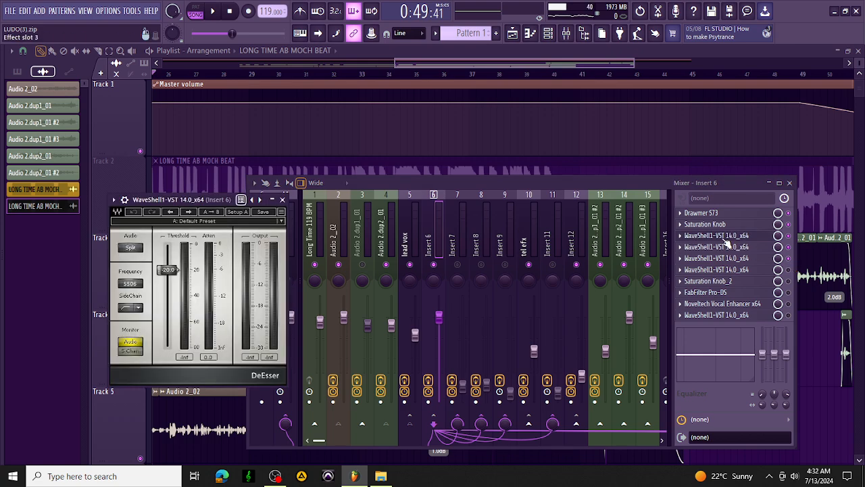
click(727, 238)
Turn on Insert 6's three NLS Channel plugins in slots 4 to 6 and review their Spike, Nevo and Mike settings.
click(737, 247)
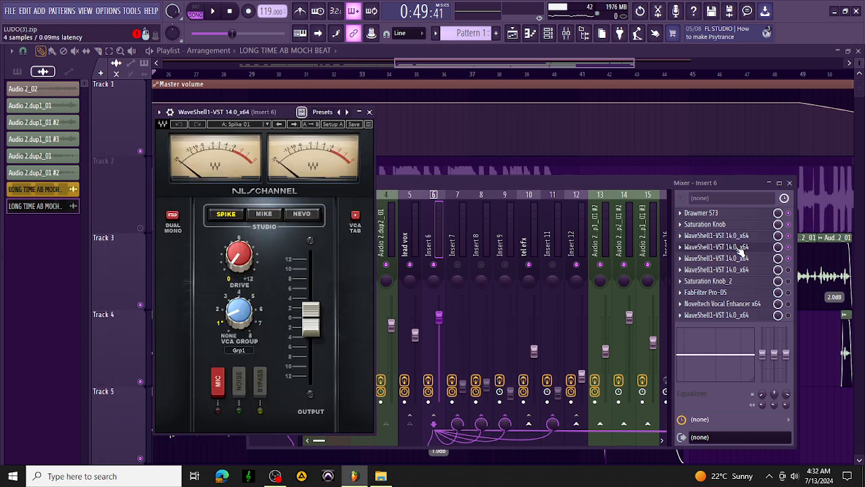
click(741, 248)
click(752, 261)
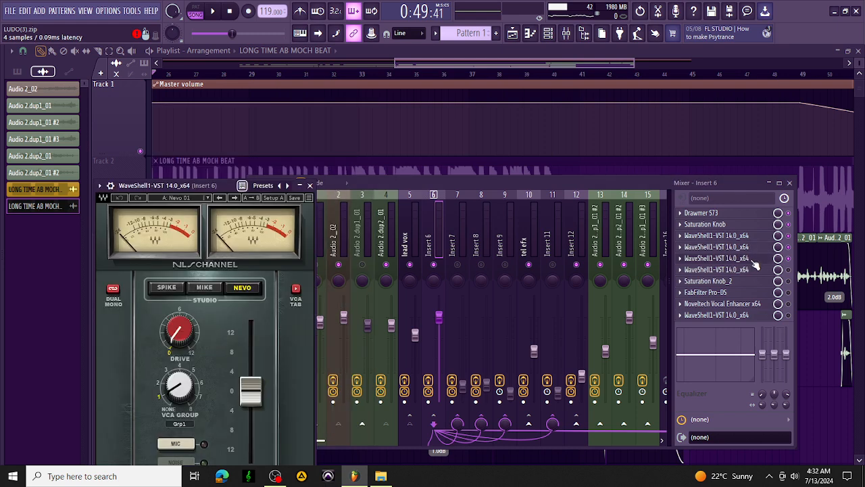
click(756, 261)
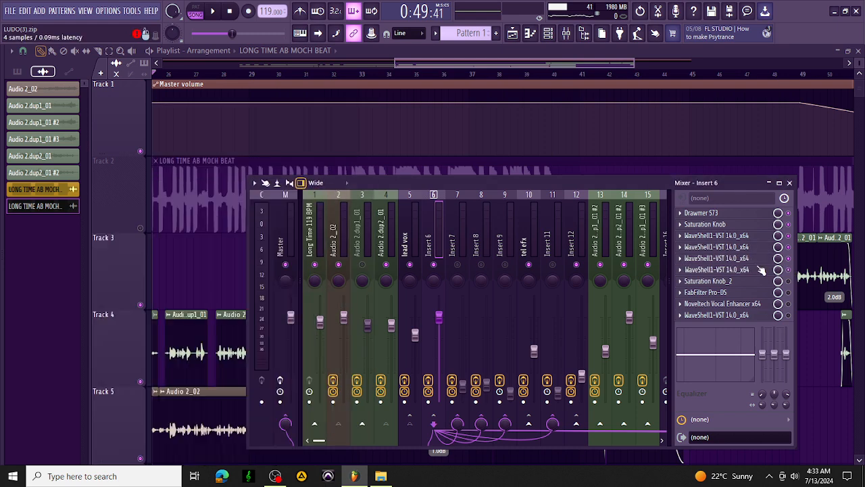
click(761, 269)
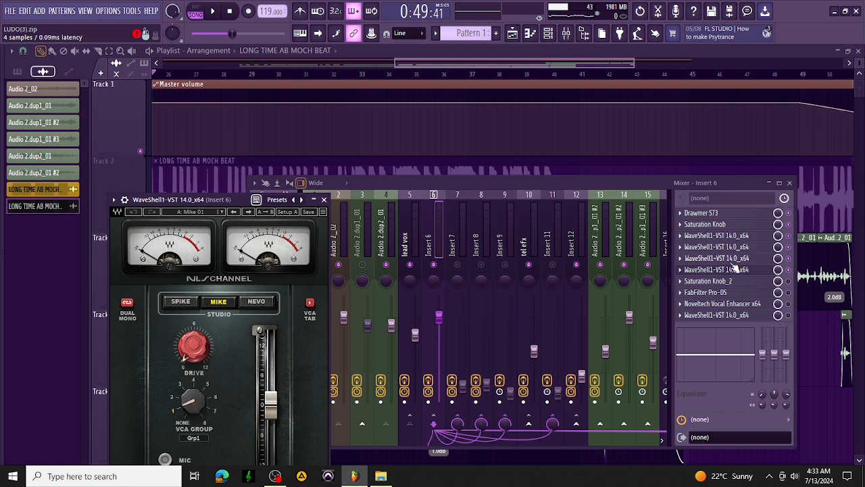
click(738, 271)
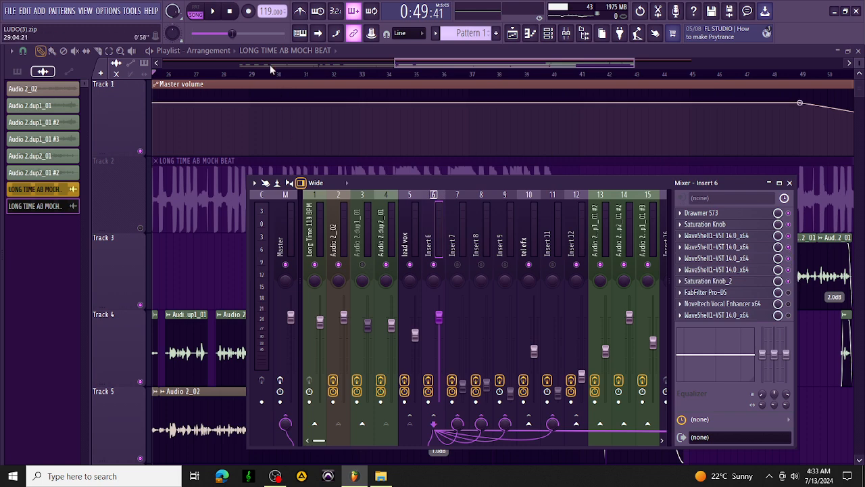
Audition the vocal with Saturation Knob_2 turned on, and repeat the audition with FabFilter Pro-DS on and its settings open.
click(218, 15)
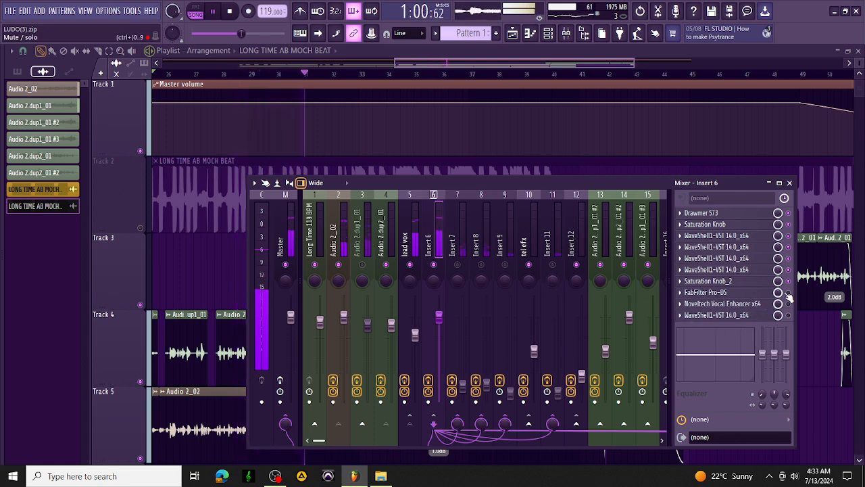
key(space)
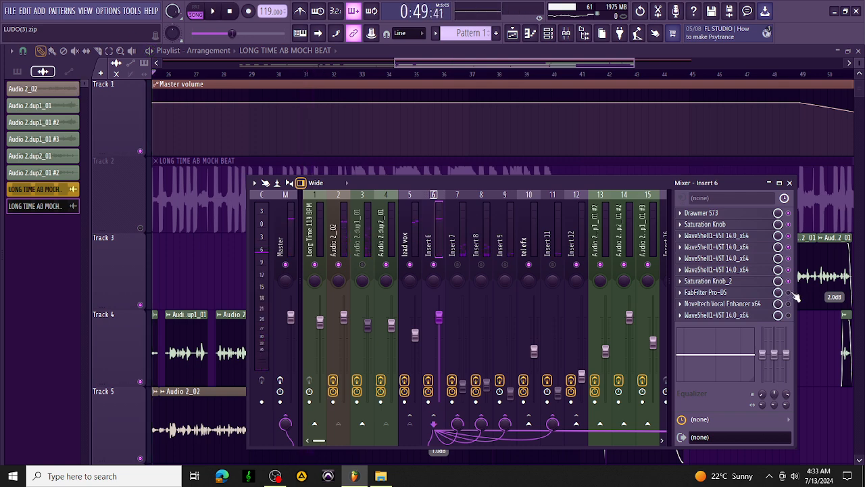
click(738, 294)
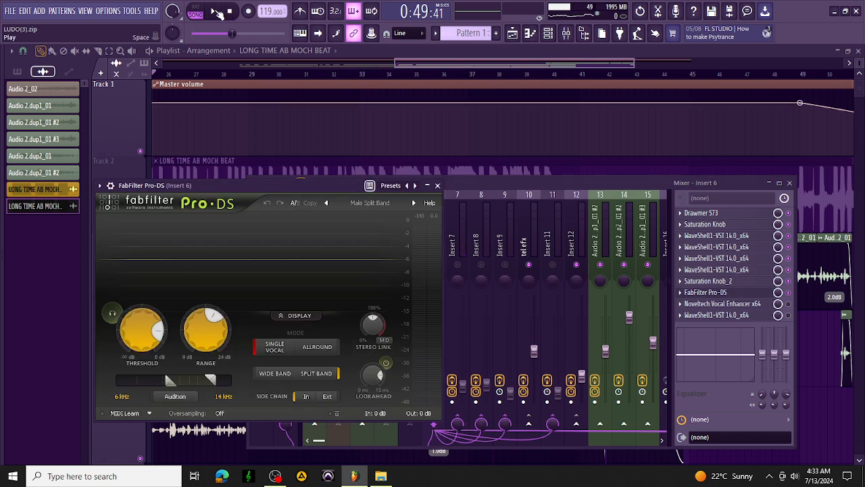
click(215, 12)
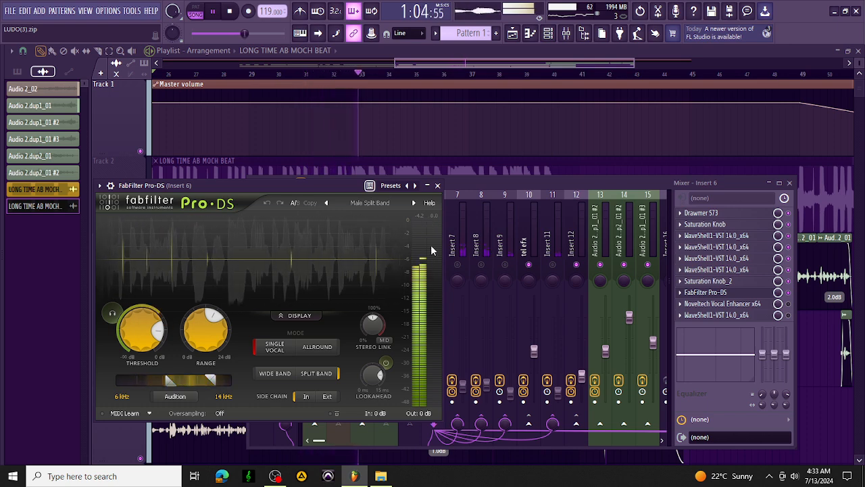
click(438, 186)
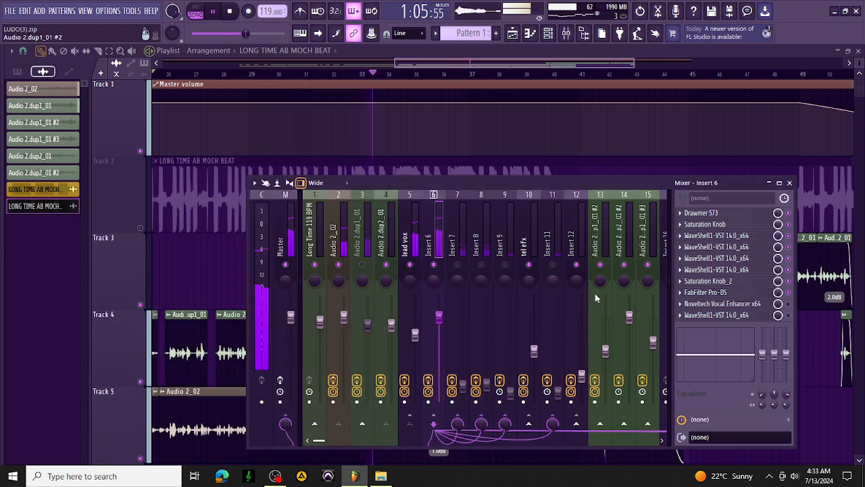
click(230, 13)
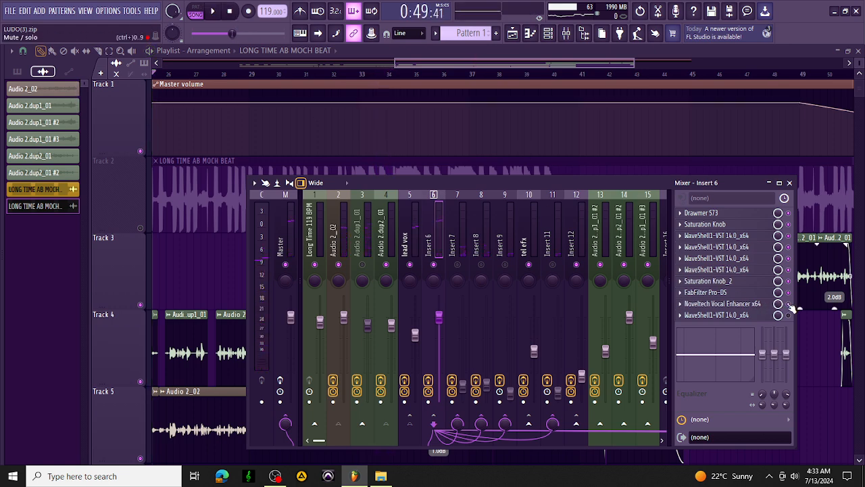
Turn on the Noveltech Vocal Enhancer, review its settings, audition the vocal through it without the beat, and close it.
click(747, 306)
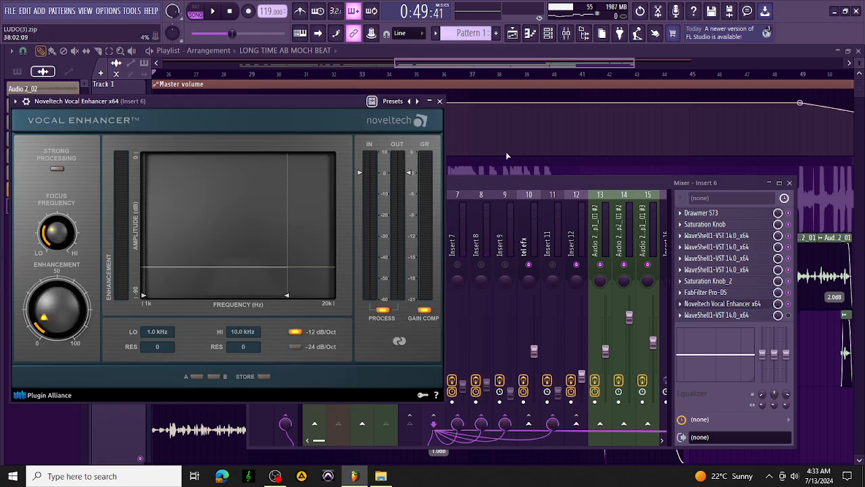
drag(242, 98, 428, 126)
drag(395, 84, 246, 156)
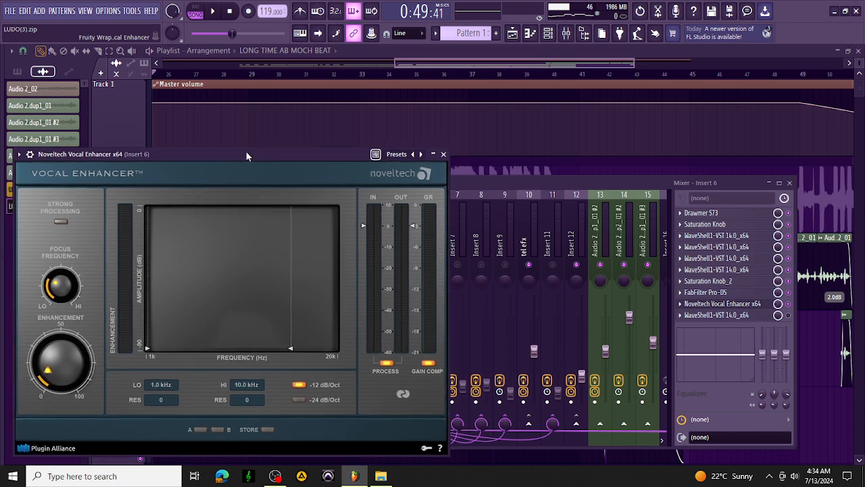
click(213, 12)
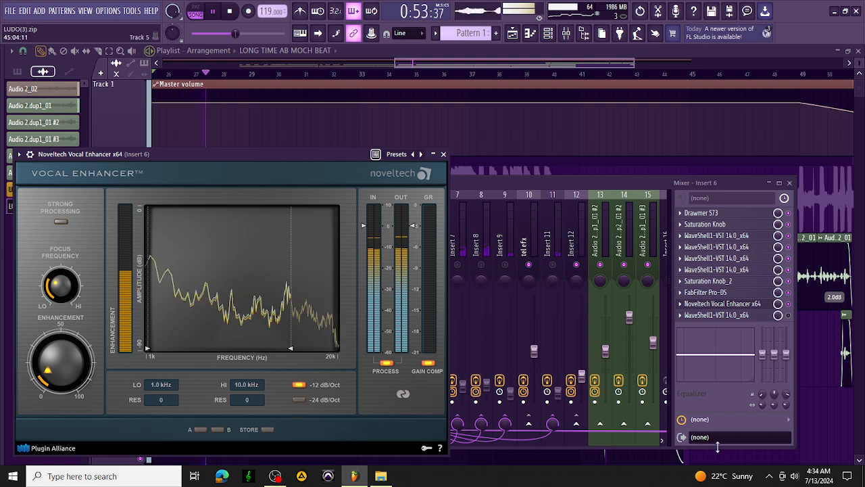
click(791, 304)
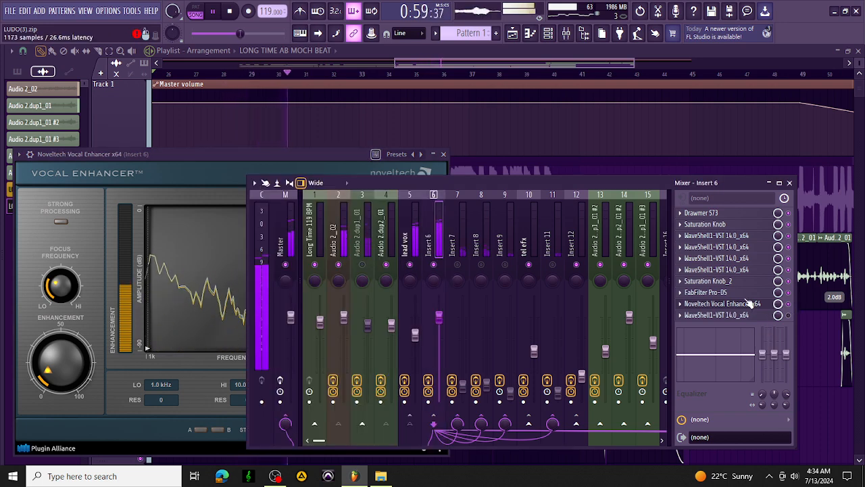
click(229, 12)
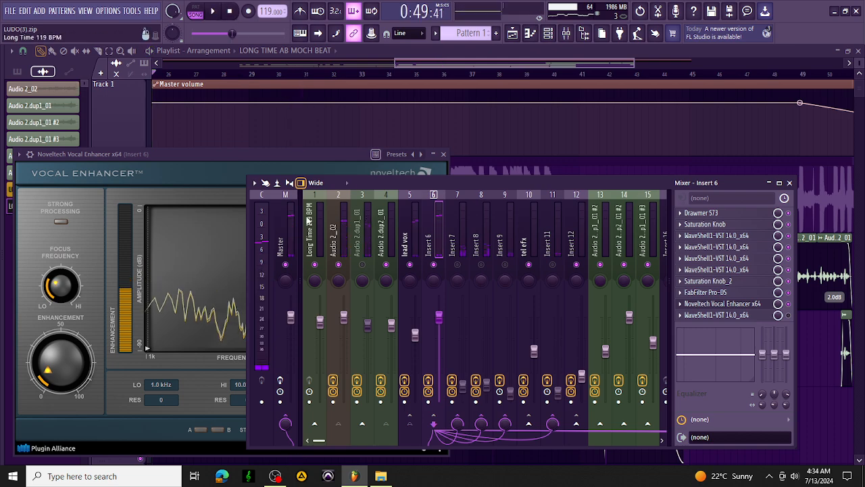
drag(335, 159, 512, 130)
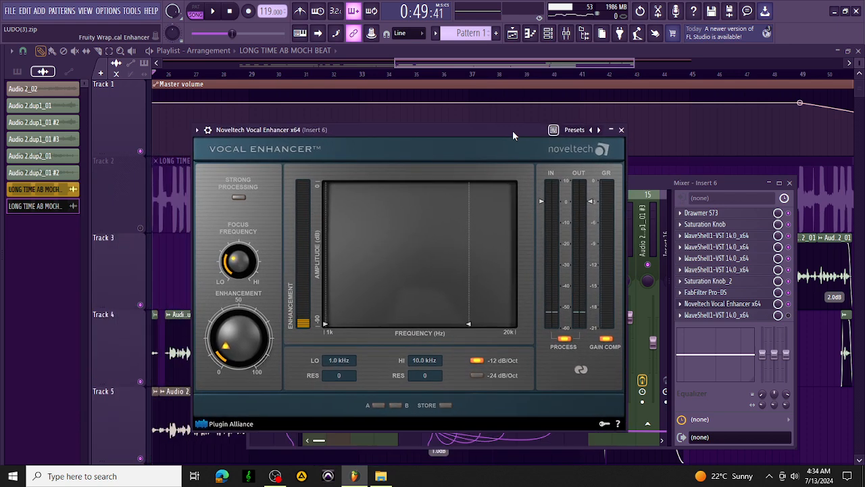
click(622, 130)
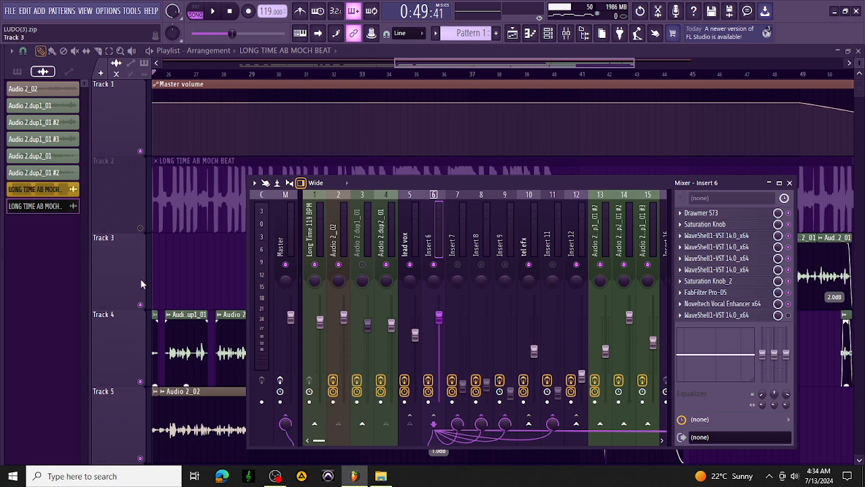
Unmute the Track 2 beat and audition the vocal against it with the Vocal Enhancer's display open.
click(141, 228)
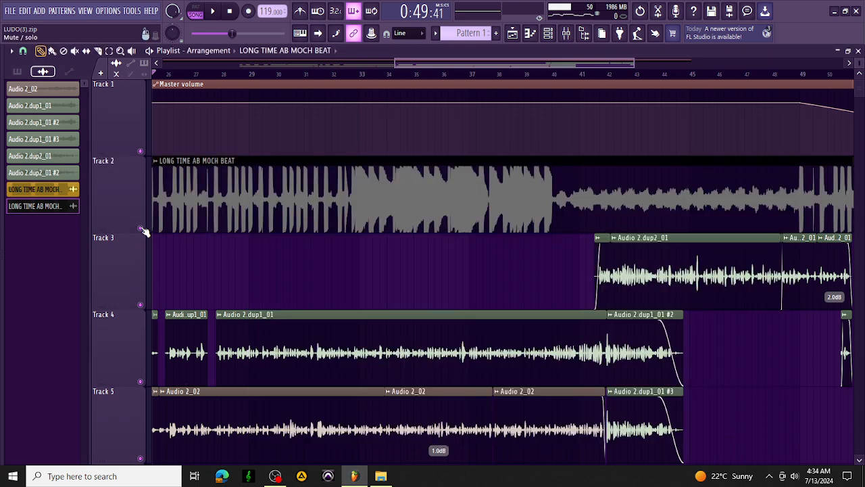
click(566, 33)
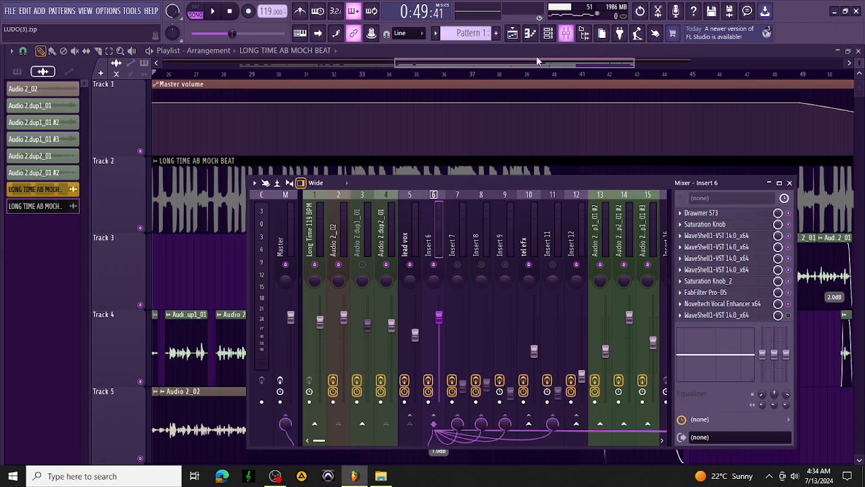
click(740, 305)
key(space)
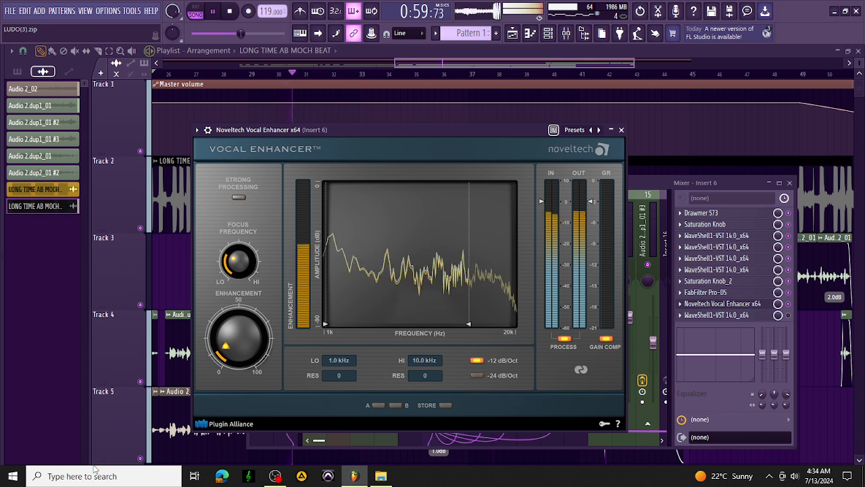
click(232, 12)
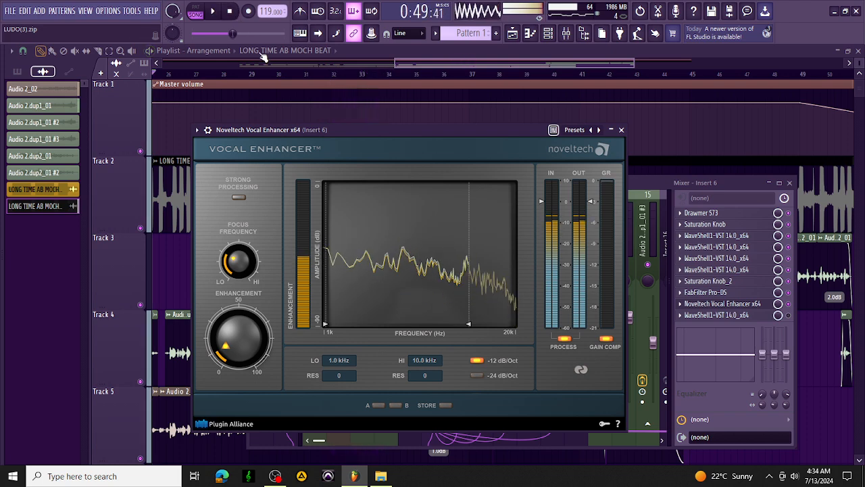
click(621, 130)
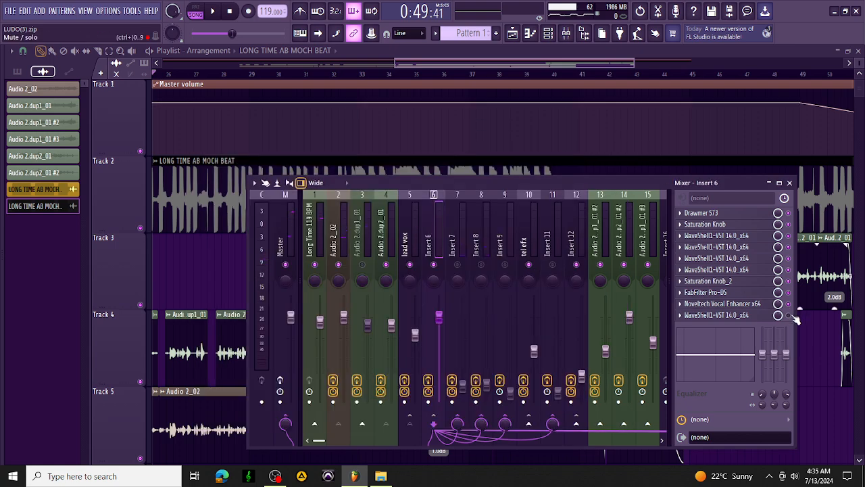
Turn on the PuigTec EQP-1A in Insert 6's last slot and review its boost, attenuation, frequency and gain settings.
click(751, 317)
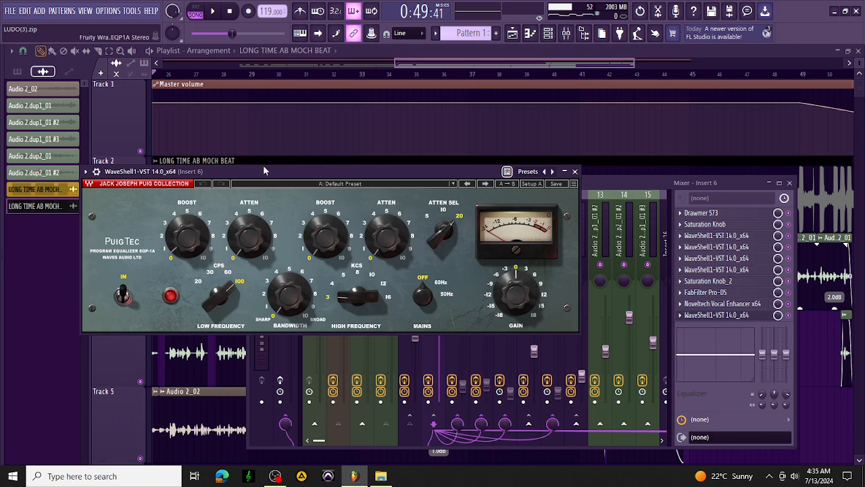
drag(256, 174, 350, 199)
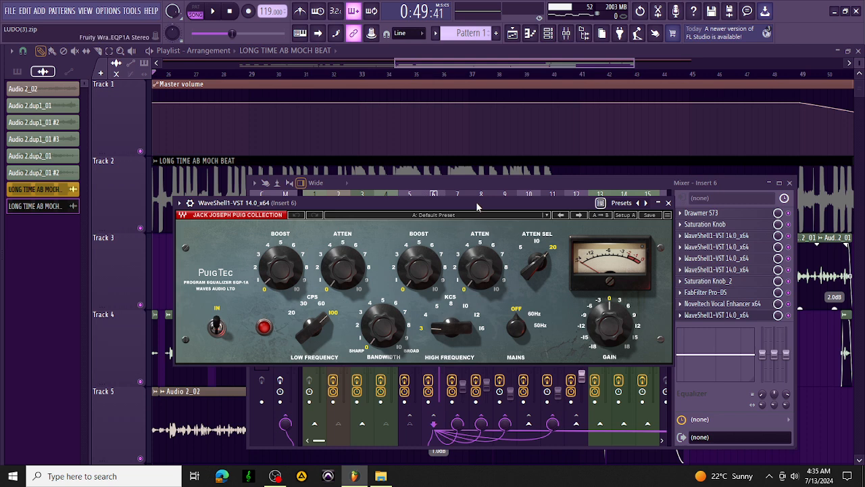
drag(477, 206, 486, 213)
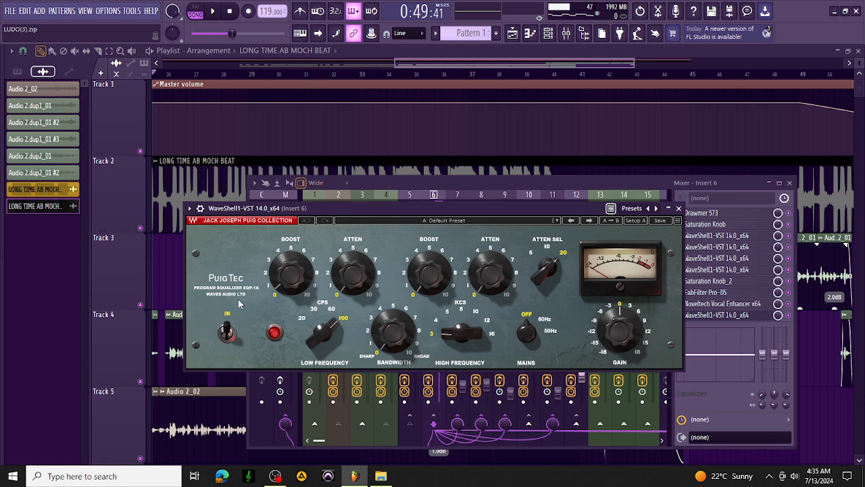
drag(397, 208, 405, 225)
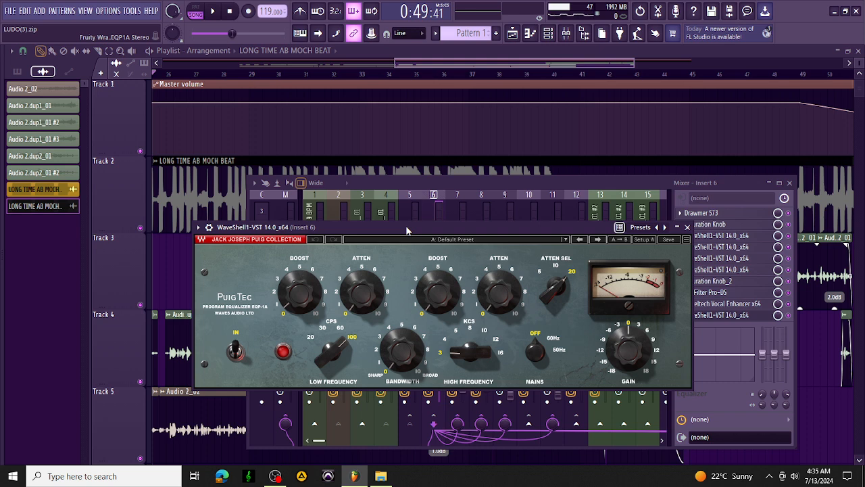
drag(407, 230, 396, 127)
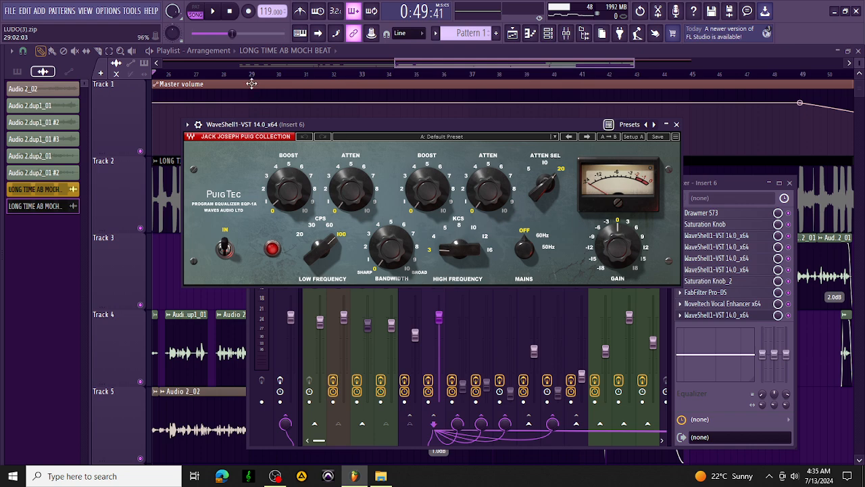
Close the PuigTec EQP-1A on Insert 6 and audition the vocal with the beat.
click(676, 125)
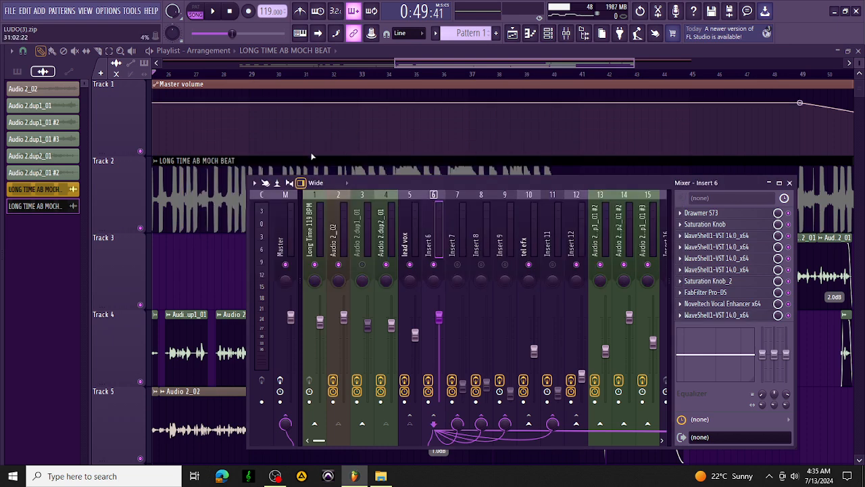
click(211, 11)
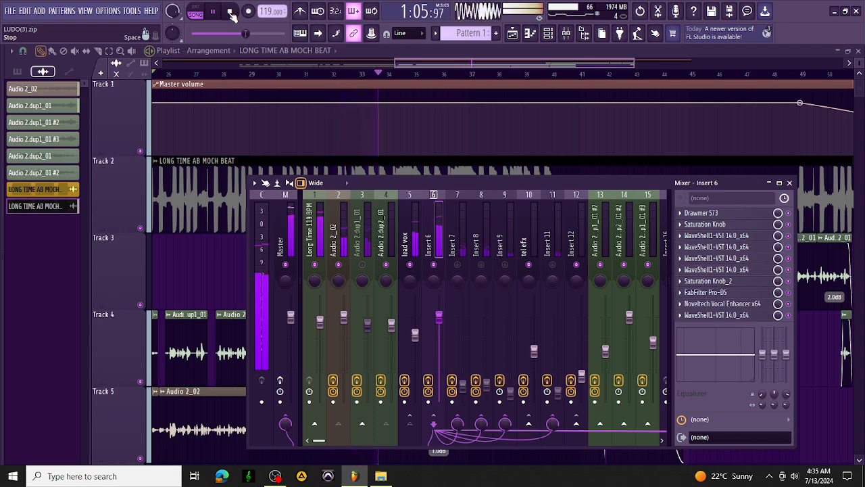
click(230, 11)
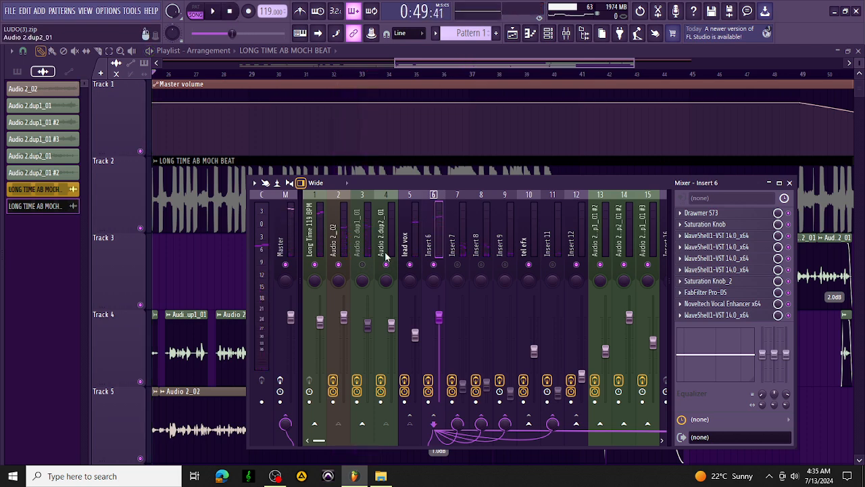
Turn on Insert 7 and review the settings of its Rev PLATE-140, ValhallaVintageVerb and Saturation Knob in turn.
click(467, 249)
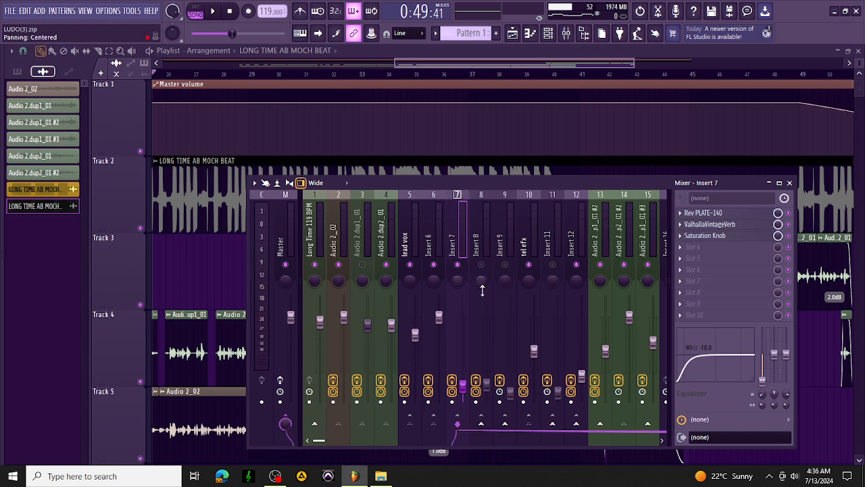
click(710, 214)
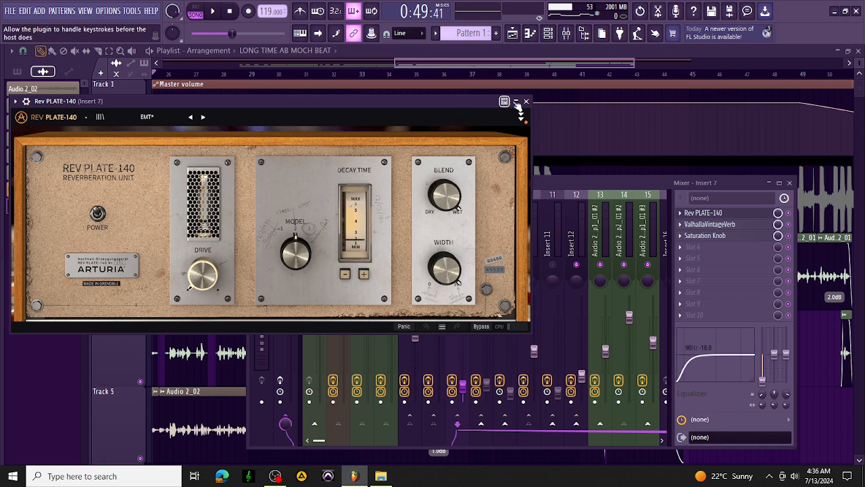
click(526, 101)
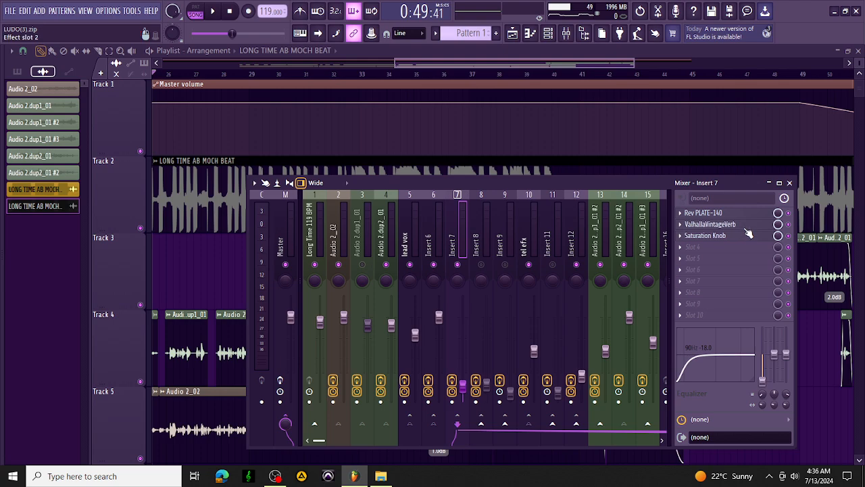
click(748, 227)
drag(341, 181, 370, 142)
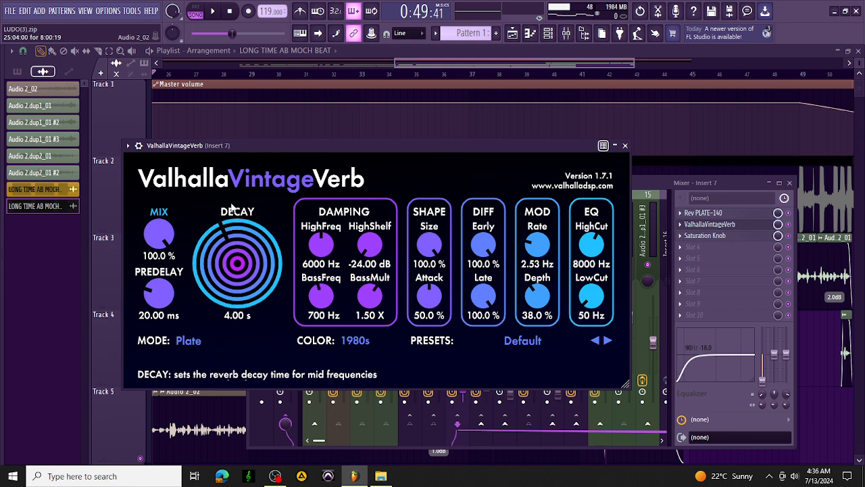
click(626, 146)
click(717, 236)
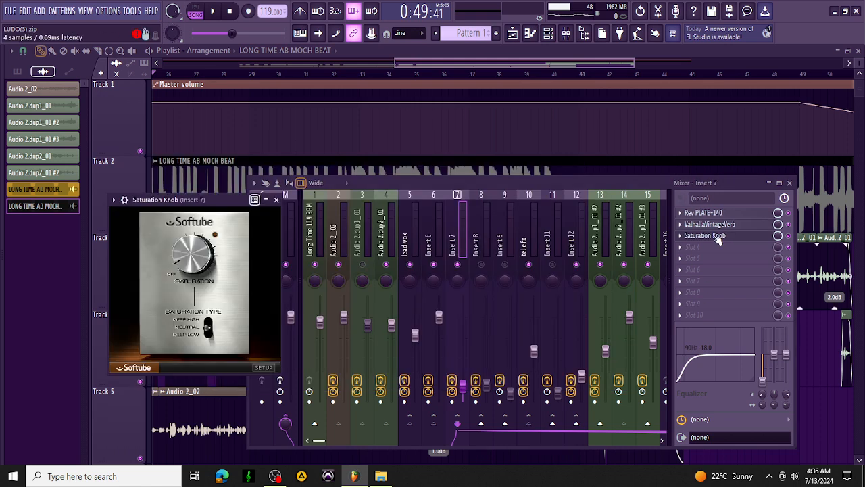
click(276, 200)
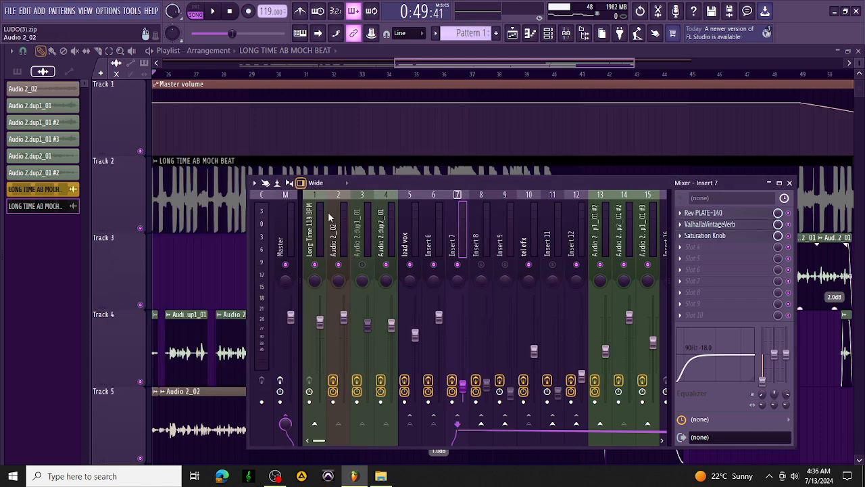
Audition the song with Insert 7's reverb, raising its fader in stages to about 70% (-7.2 dB) during playback.
click(213, 12)
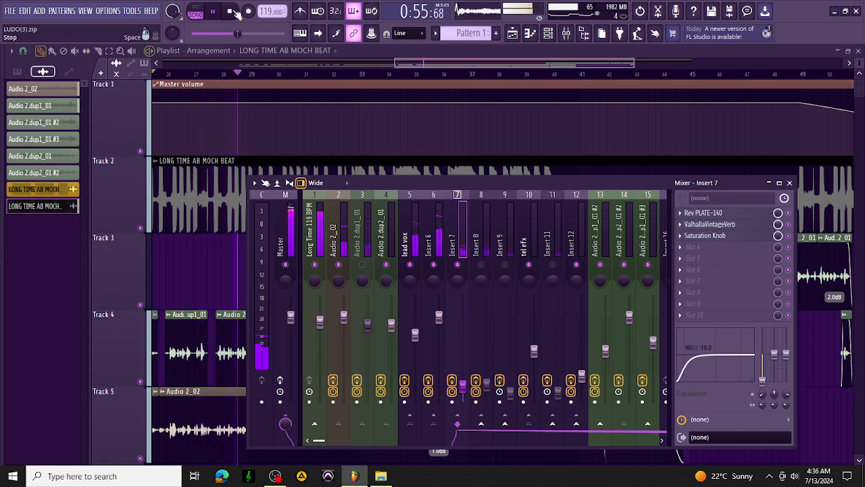
key(space)
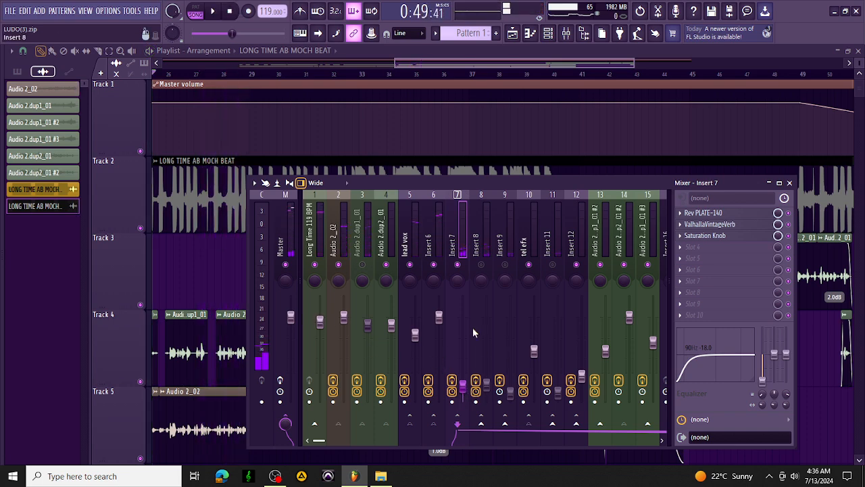
click(215, 13)
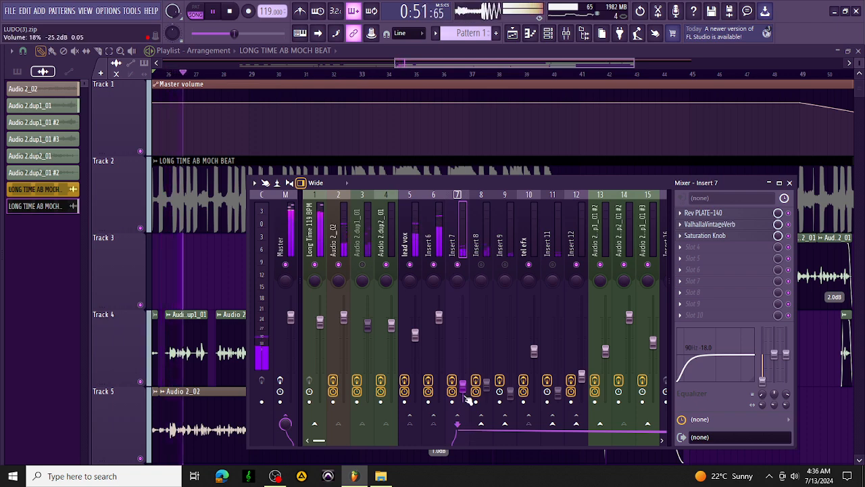
drag(463, 397, 463, 354)
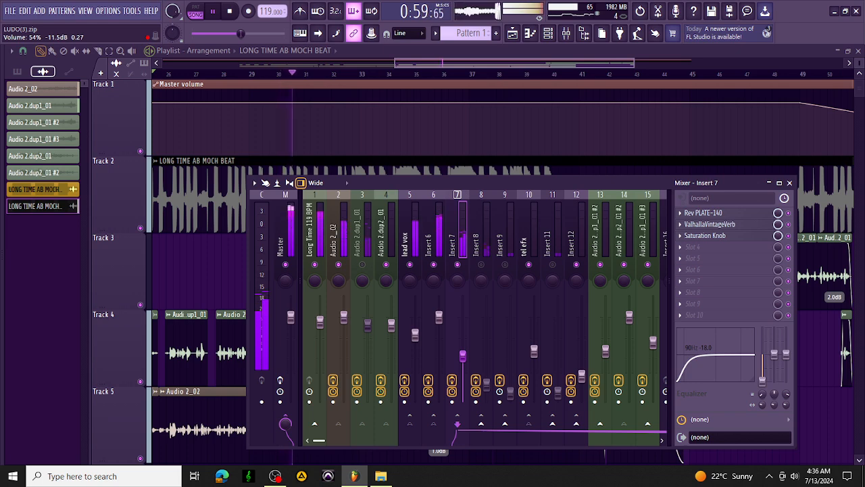
drag(463, 353, 463, 353)
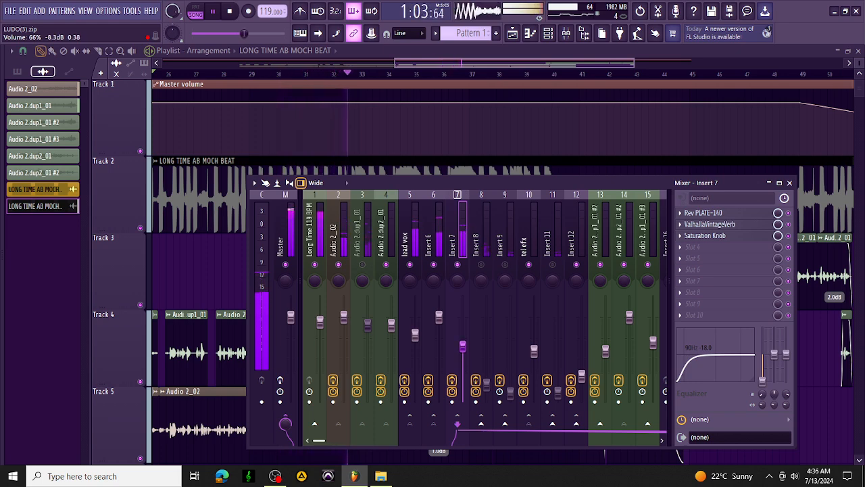
drag(463, 346, 463, 345)
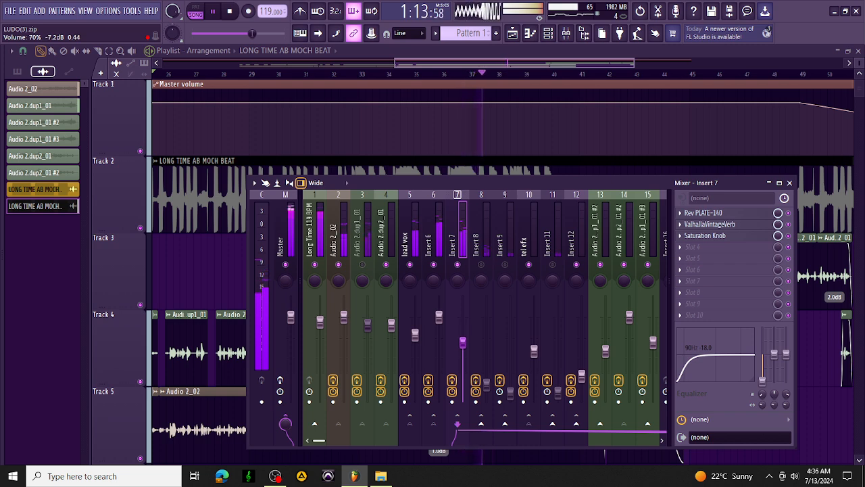
Undo the recent Insert 7 level changes, bring its fader down to 18% (-25.2 dB), and stop playback.
drag(462, 341, 462, 367)
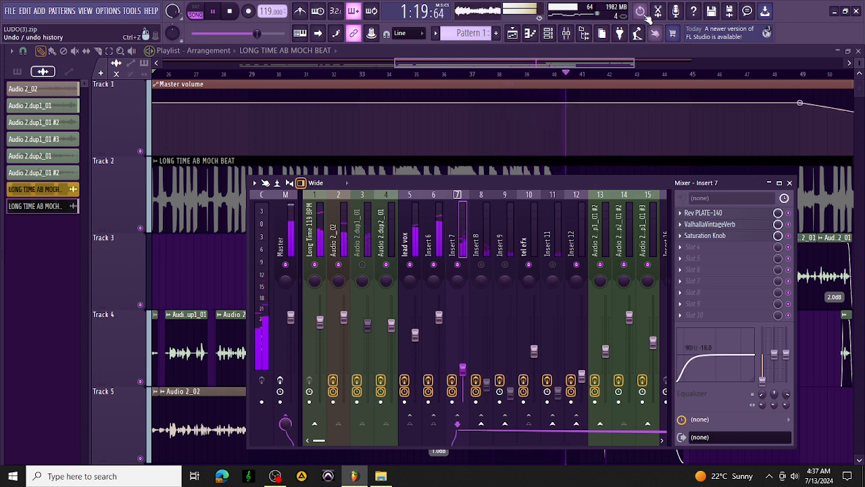
key(ctrl+z)
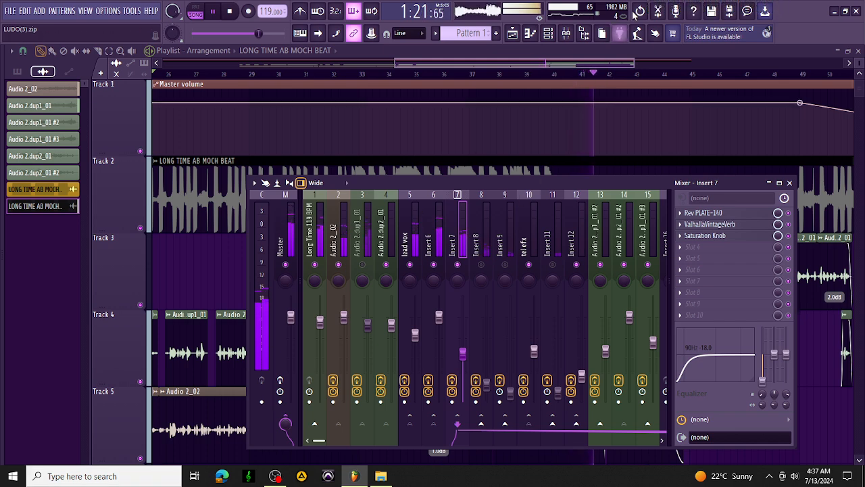
key(ctrl+z)
drag(462, 369, 463, 387)
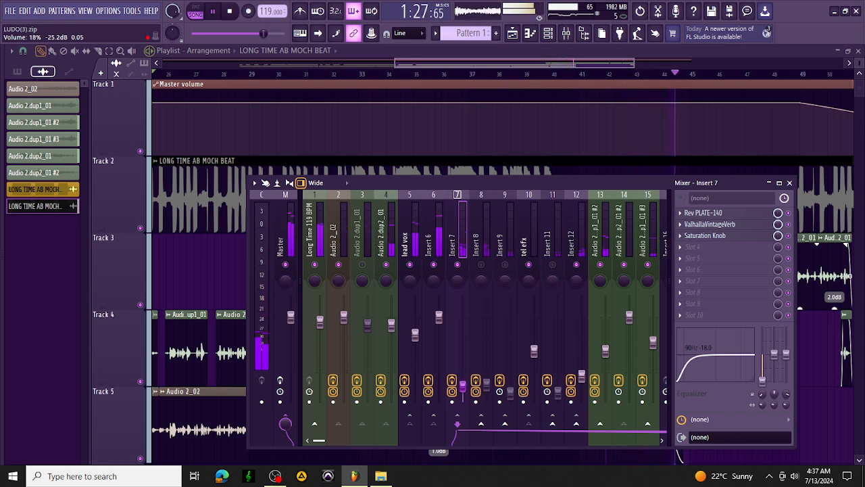
key(space)
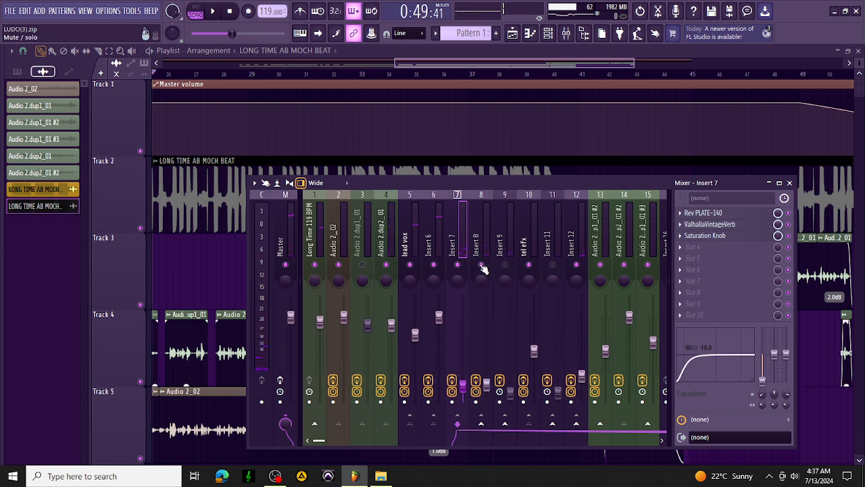
Turn on Insert 8 and review the H-Delay settings inside its StudioRack, closing both windows when done.
click(492, 239)
click(723, 214)
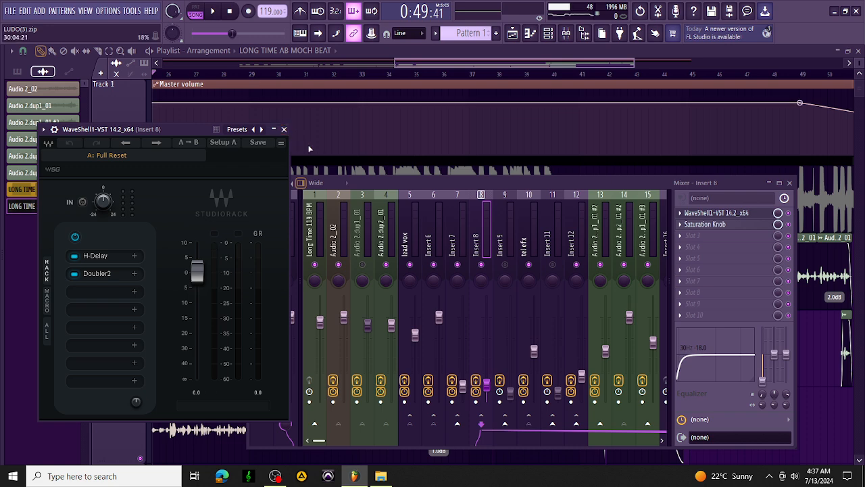
click(95, 256)
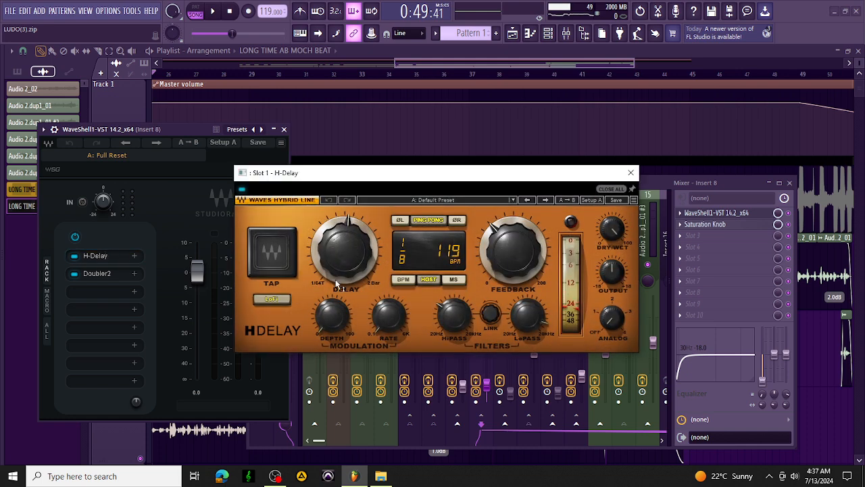
click(632, 174)
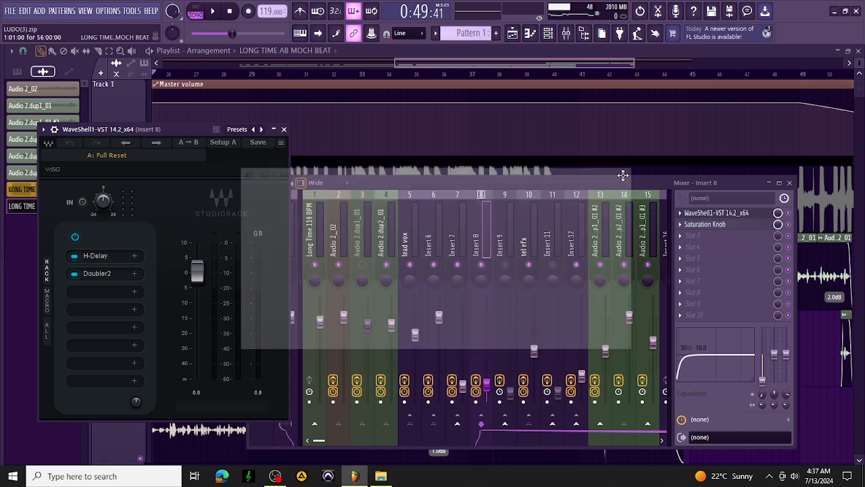
click(113, 256)
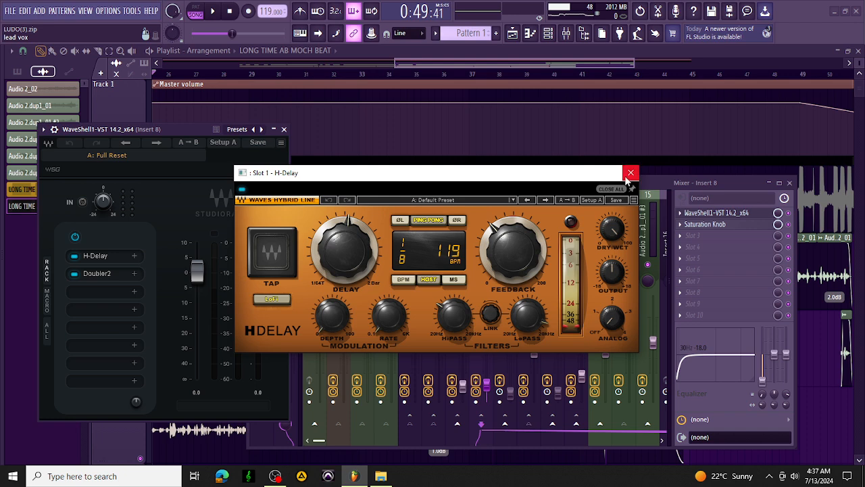
click(629, 173)
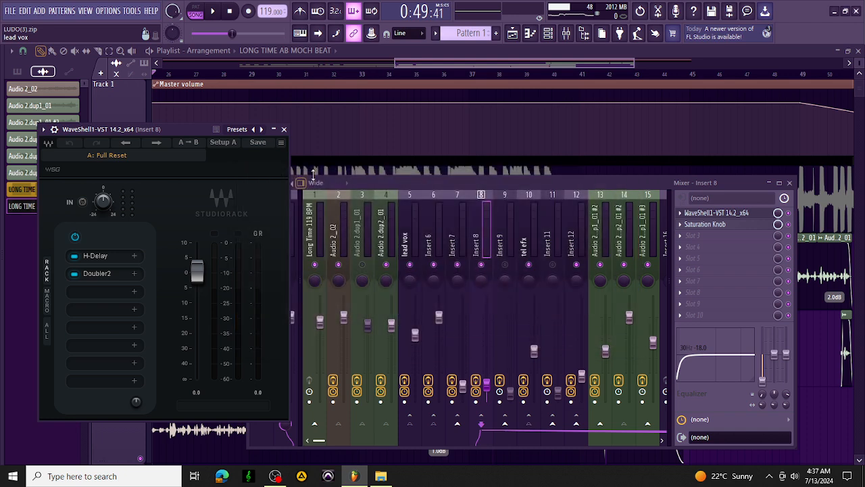
click(285, 130)
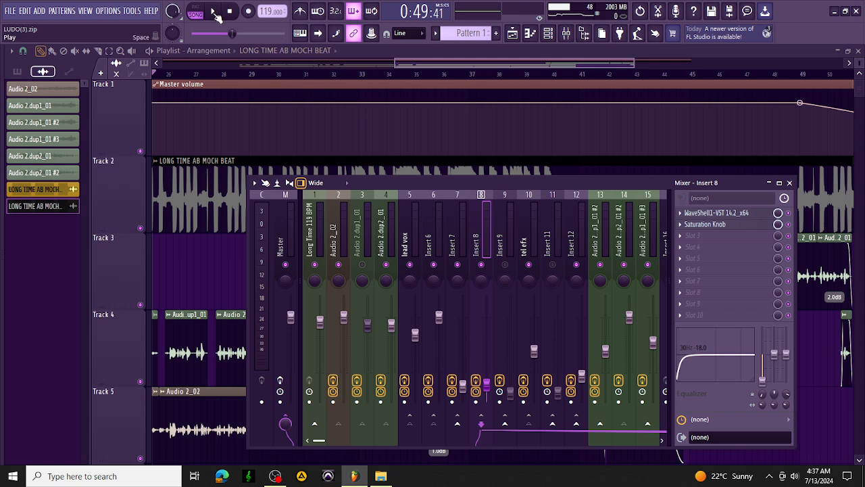
Audition Insert 8's delay by raising its fader to about 90% (-2.2 dB), and lower it back before stopping playback.
click(214, 12)
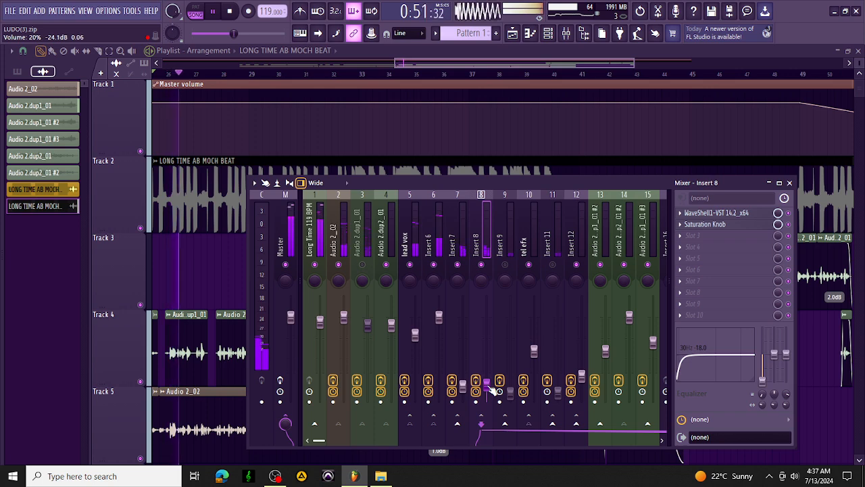
drag(486, 382, 486, 324)
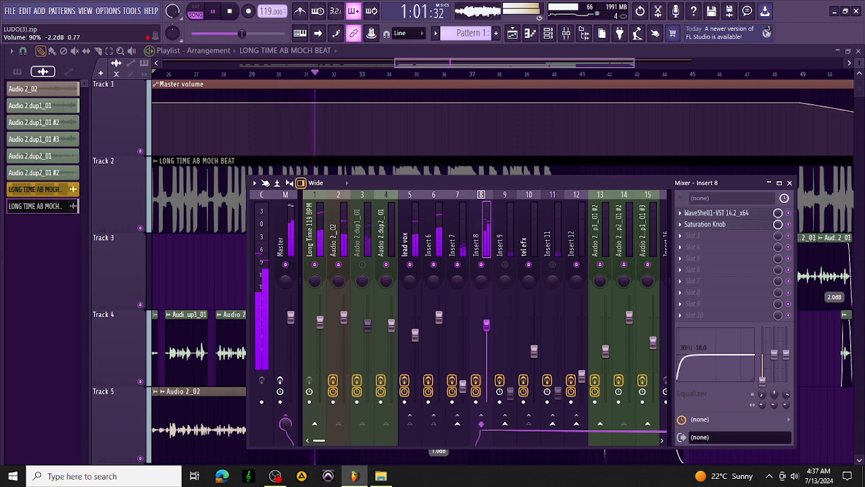
drag(486, 326, 486, 384)
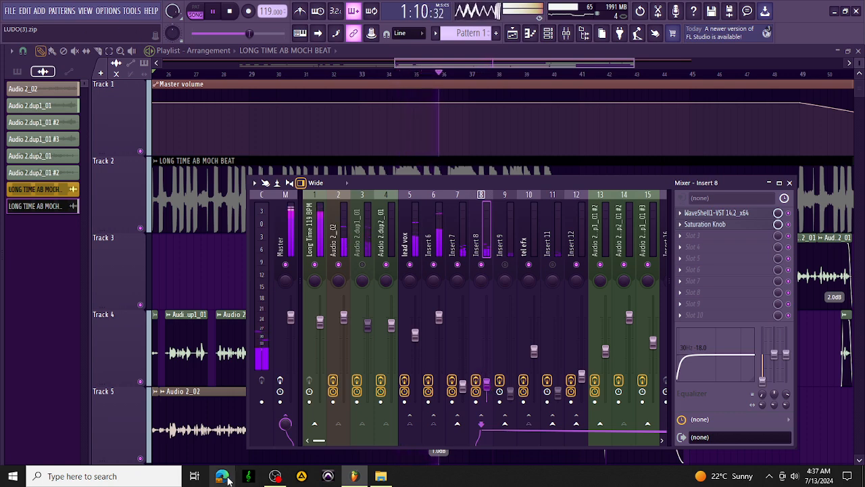
key(space)
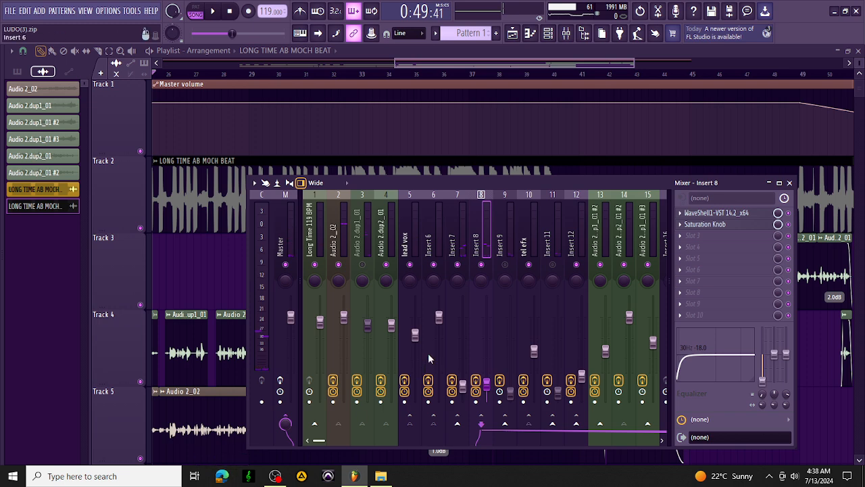
Turn on Insert 9, review its FabFilter Pro-R reverb settings, and close the plugin.
click(501, 223)
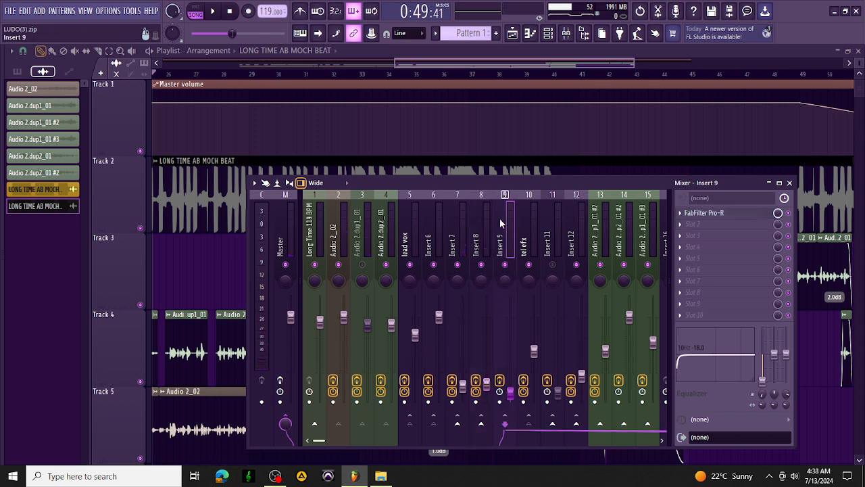
click(717, 214)
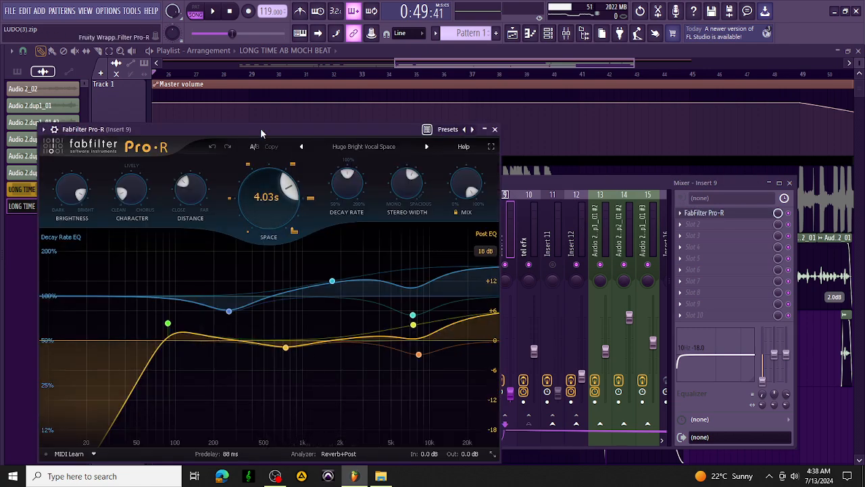
drag(260, 128, 445, 91)
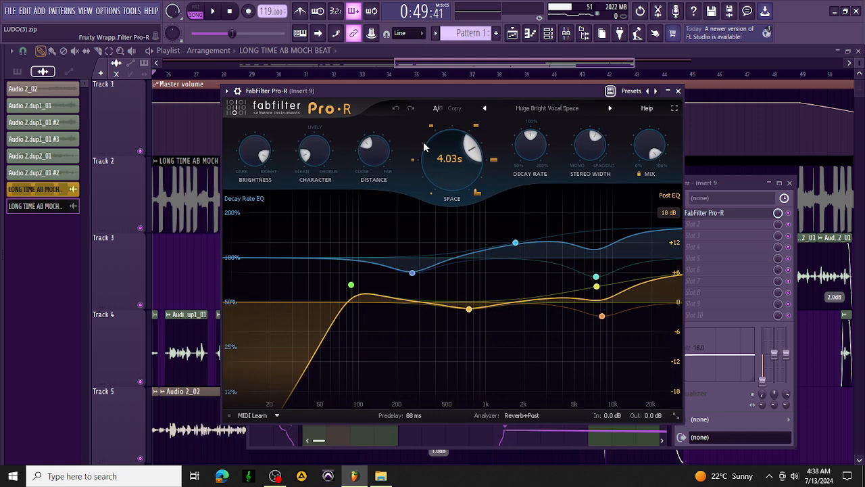
click(678, 90)
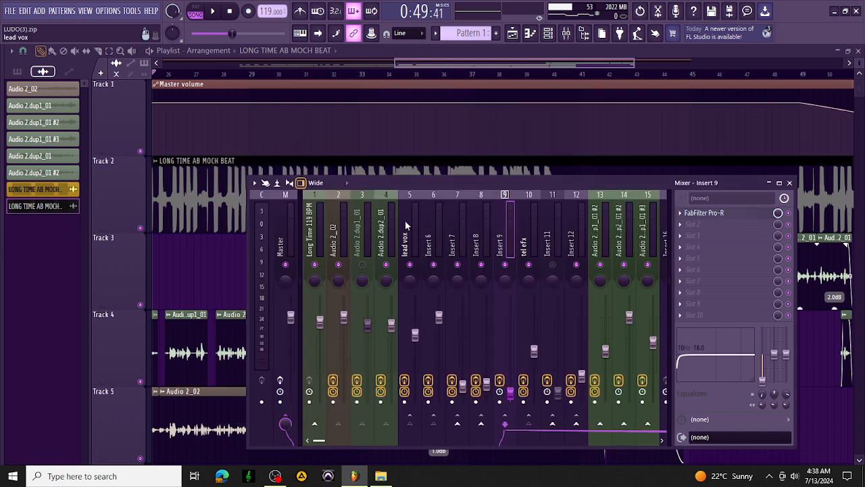
Play the song and audition Insert 9's reverb with its fader raised, undoing and redoing the level change to compare.
key(space)
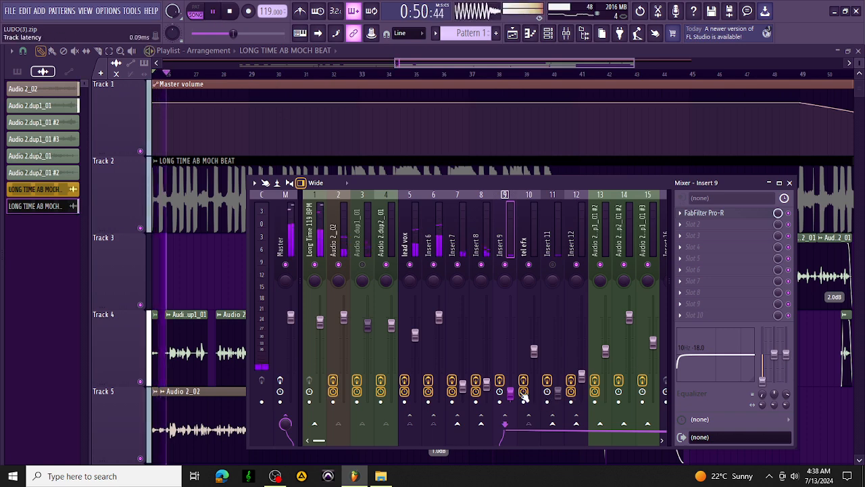
drag(510, 393, 511, 338)
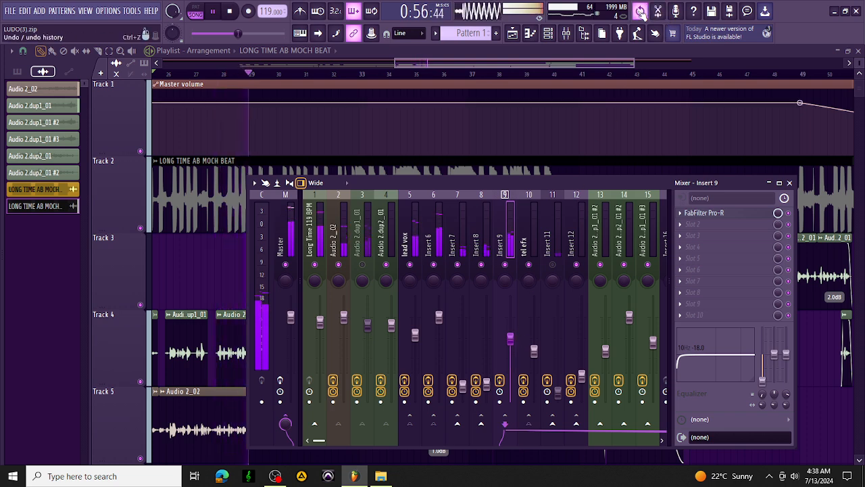
click(640, 11)
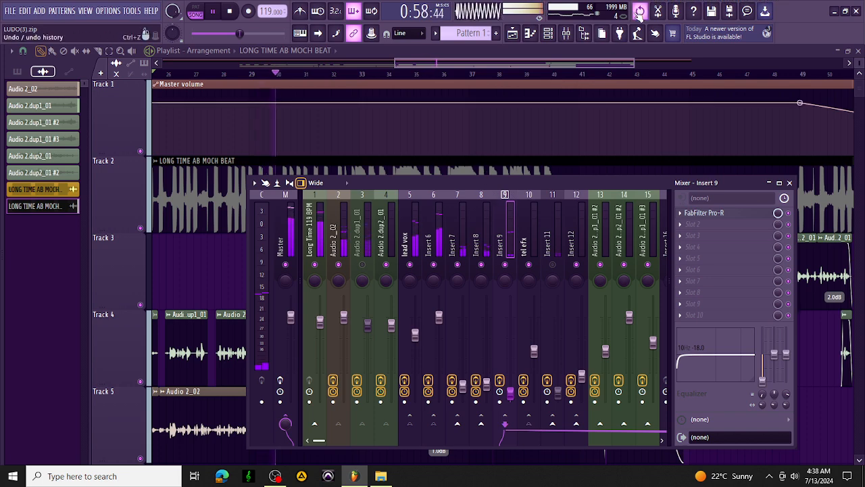
click(640, 12)
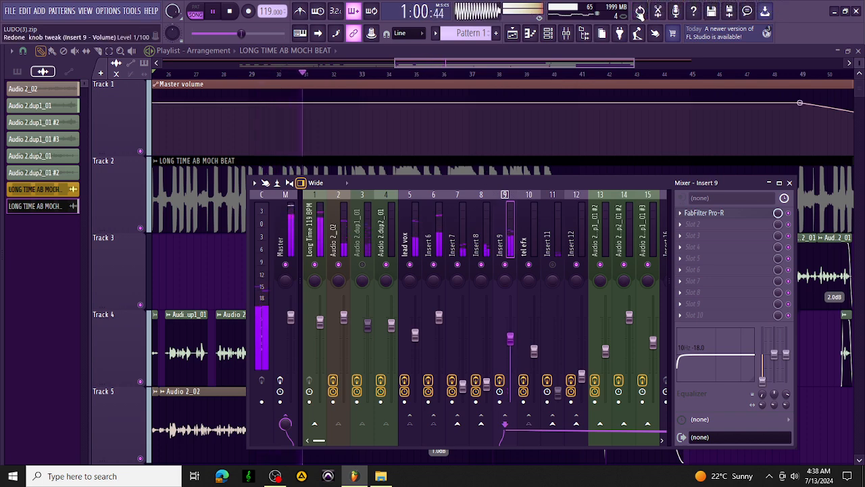
click(641, 11)
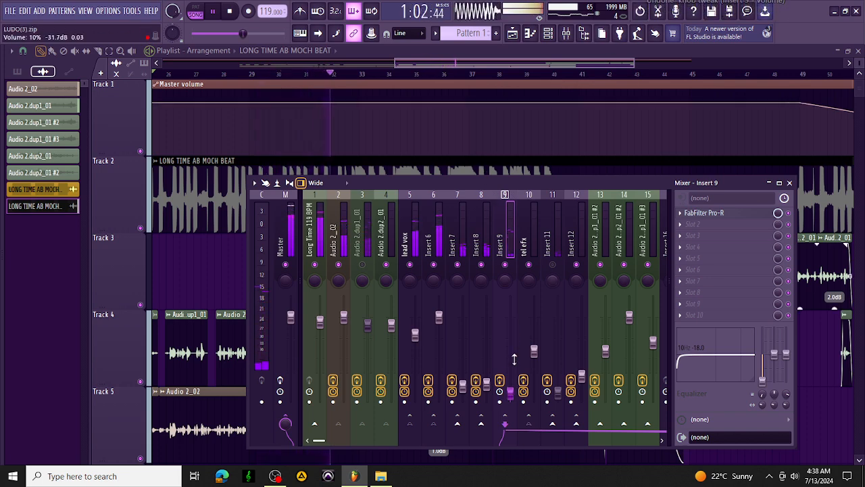
Raise Insert 9's fader to 50% (-12.8 dB) during playback, bring it back down to a subtle level, and stop the song.
drag(509, 386, 510, 377)
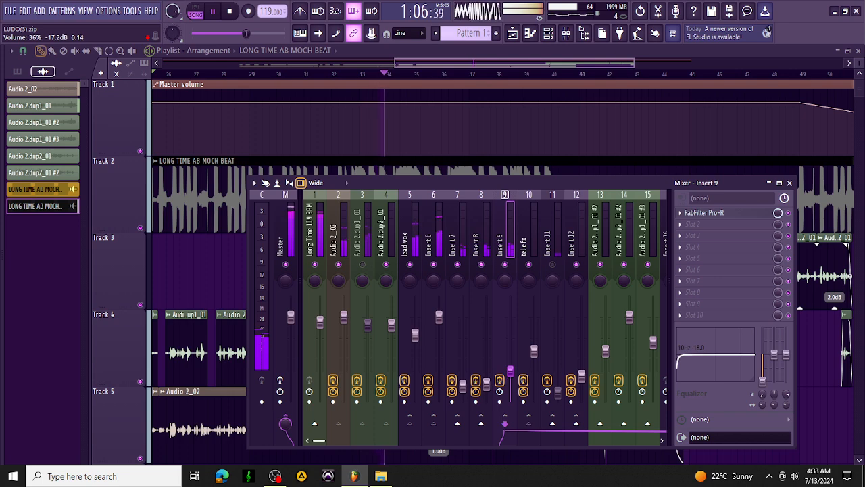
drag(510, 361, 510, 359)
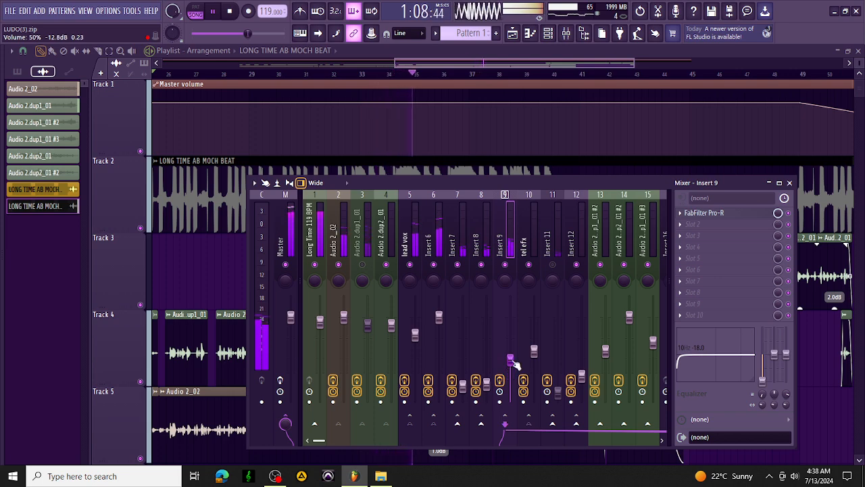
click(641, 11)
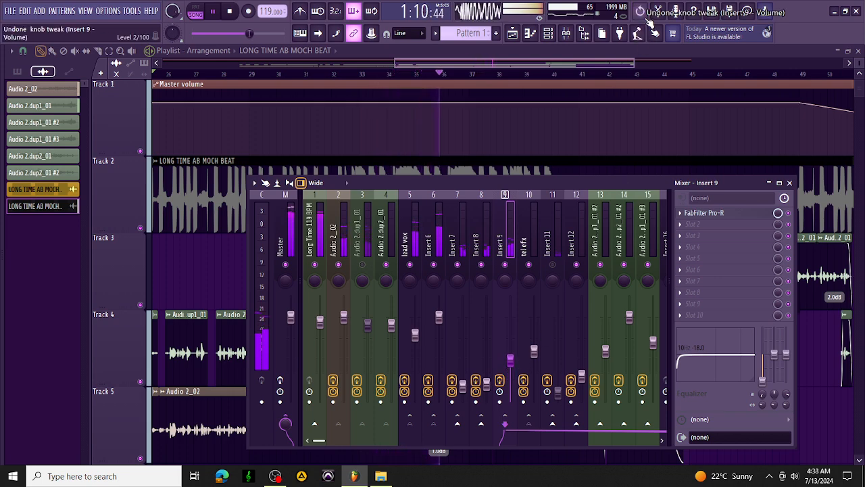
drag(509, 359, 509, 382)
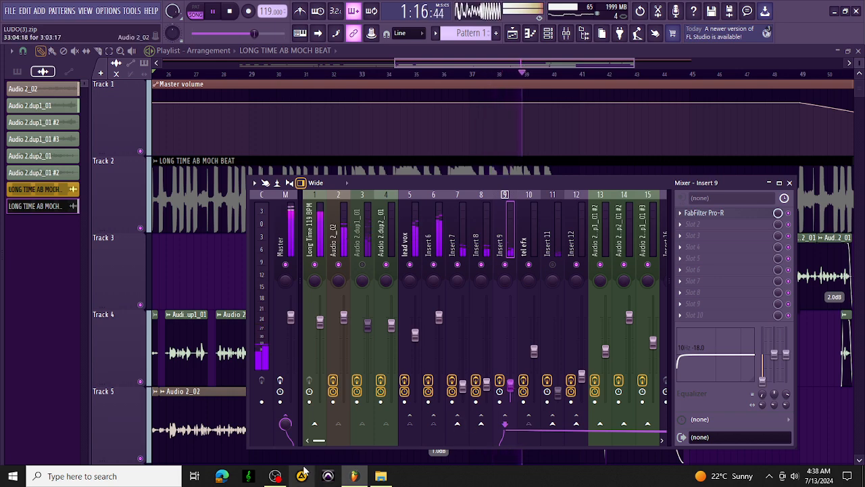
key(space)
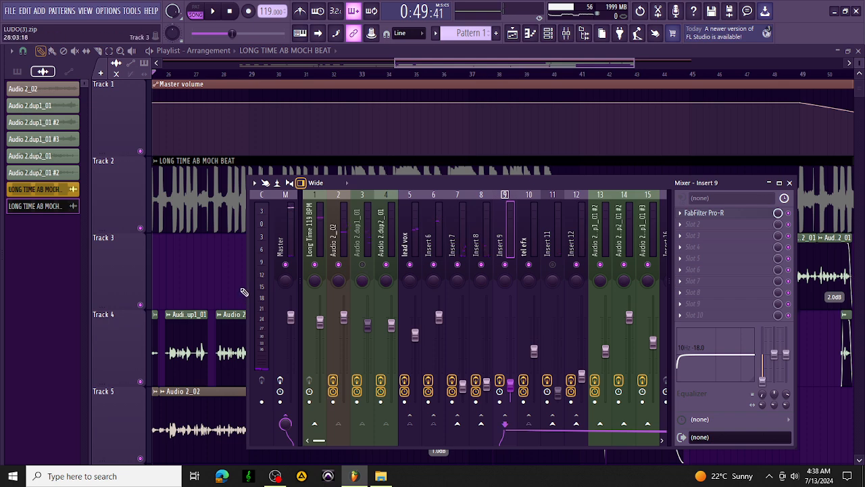
Solo the Audio 2.dup1_01 mixer track, re-enable Long Time 119 BPM and Audio 2.dup2_01, and play the song with Audio 2.dup1_01 selected.
click(389, 247)
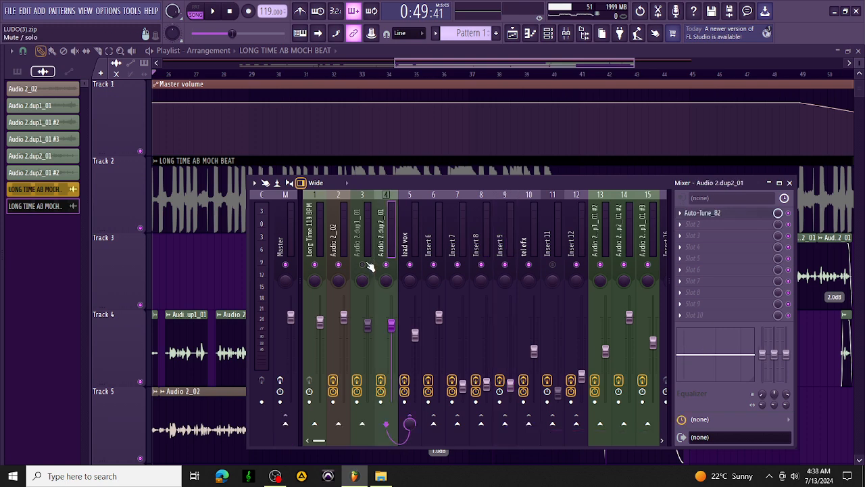
right_click(363, 264)
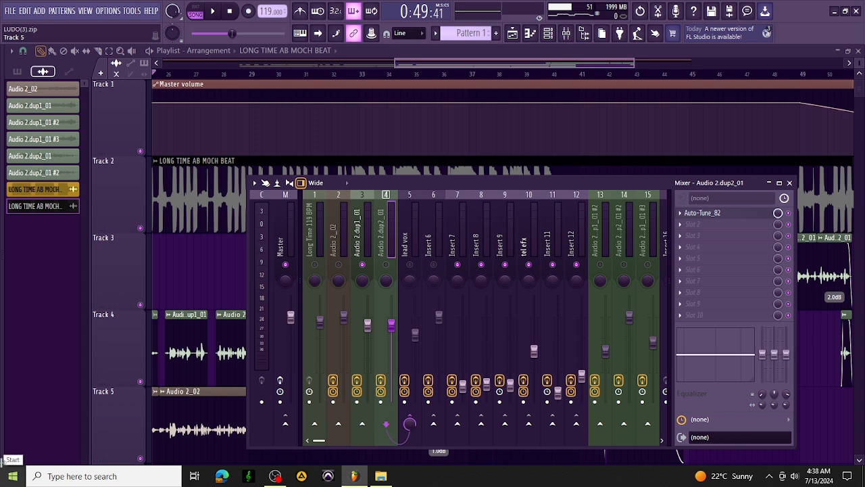
click(315, 267)
key(space)
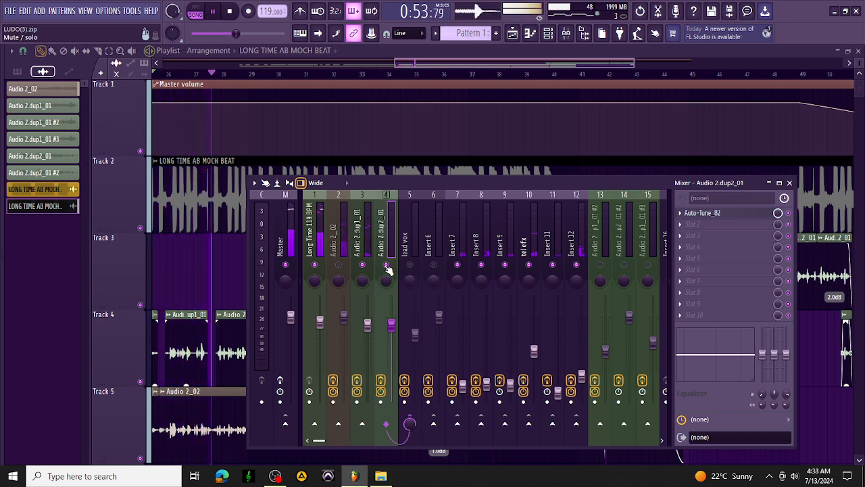
click(365, 240)
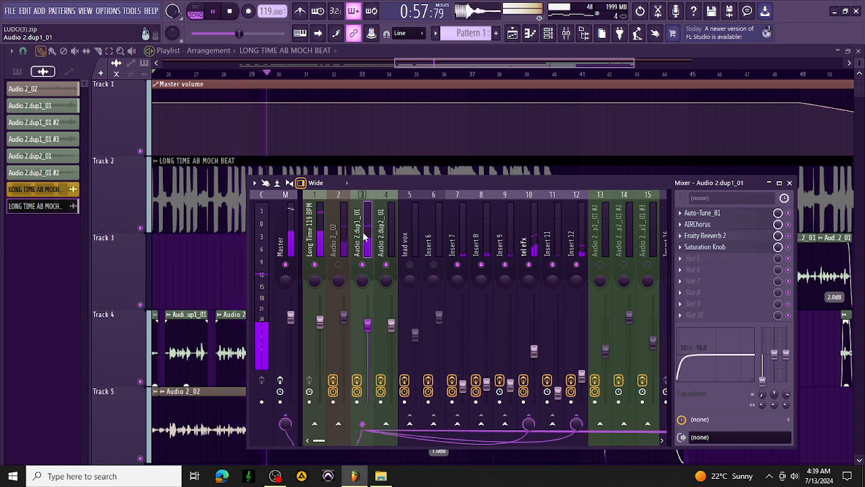
Mute the beat on playlist Track 2 to hear Audio 2.dup1_01 without it, bring the mixer back, and stop playback.
click(140, 228)
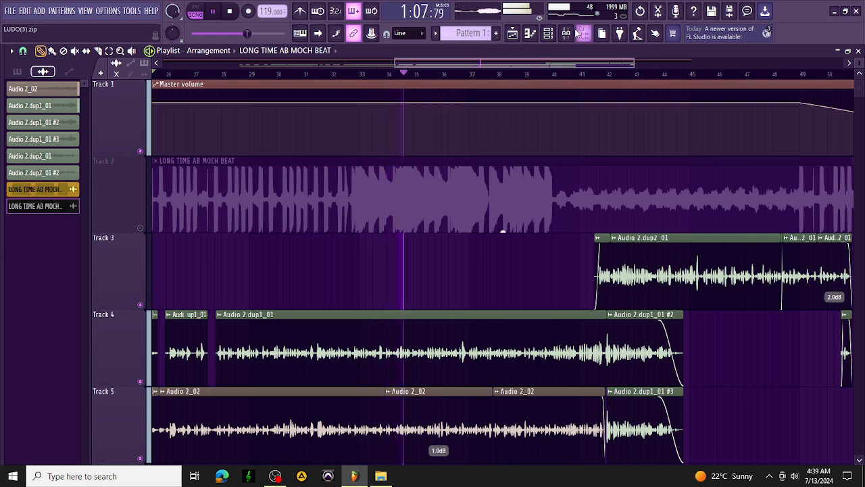
key(F9)
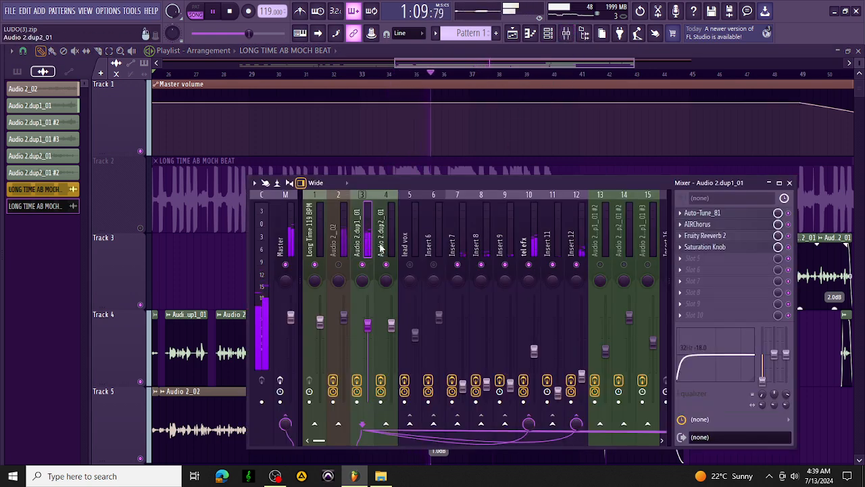
key(space)
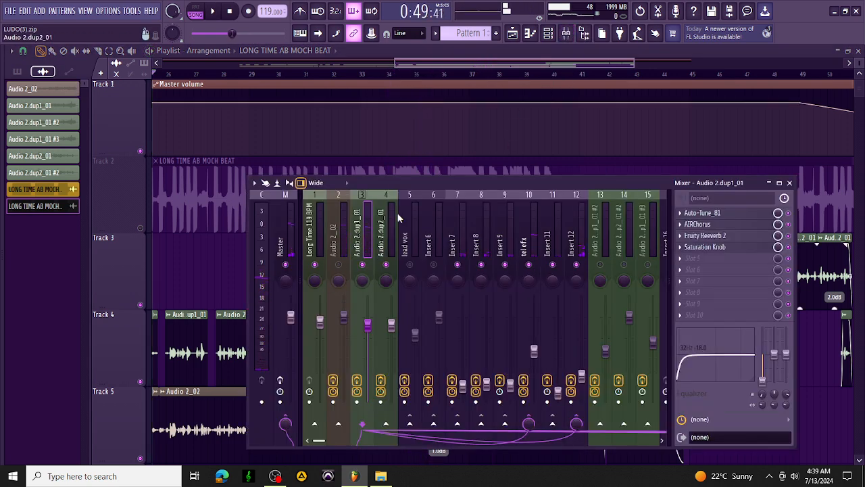
Review the Auto-Tune, AIRChorus, Fruity Reeverb 2 and Saturation Knob settings on Audio 2.dup1_01, closing each plugin when done.
click(744, 213)
click(743, 214)
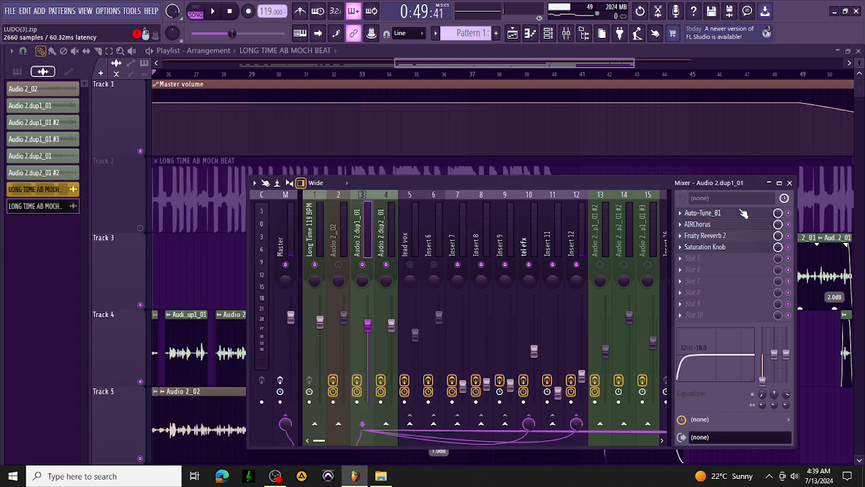
click(739, 226)
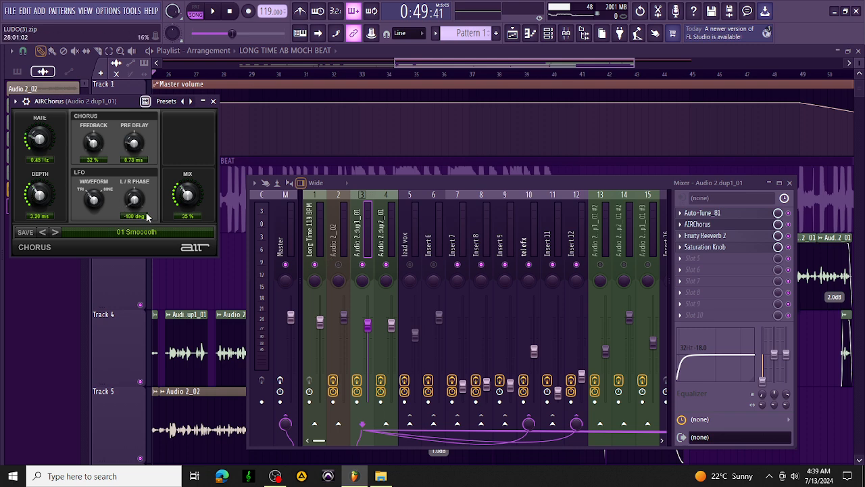
click(213, 101)
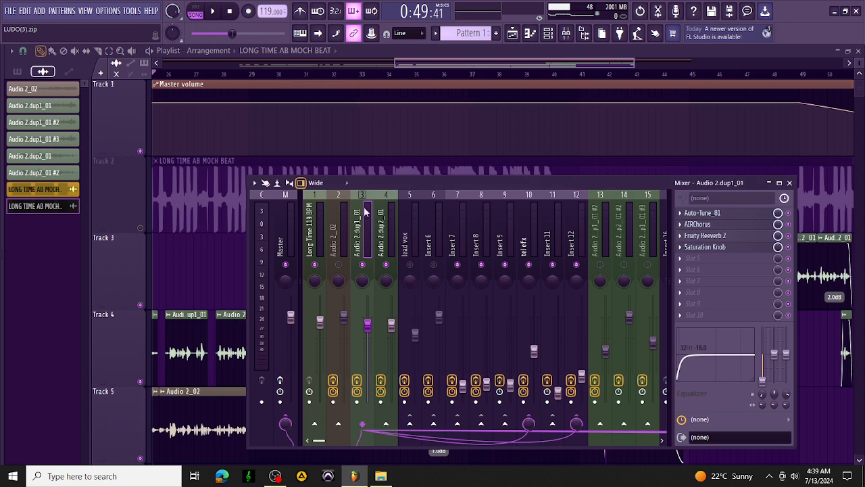
click(707, 238)
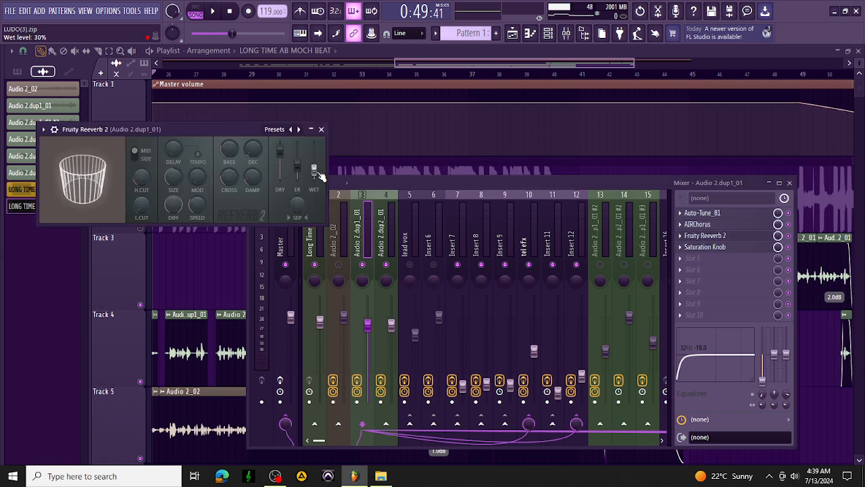
click(321, 129)
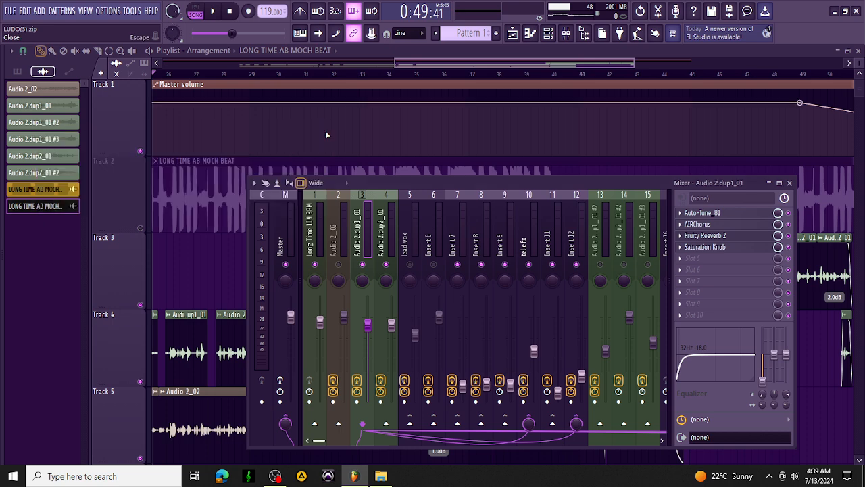
click(706, 247)
click(715, 249)
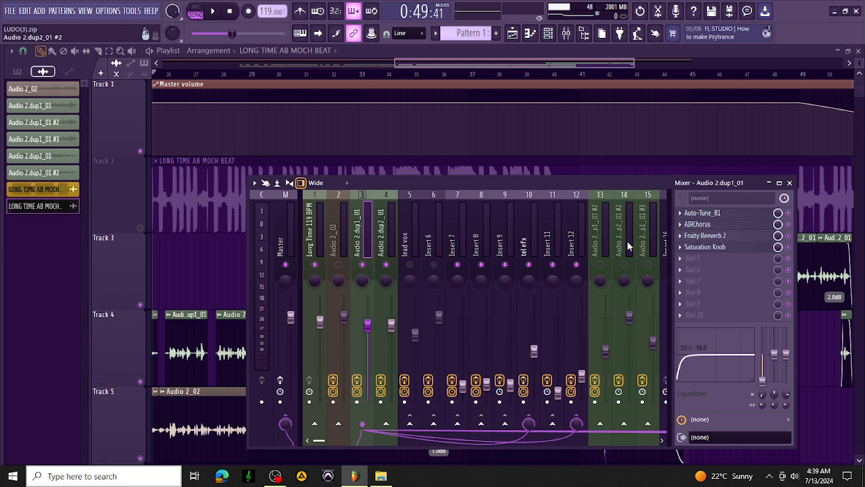
Inspect the effect chains on the Audio 2.dup1_01 #2, Audio 2.dup2_01 and tel efx mixer tracks.
click(599, 240)
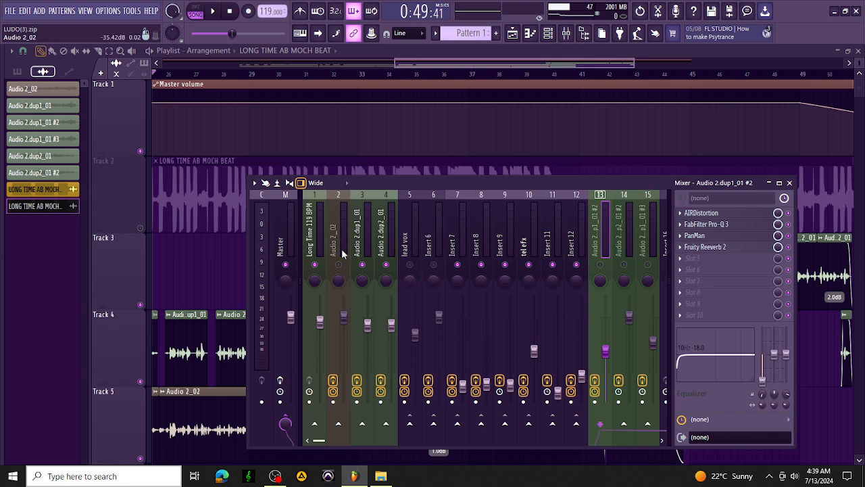
click(379, 243)
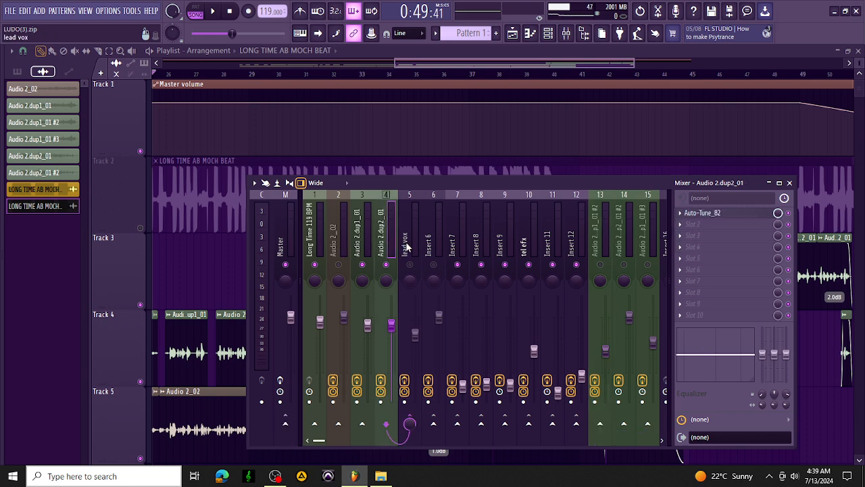
click(521, 237)
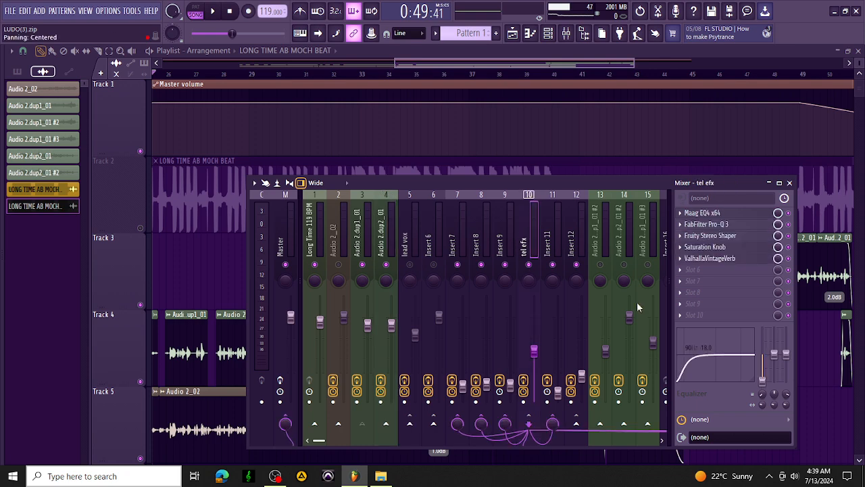
Try the low cut of the tel efx track's FabFilter Pro-Q 3 at about 502 Hz, undo the move, and close the plugin.
click(728, 229)
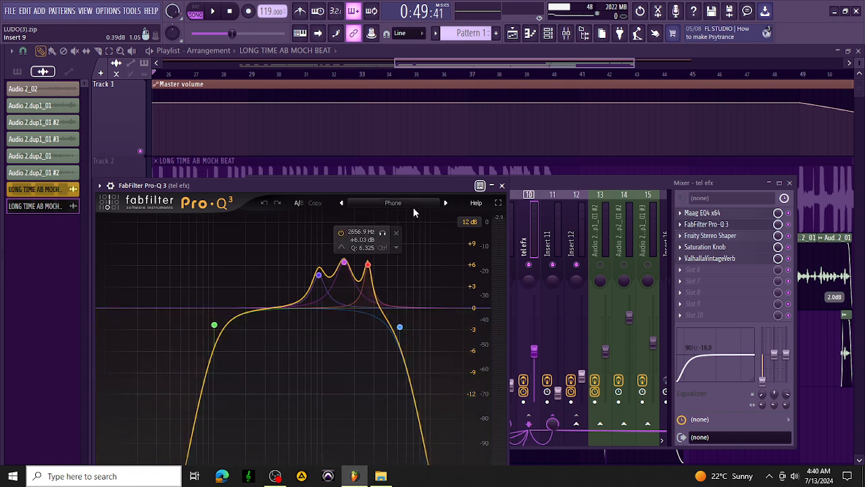
drag(213, 325, 290, 347)
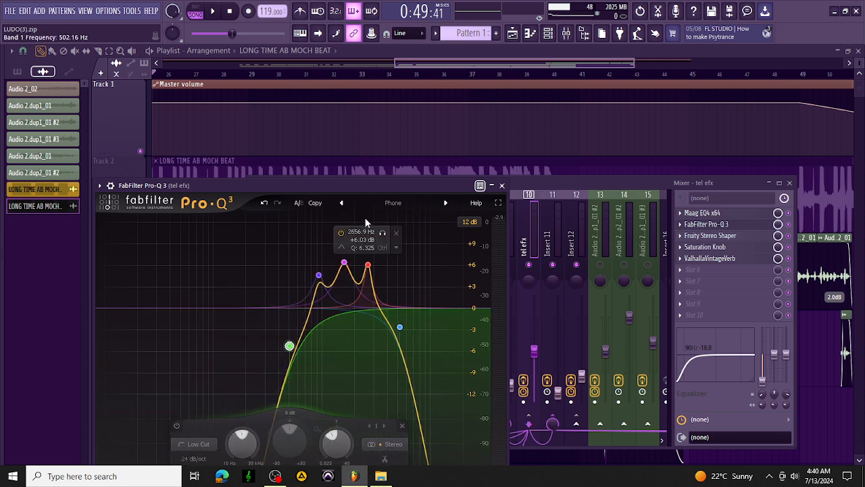
click(263, 207)
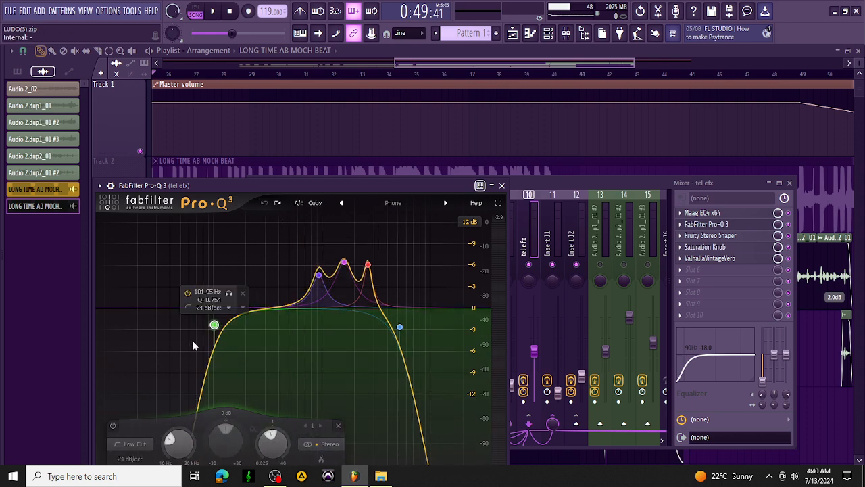
click(502, 185)
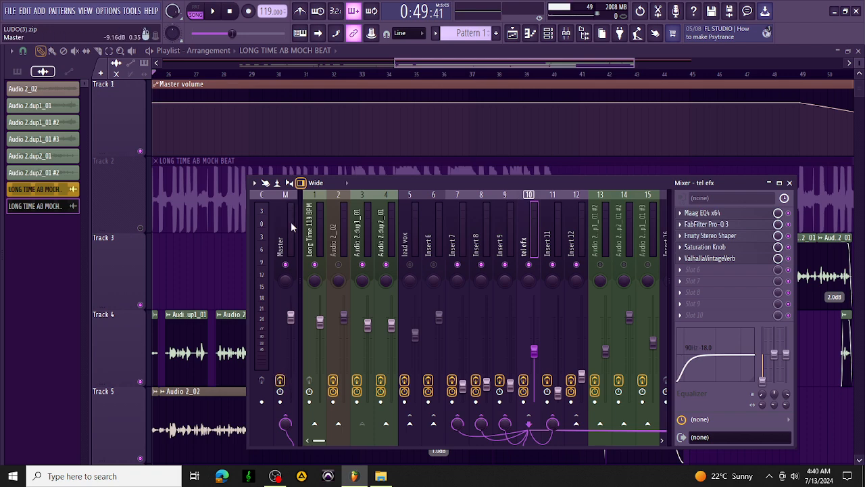
Solo and unsolo Audio 2_02 to turn all mixer tracks back on, and unmute the beat on playlist Track 2.
right_click(343, 264)
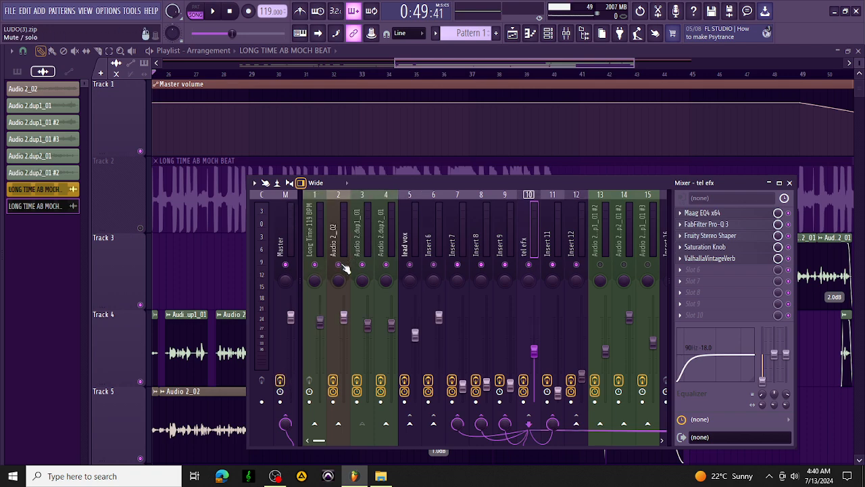
right_click(342, 265)
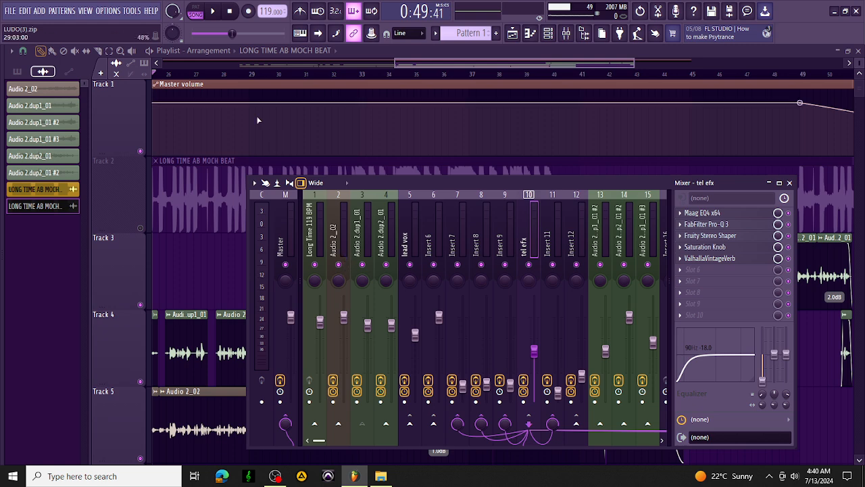
click(141, 229)
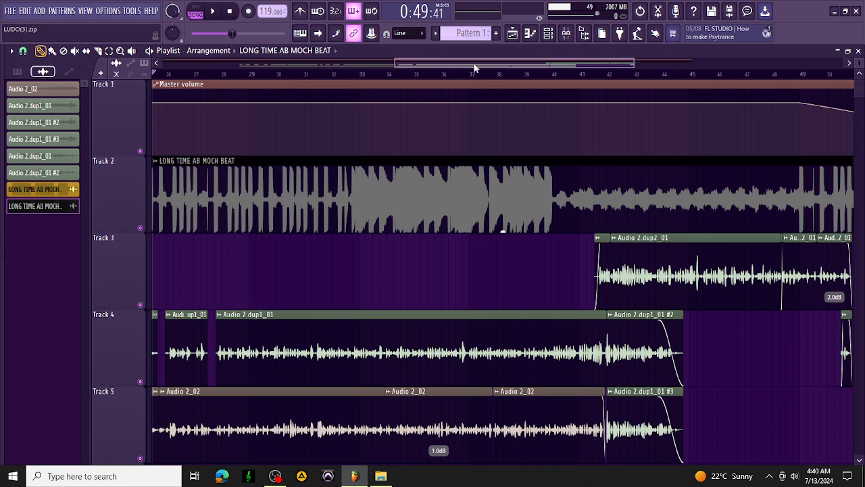
Show the whole song arrangement in the playlist, from bar 1 through the closing master volume fade.
drag(393, 62, 162, 62)
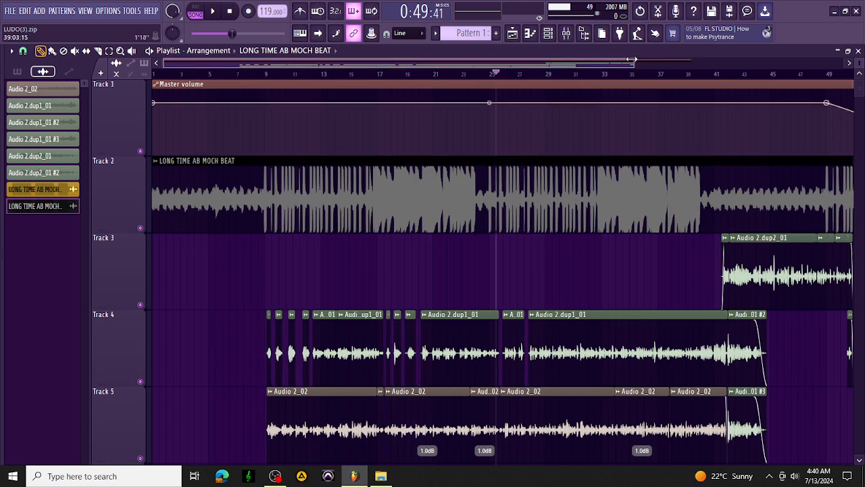
drag(631, 59, 691, 104)
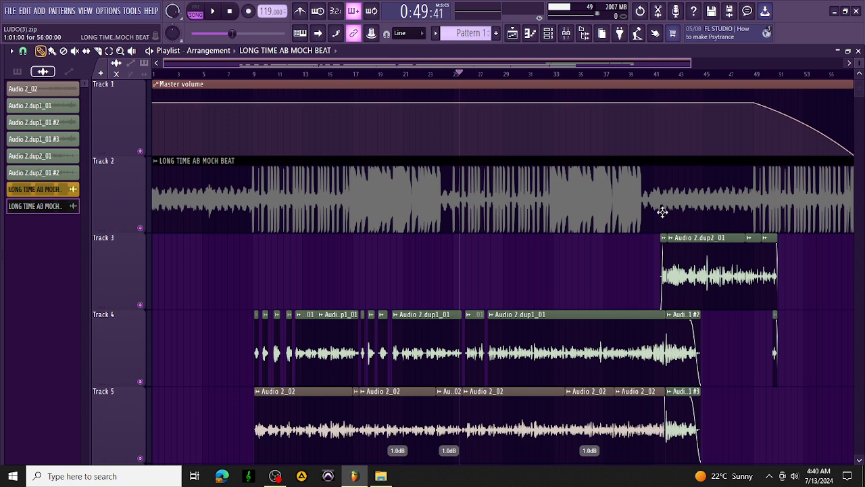
Reset the song position to the start and briefly bring up the mixer before returning to the playlist.
click(233, 11)
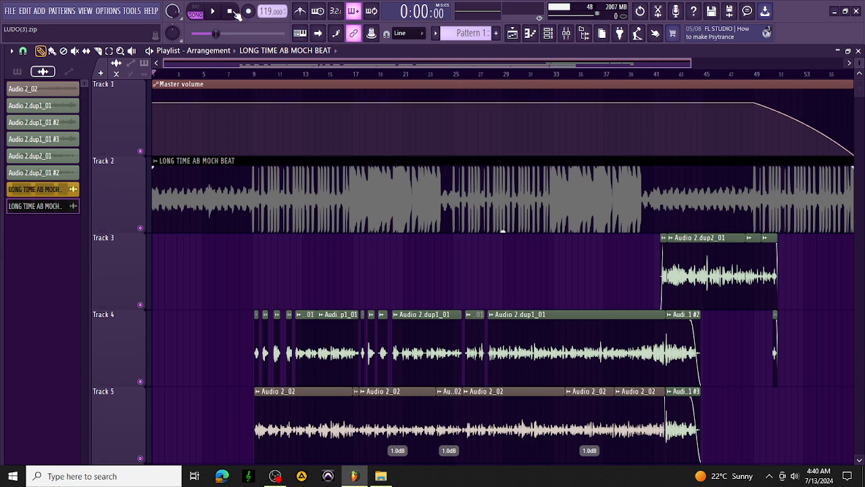
click(571, 39)
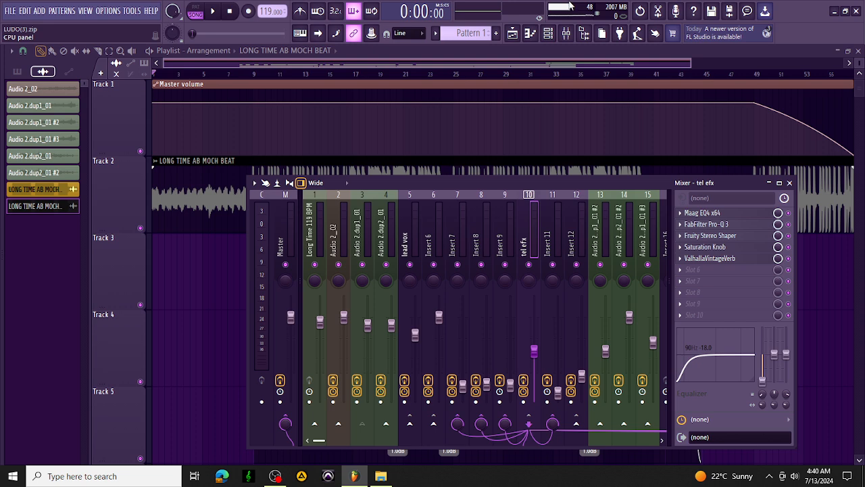
click(482, 67)
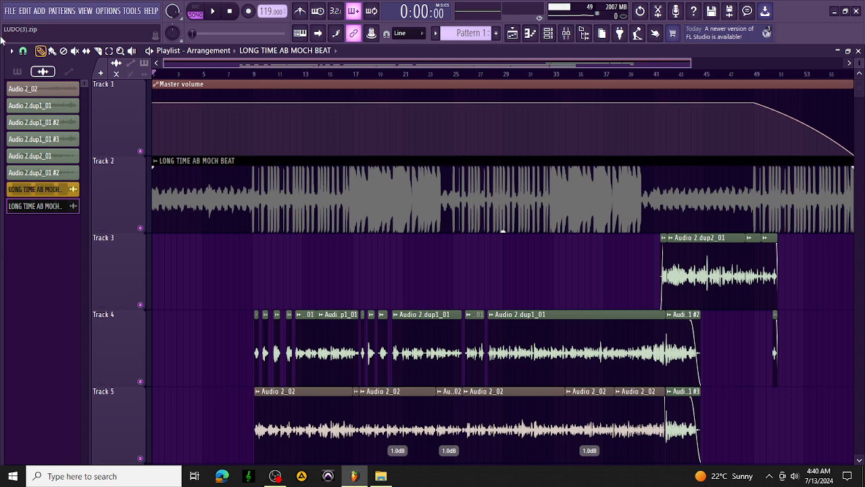
Open The Glue and Fruity soft clipper from the Master track, set the clipper beside The Glue, and hide the mixer.
key(F9)
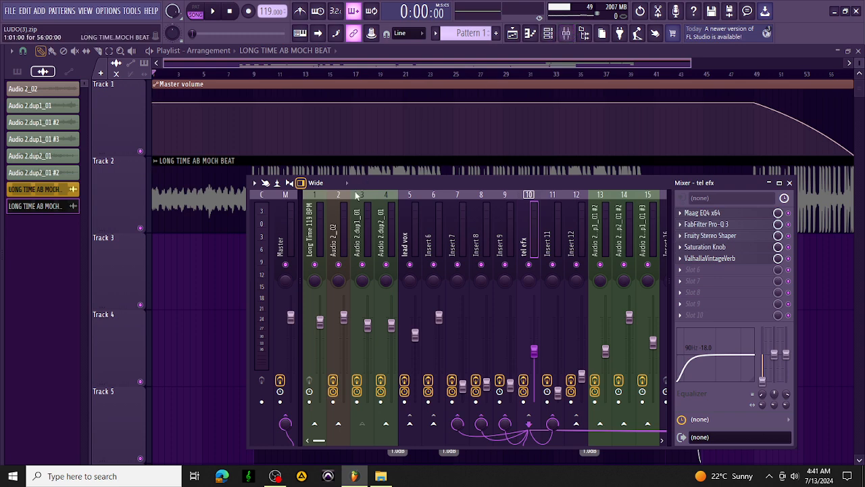
click(291, 227)
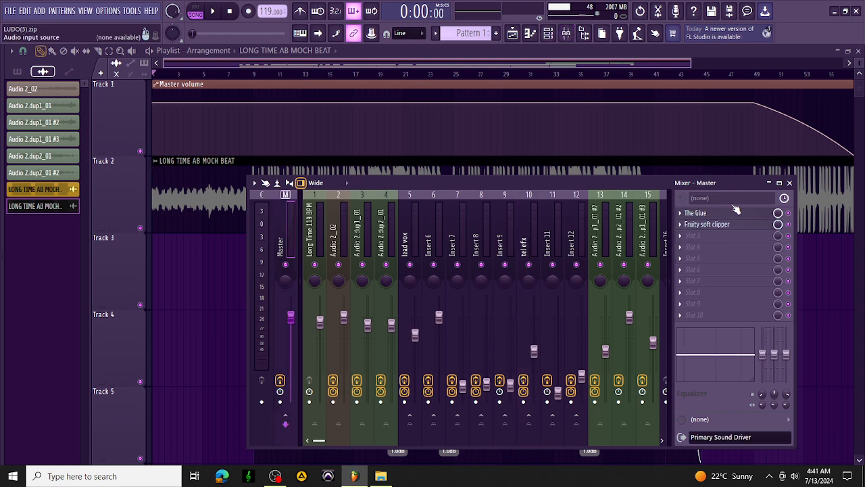
click(741, 231)
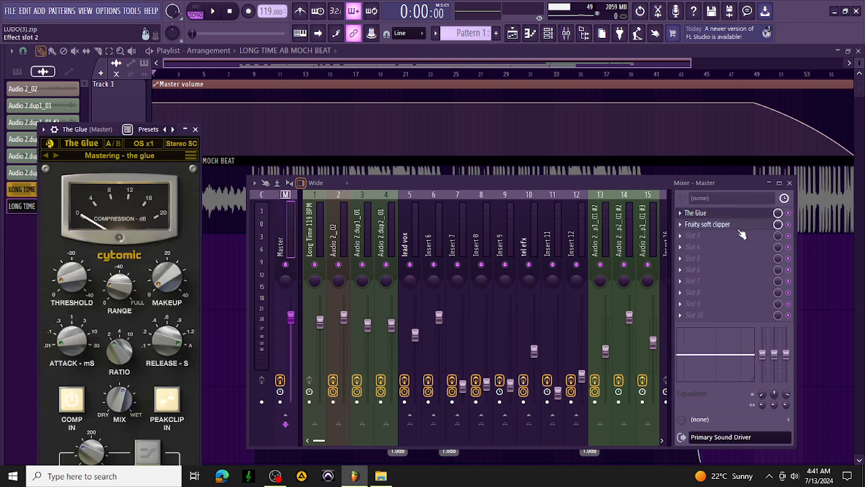
click(743, 233)
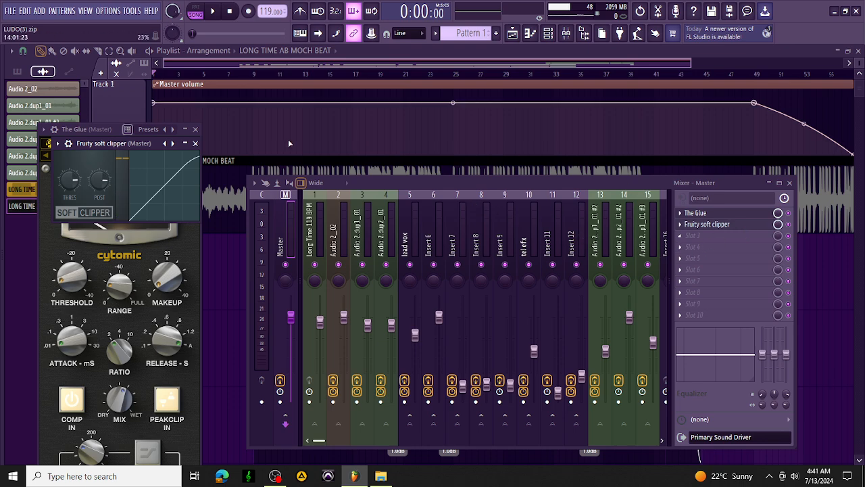
drag(153, 142, 378, 179)
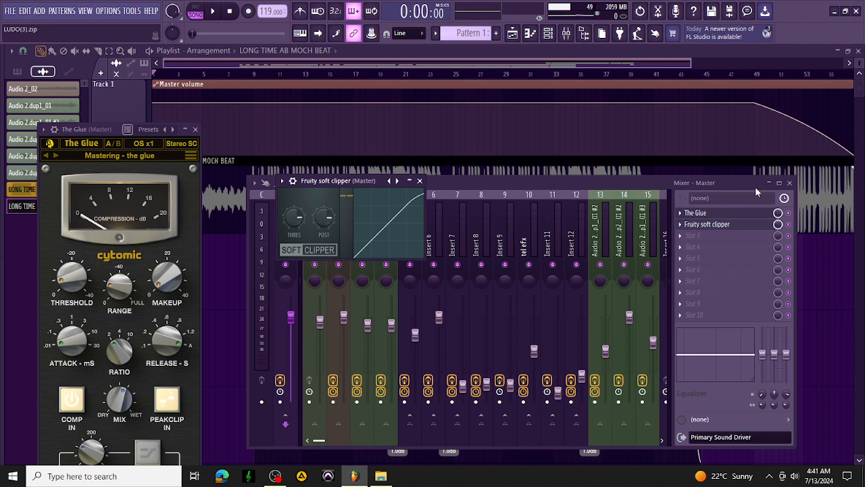
click(790, 183)
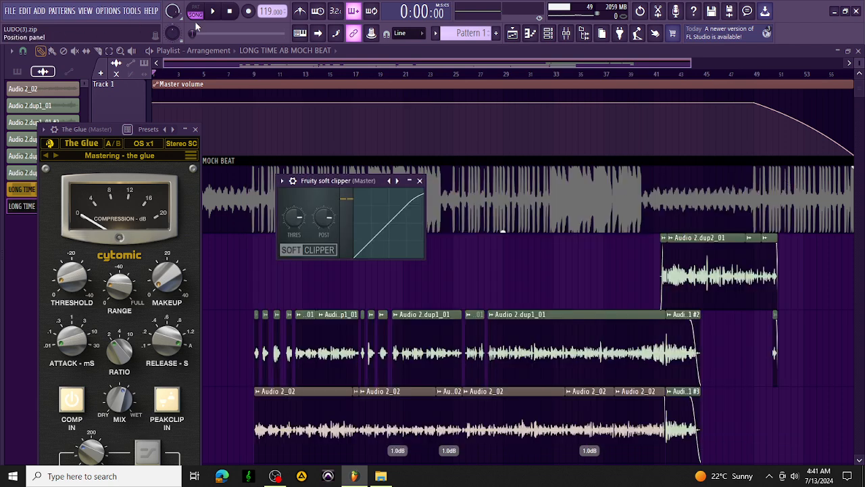